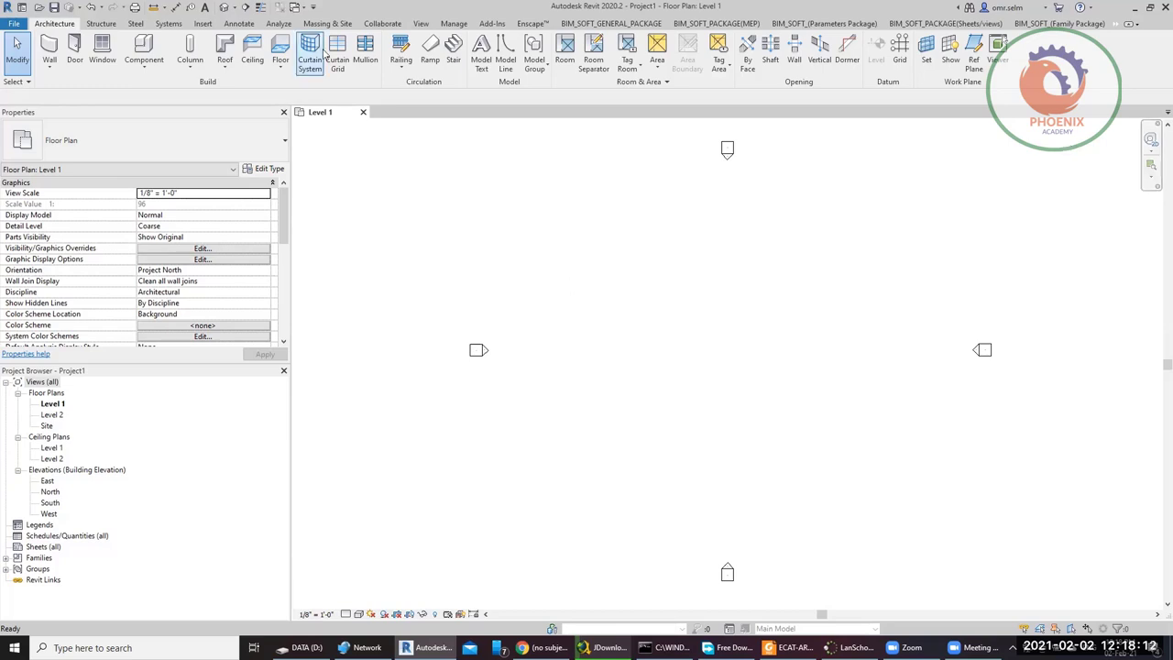
- Close the open project and create a new project from the Architectural Template
{"action": "left_click", "coordinate": [362, 112]}
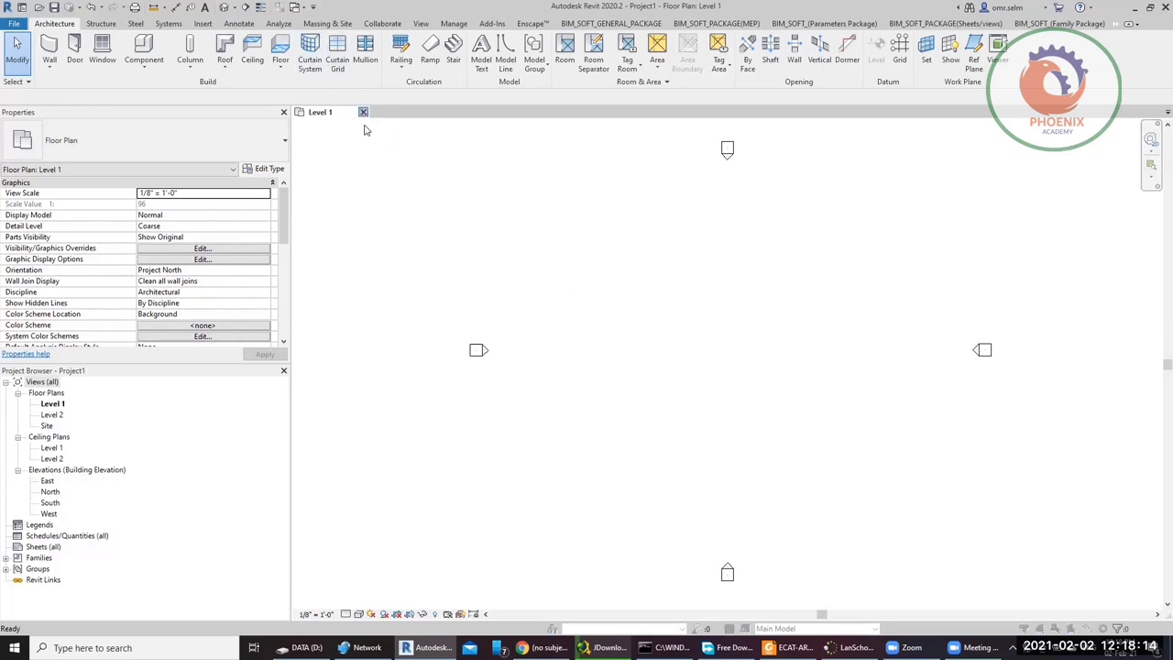
{"action": "left_click", "coordinate": [612, 324]}
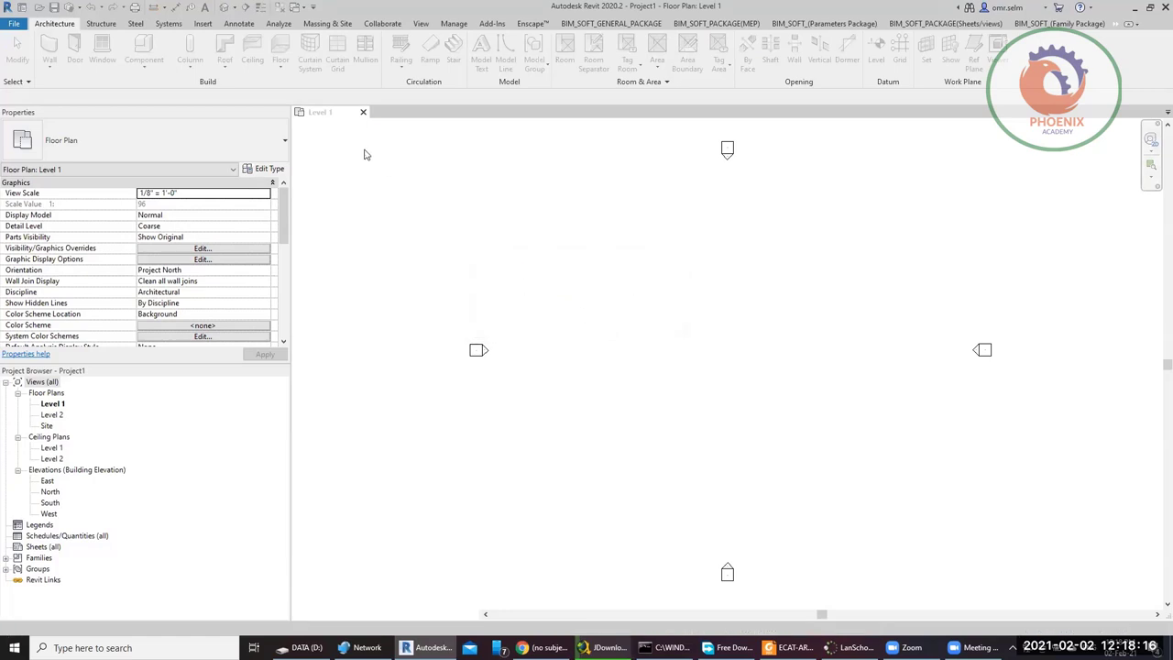
{"action": "left_click", "coordinate": [92, 145]}
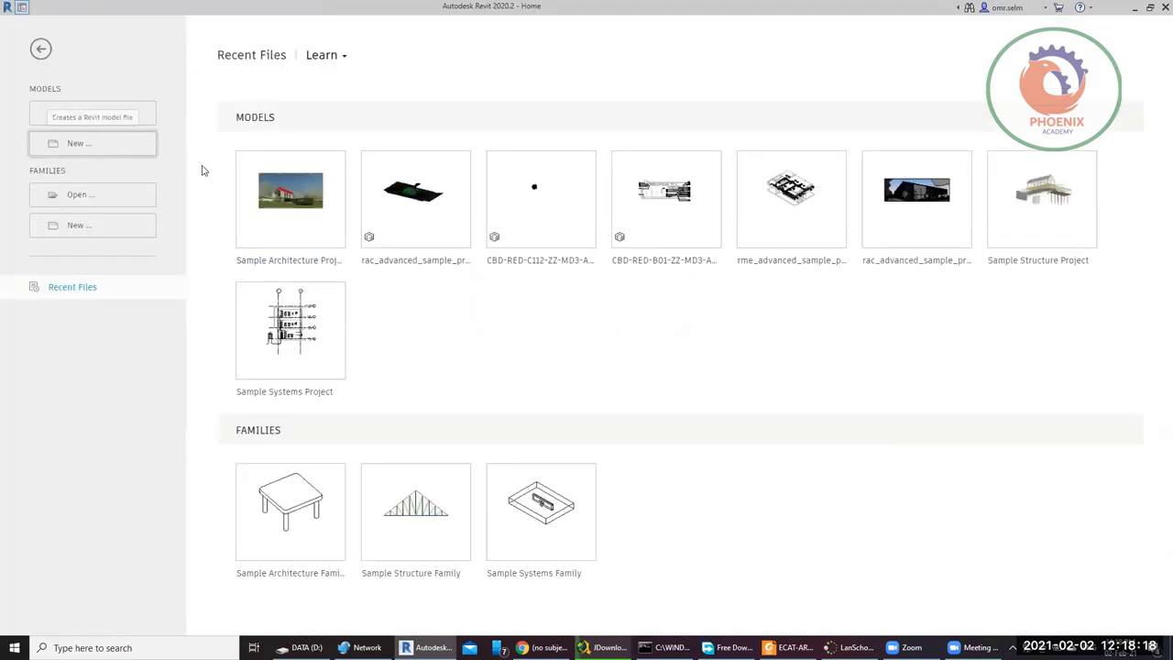
{"action": "left_click", "coordinate": [520, 193]}
{"action": "left_click", "coordinate": [513, 206]}
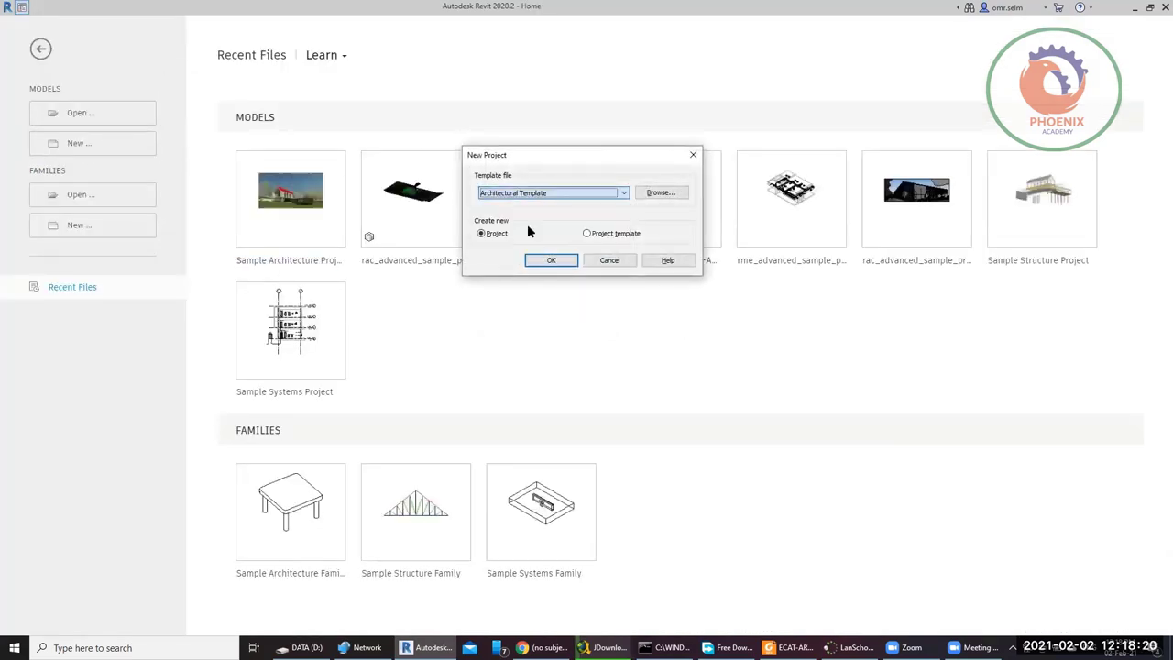
{"action": "left_click", "coordinate": [498, 234]}
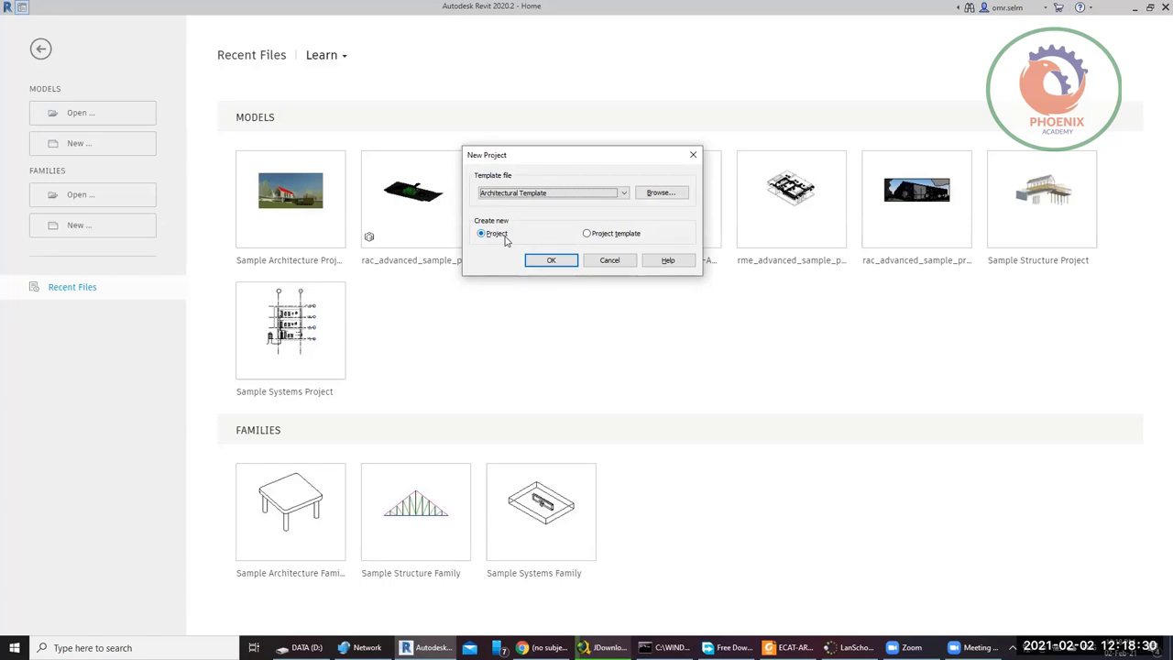
{"action": "left_click", "coordinate": [604, 92]}
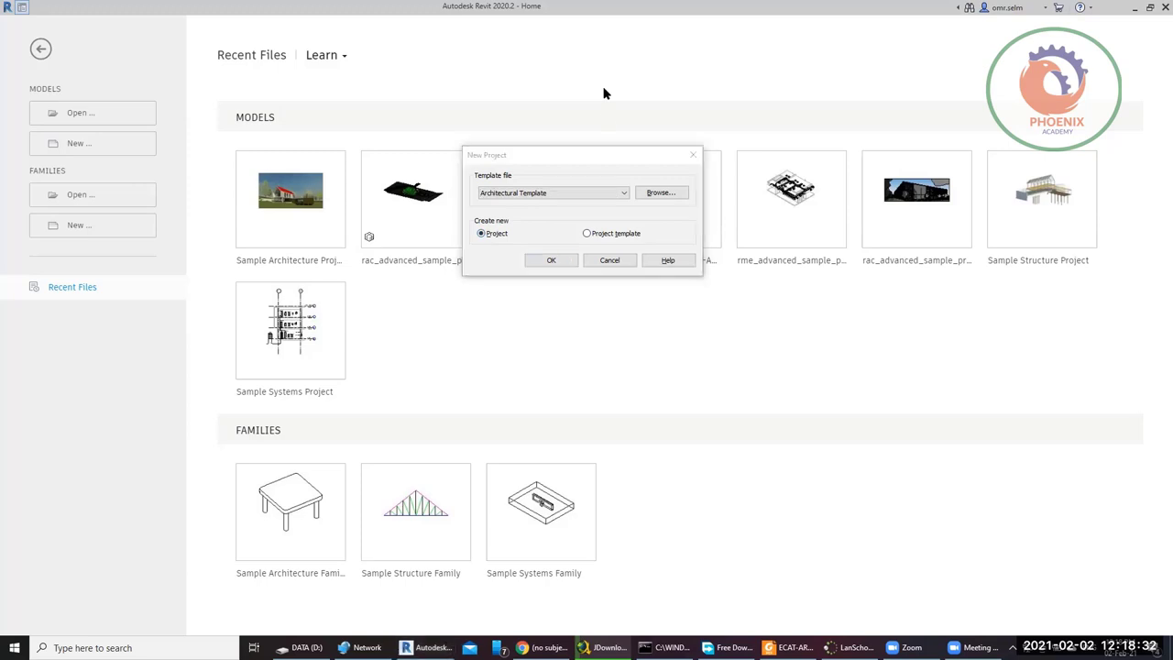
{"action": "left_click", "coordinate": [551, 260]}
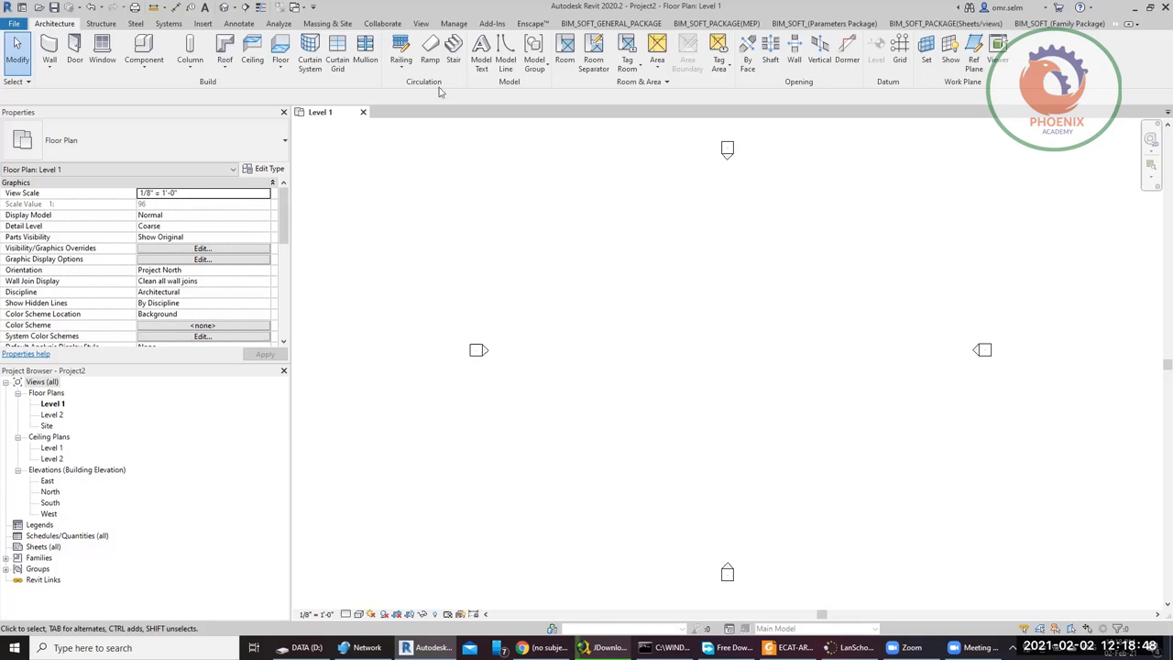
- Enter "ham" as the organization name in the project information and confirm
{"action": "left_click", "coordinate": [456, 23]}
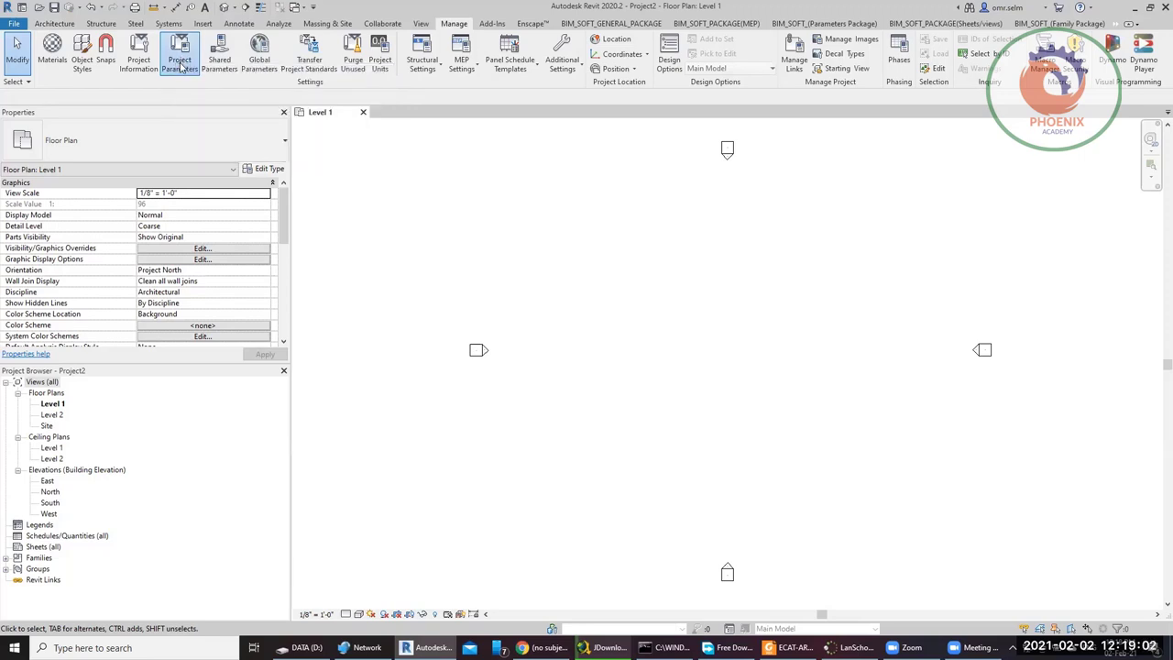
{"action": "left_click", "coordinate": [150, 71]}
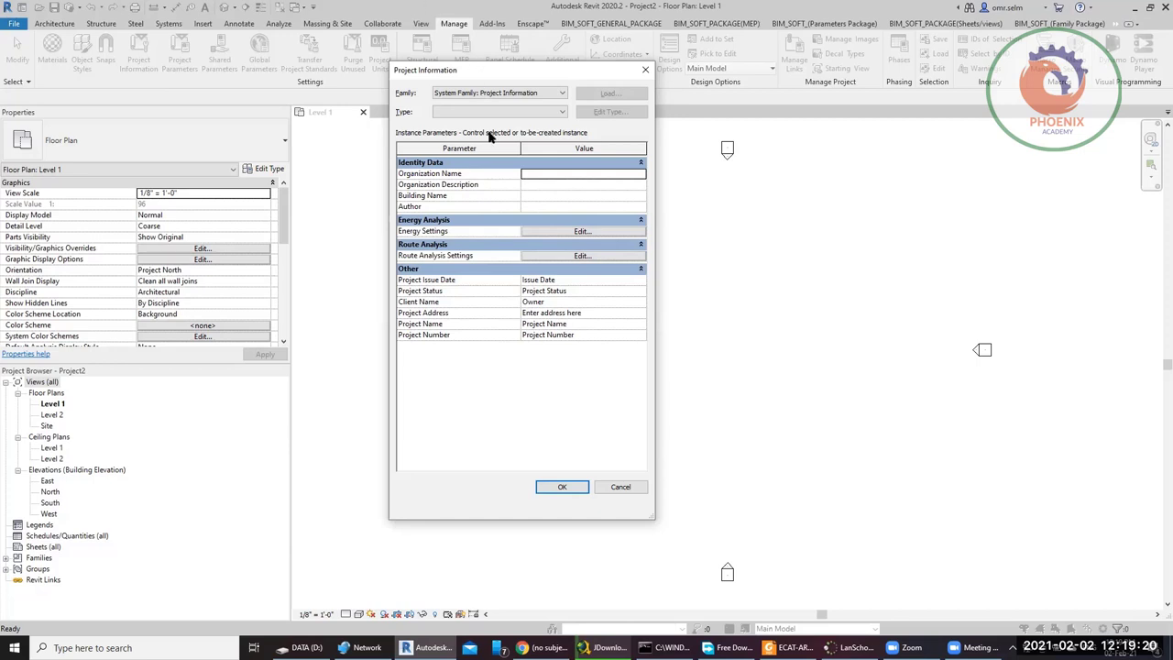
{"action": "left_click", "coordinate": [542, 173]}
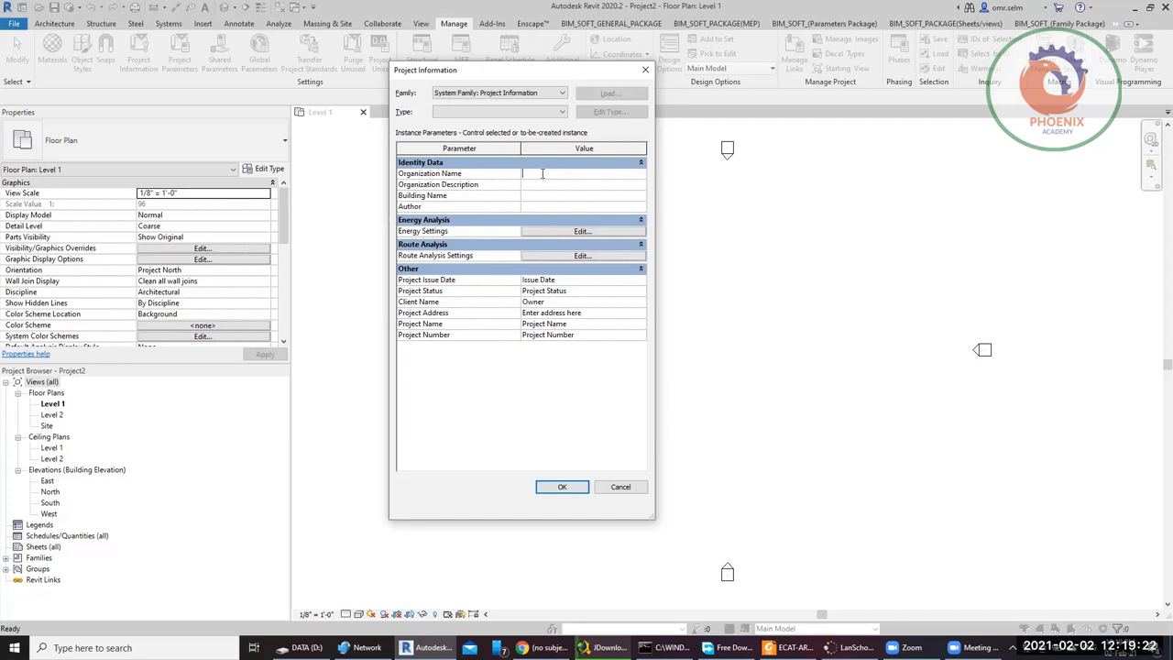
{"action": "type", "text": "ham"}
{"action": "left_click", "coordinate": [546, 207]}
{"action": "left_click", "coordinate": [576, 491]}
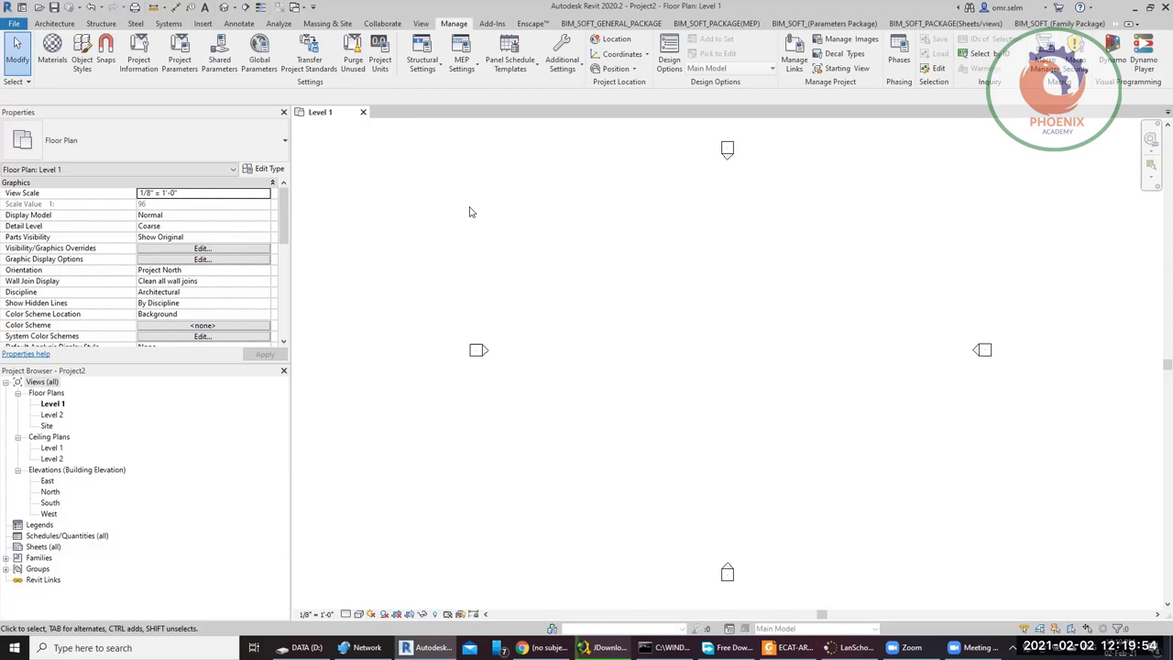
- In the project location settings, use the Internet Mapping Service and move the project marker southeast of Boston, beside Weymouth
{"action": "left_click", "coordinate": [614, 42]}
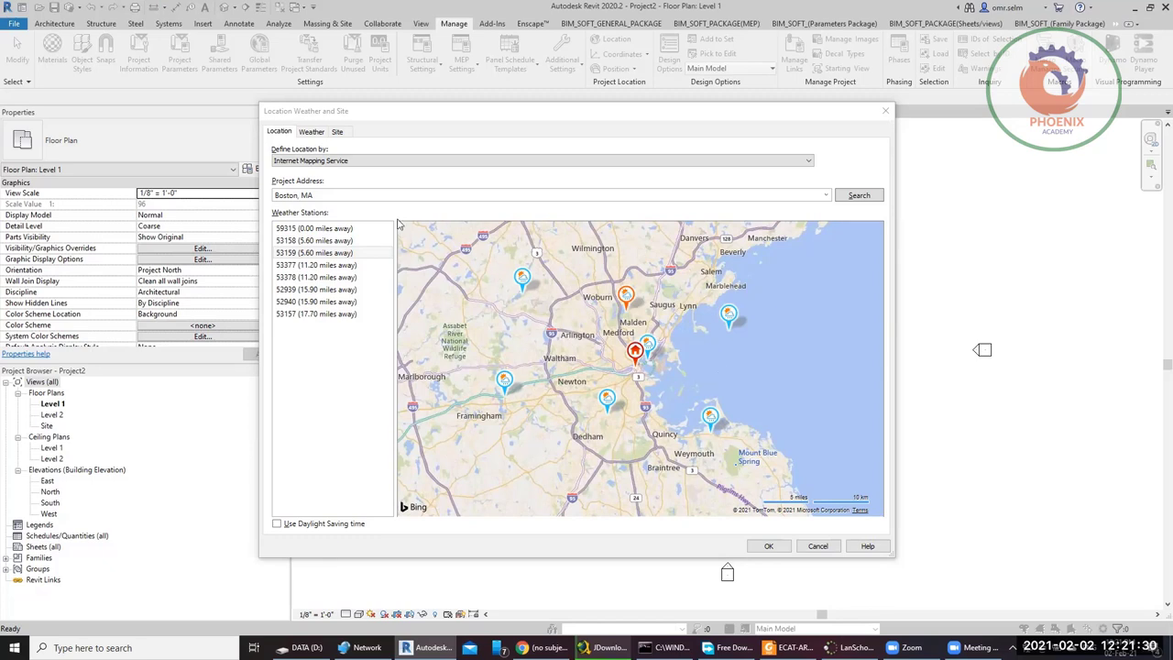
{"action": "left_click", "coordinate": [417, 150]}
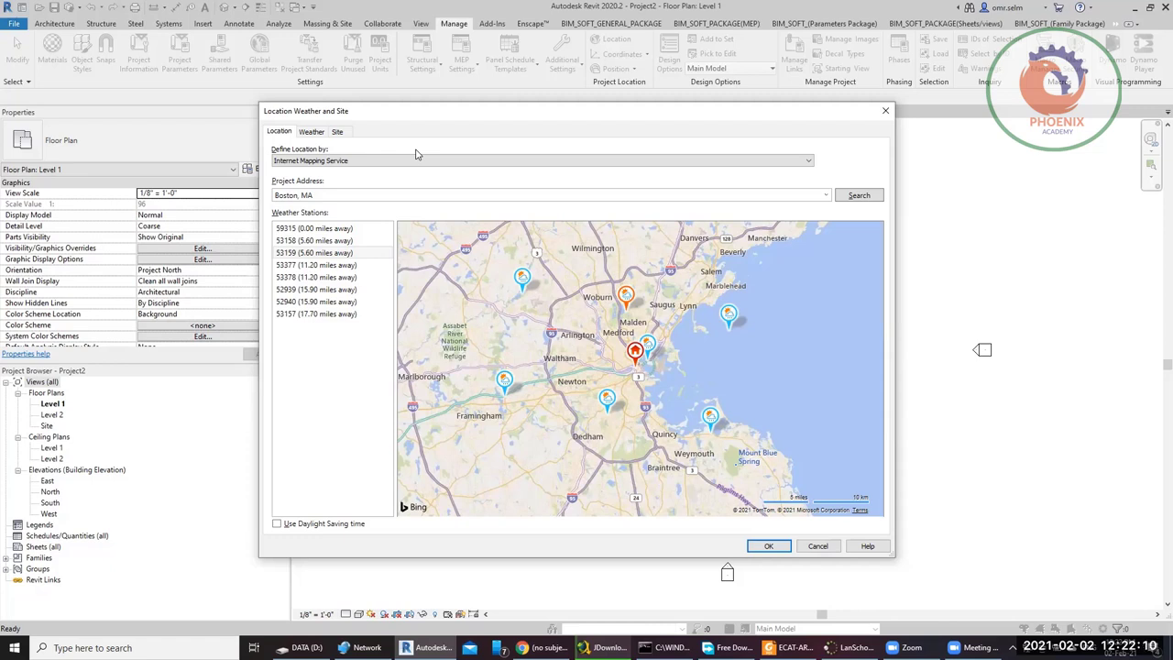
{"action": "left_click", "coordinate": [404, 162]}
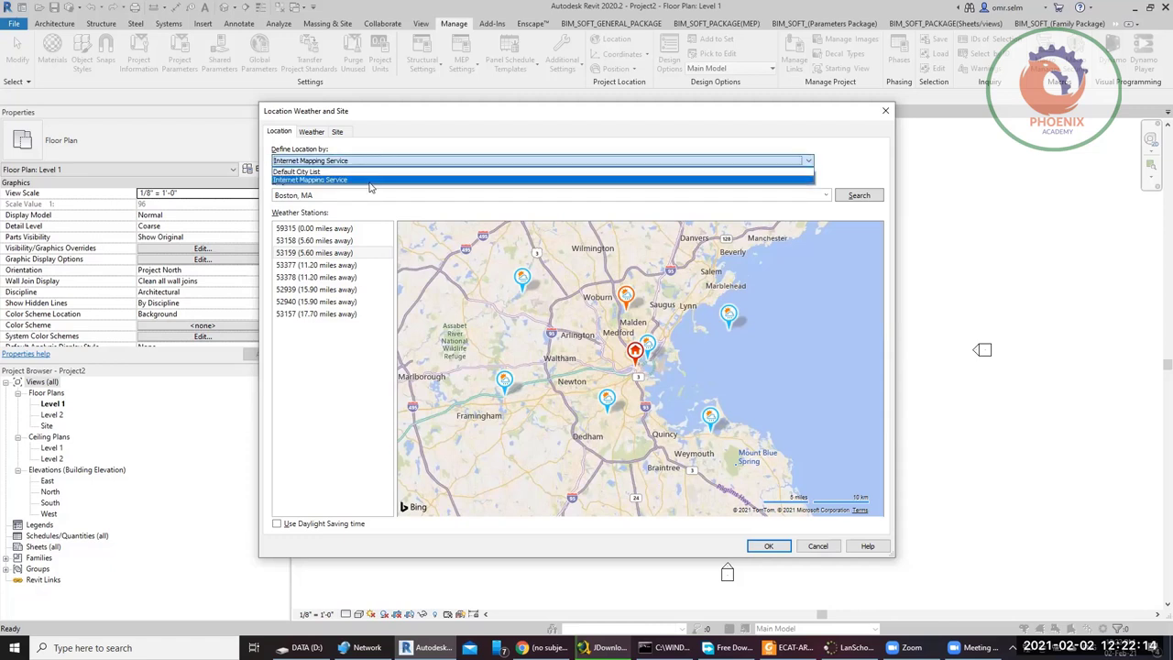
{"action": "left_click", "coordinate": [371, 182]}
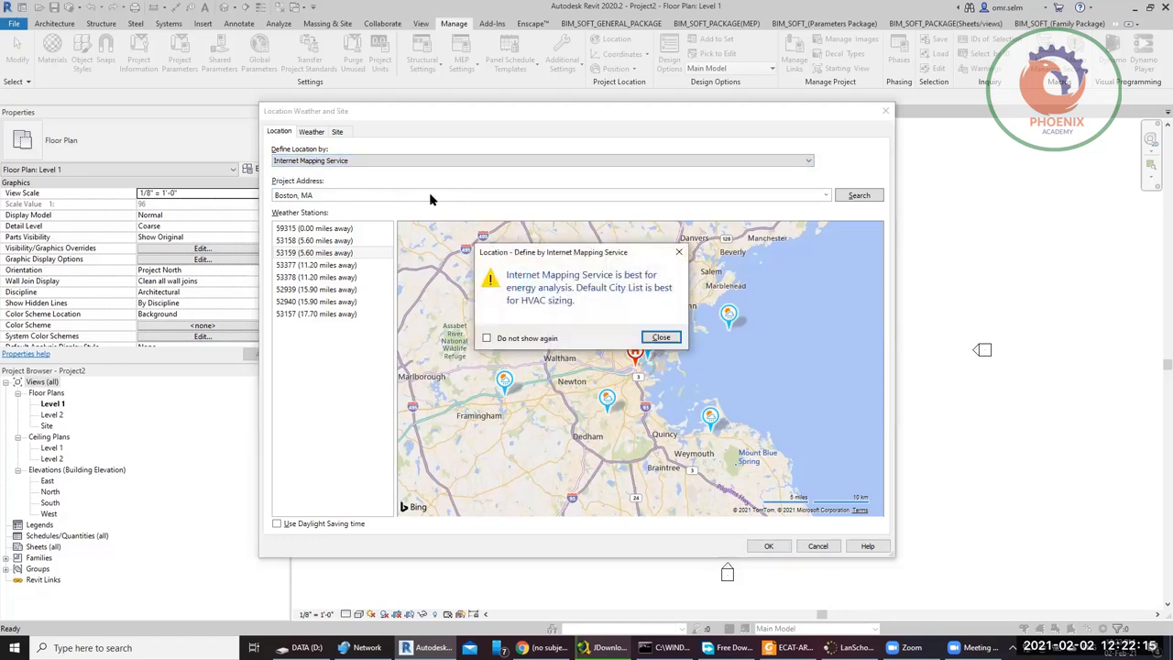
{"action": "left_click", "coordinate": [661, 338]}
{"action": "mouse_move", "coordinate": [642, 372]}
{"action": "left_mouse_down"}
{"action": "mouse_move", "coordinate": [585, 362]}
{"action": "mouse_move", "coordinate": [640, 410]}
{"action": "left_mouse_up"}
{"action": "mouse_move", "coordinate": [501, 321]}
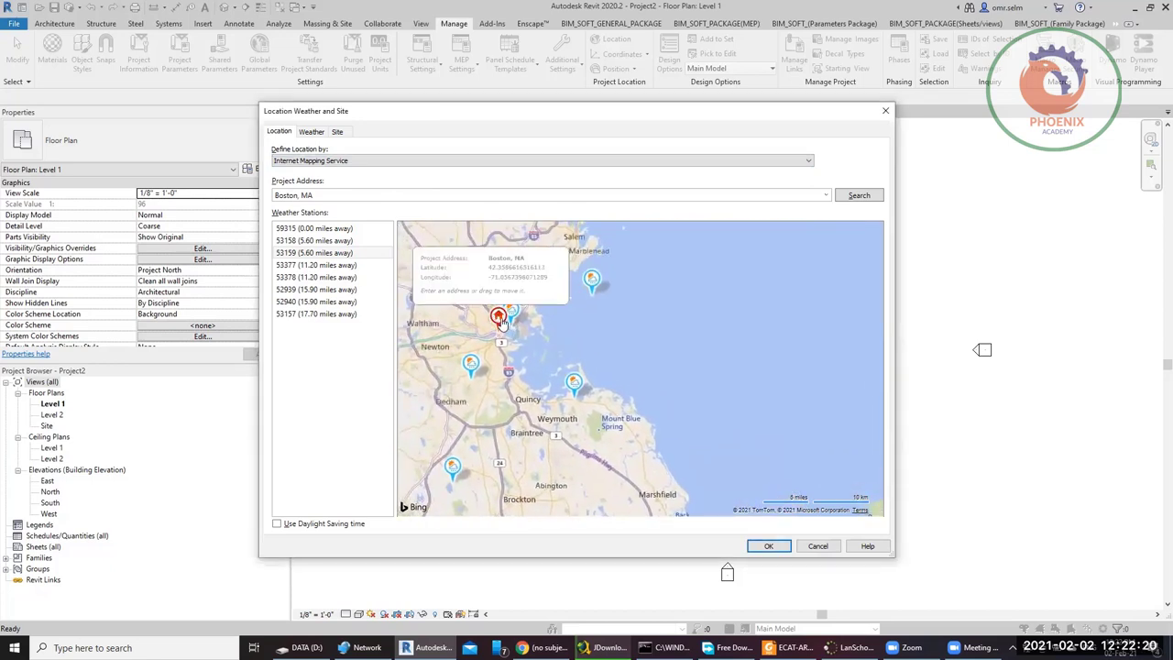
{"action": "left_click_drag", "start_coordinate": [501, 321], "coordinate": [598, 415]}
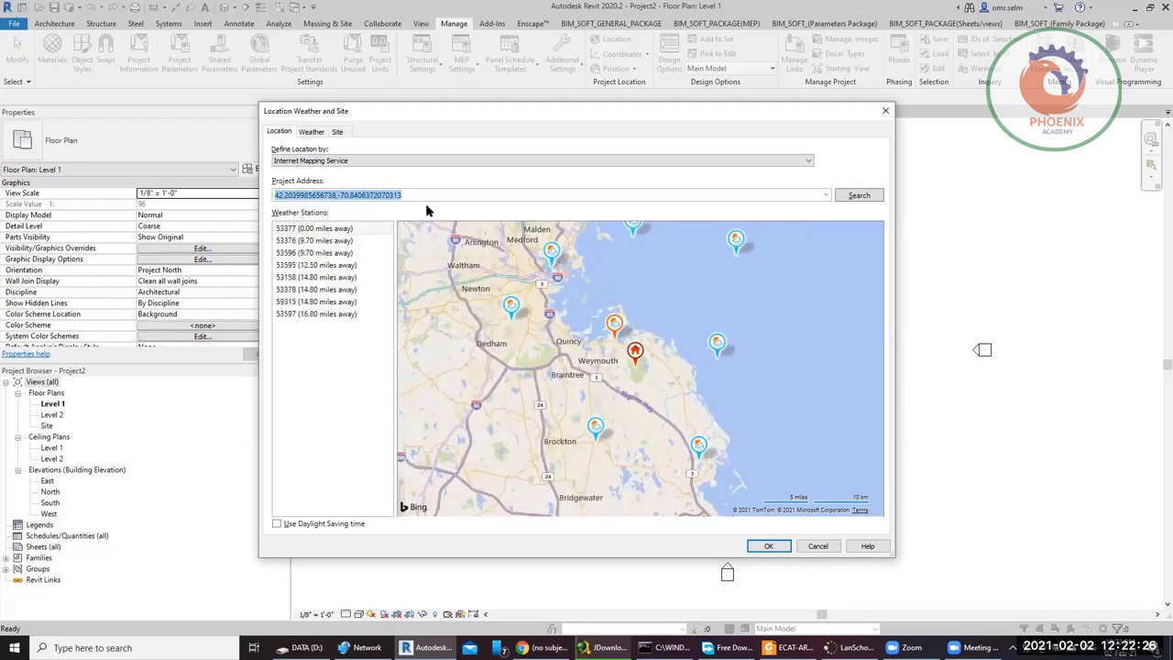
- Search for the project address "Egypt" and choose the suggested location Egypt, AR
{"action": "type", "text": "in"}
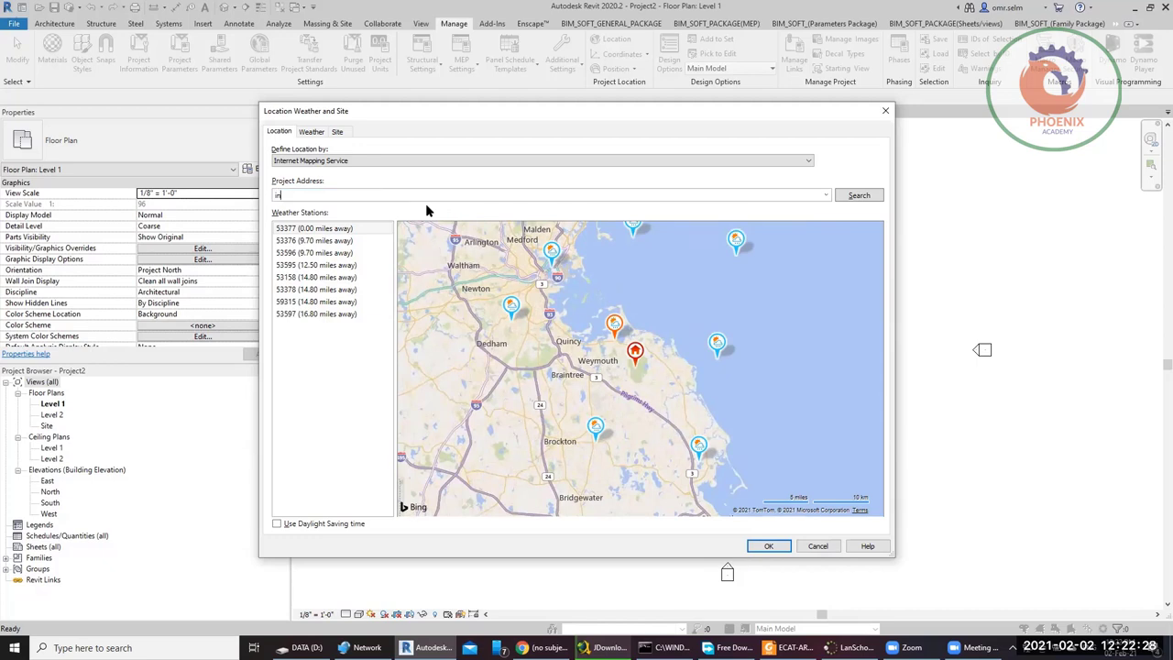
{"action": "type", "text": "da"}
{"action": "key", "text": "BackSpace"}
{"action": "key", "text": "BackSpace"}
{"action": "key", "text": "BackSpace"}
{"action": "key", "text": "BackSpace"}
{"action": "type", "text": "Egypt"}
{"action": "left_click", "coordinate": [847, 198]}
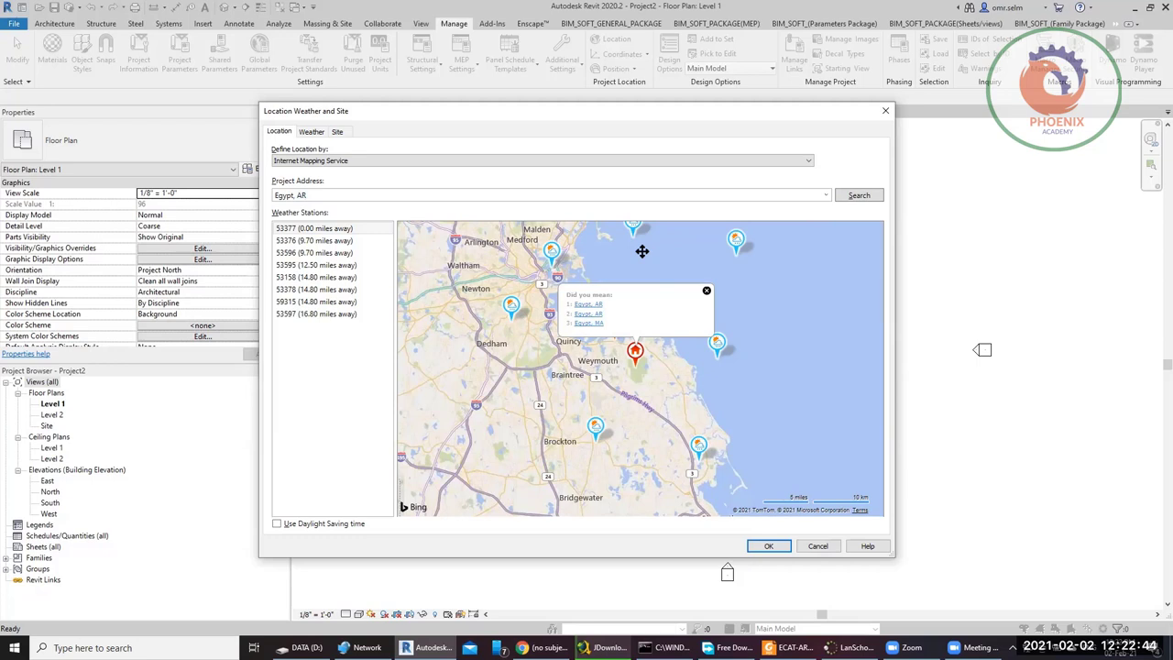
{"action": "left_click", "coordinate": [596, 315]}
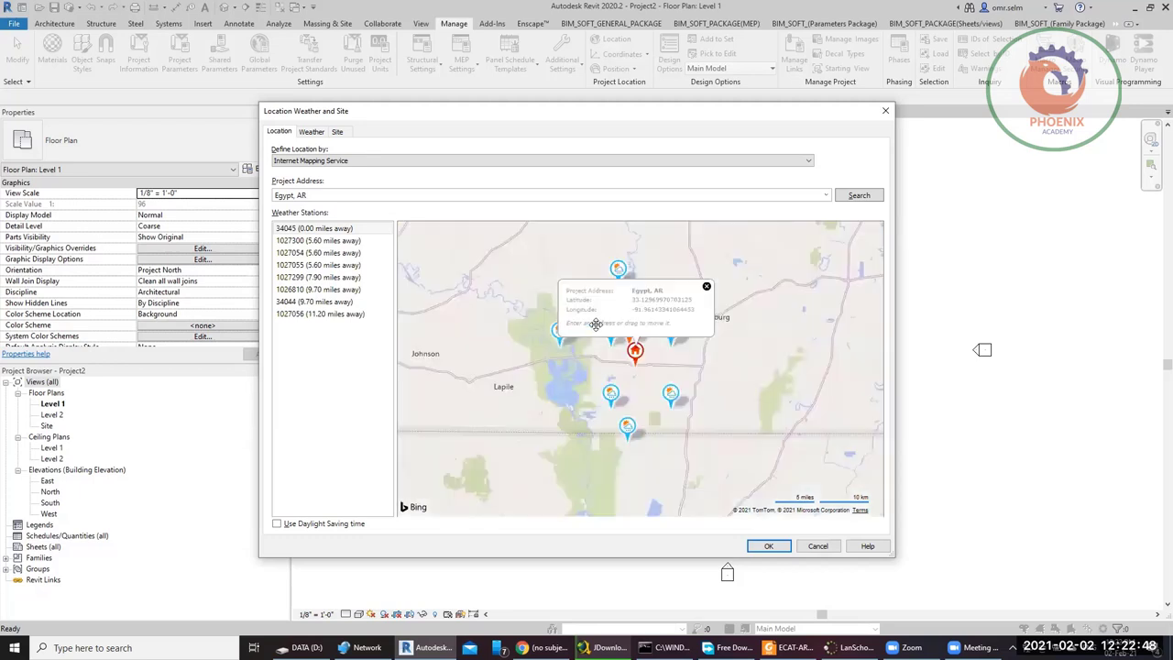
- Move the project marker across the map from the United States to the Sinai area of Egypt
{"action": "scroll", "coordinate": [559, 328], "scroll_direction": "down", "scroll_amount": 5}
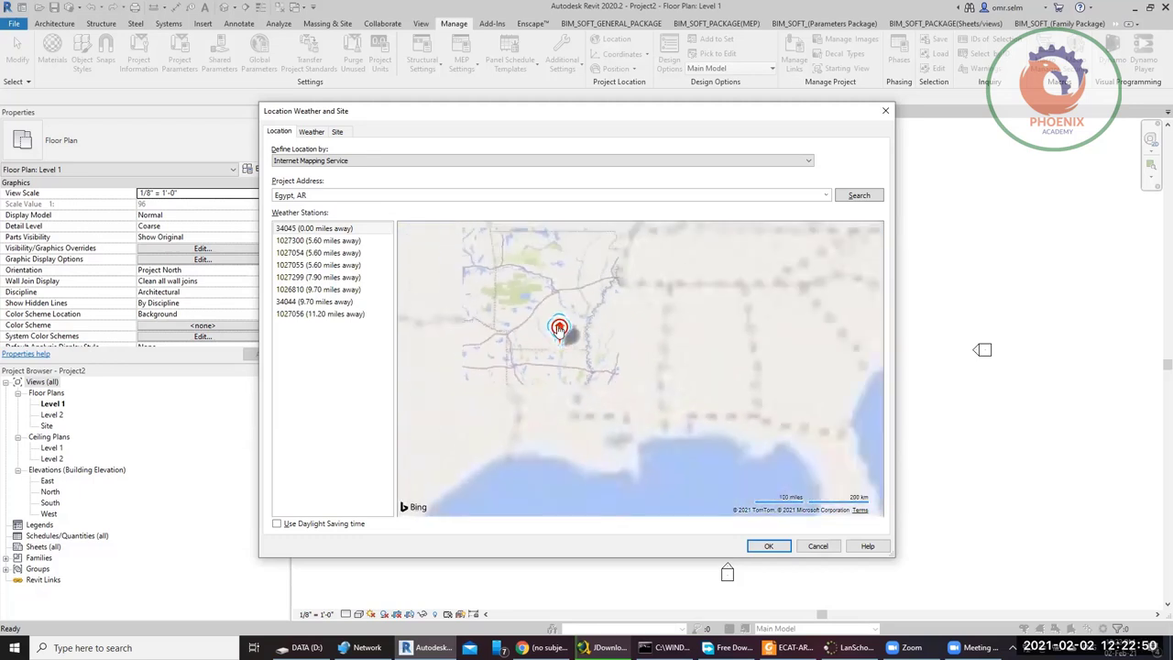
{"action": "scroll", "coordinate": [559, 328], "scroll_direction": "down", "scroll_amount": 3}
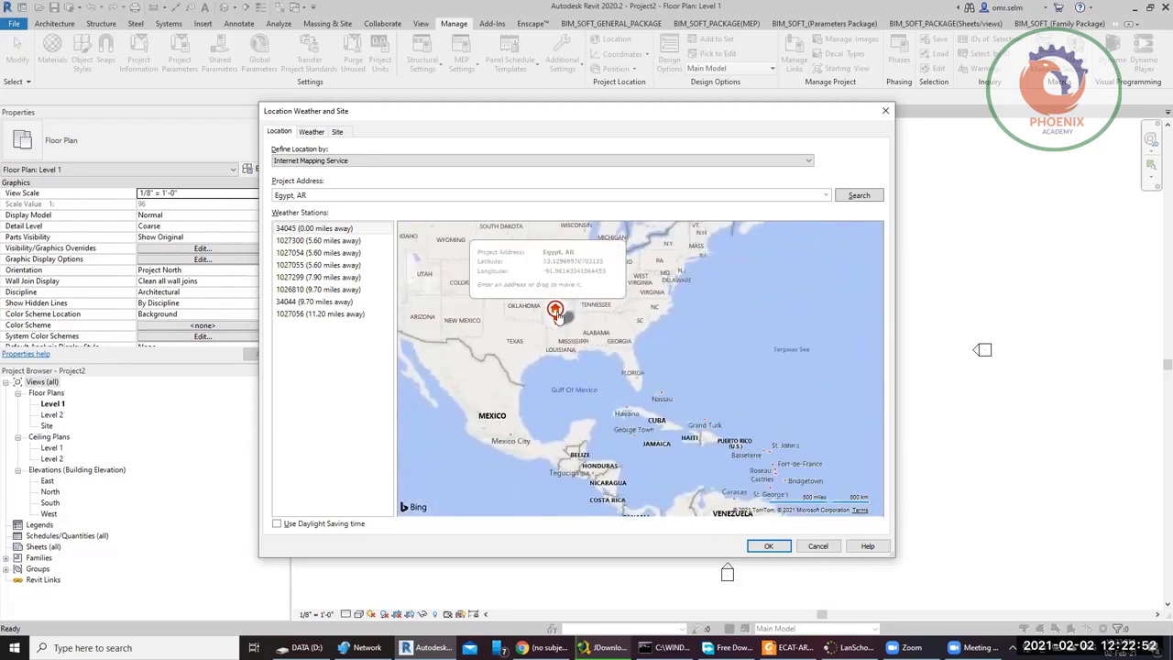
{"action": "scroll", "coordinate": [558, 314], "scroll_direction": "down", "scroll_amount": 4}
{"action": "left_click_drag", "start_coordinate": [619, 307], "coordinate": [706, 335]}
{"action": "scroll", "coordinate": [707, 336], "scroll_direction": "up", "scroll_amount": 4}
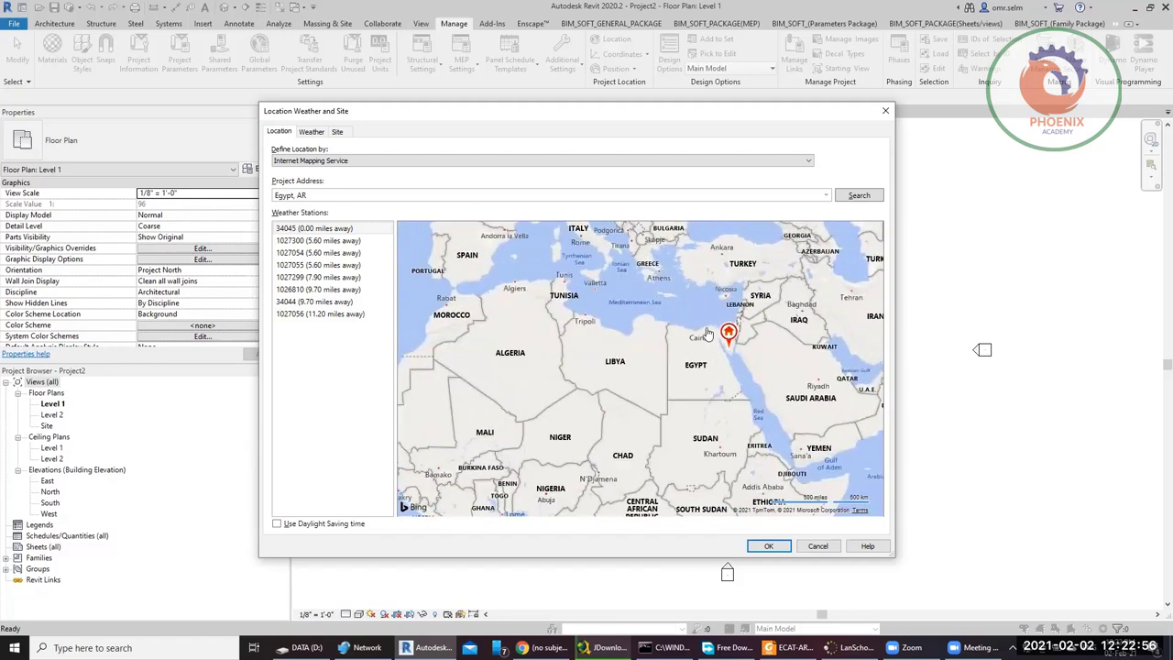
{"action": "scroll", "coordinate": [706, 335], "scroll_direction": "up", "scroll_amount": 2}
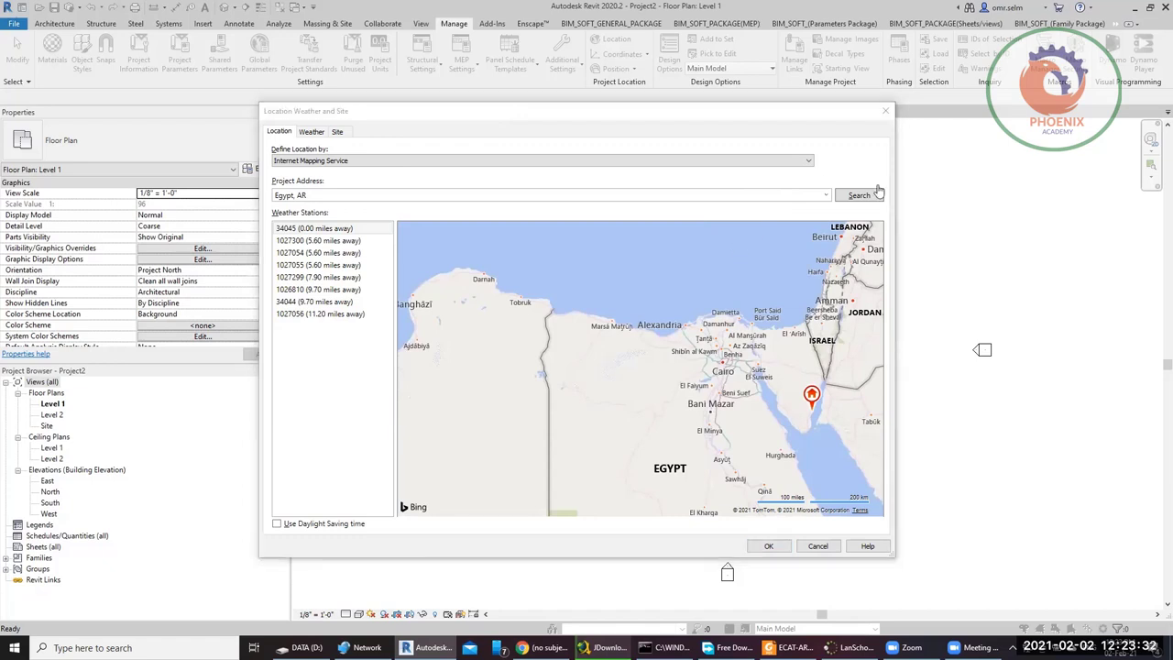
- Switch the location definition to Default City List, then discard all the location changes
{"action": "left_click", "coordinate": [810, 161]}
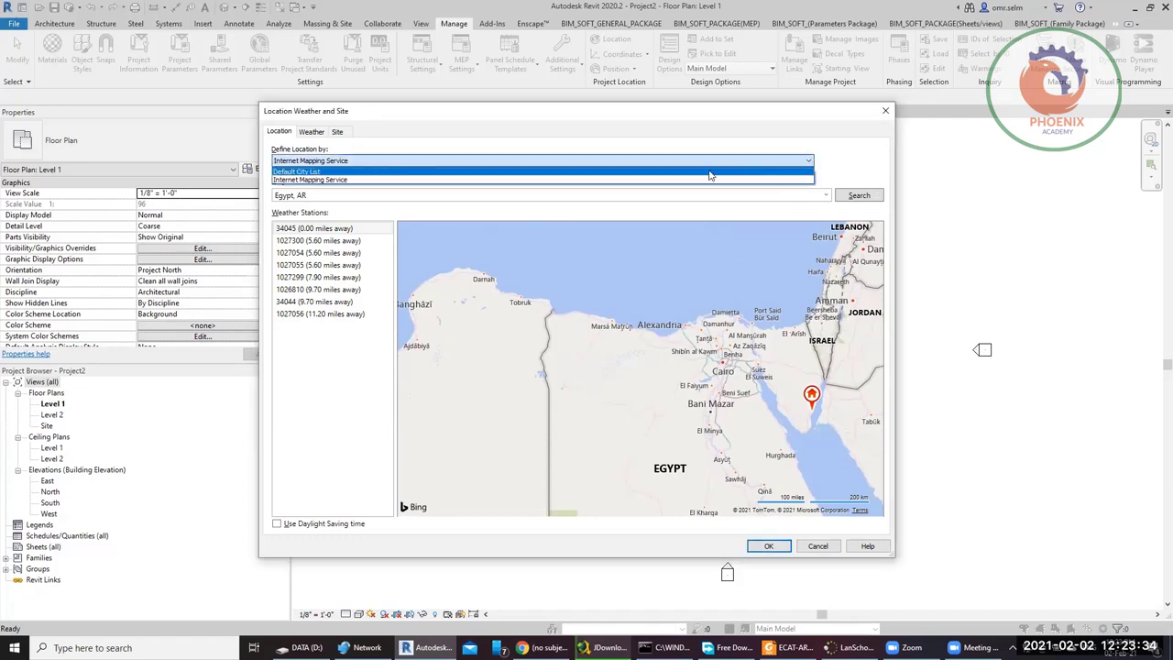
{"action": "left_click", "coordinate": [645, 169]}
{"action": "left_click", "coordinate": [656, 338]}
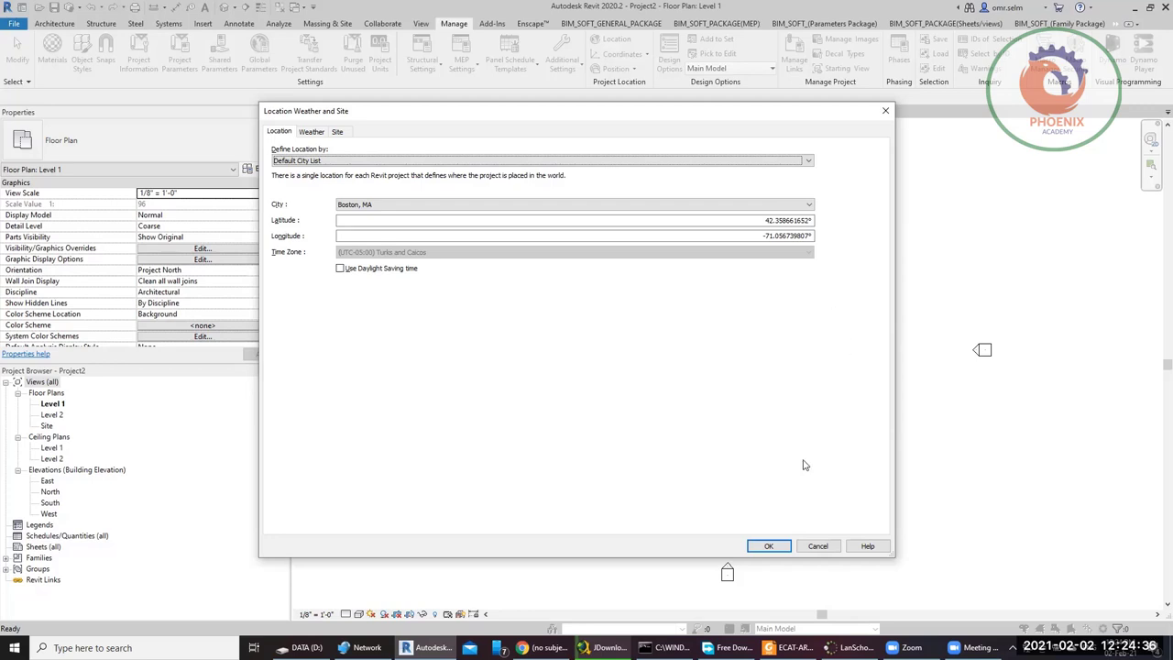
{"action": "left_click", "coordinate": [818, 543]}
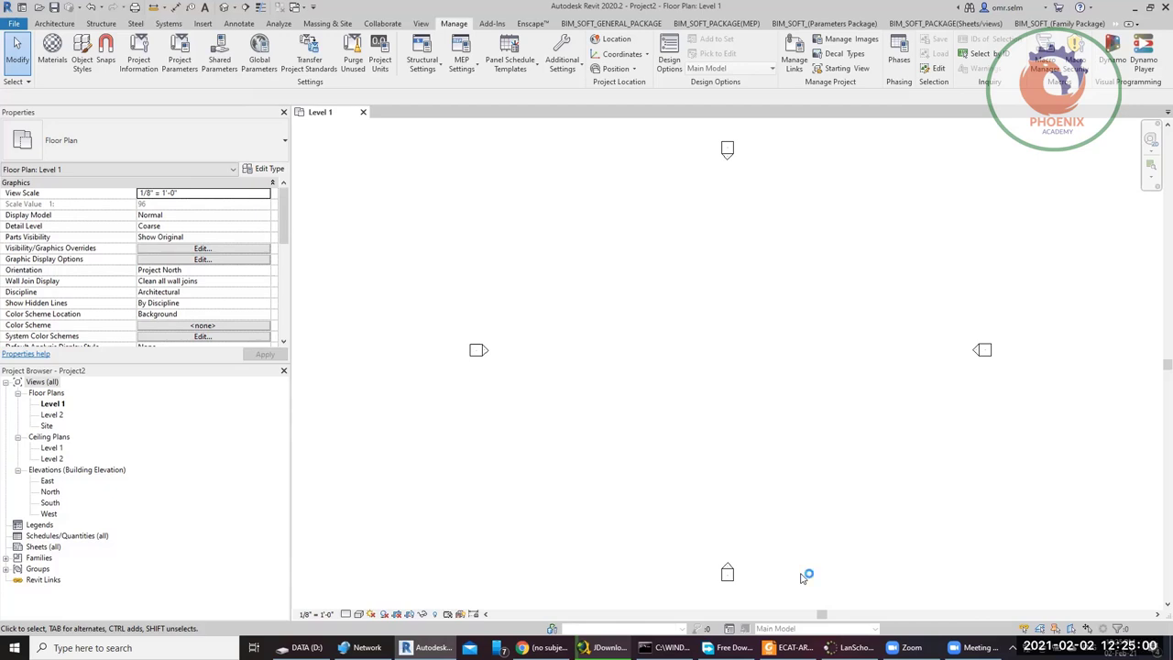
- Open the East elevation and change the project's length unit format to Millimeters
{"action": "left_click", "coordinate": [48, 481]}
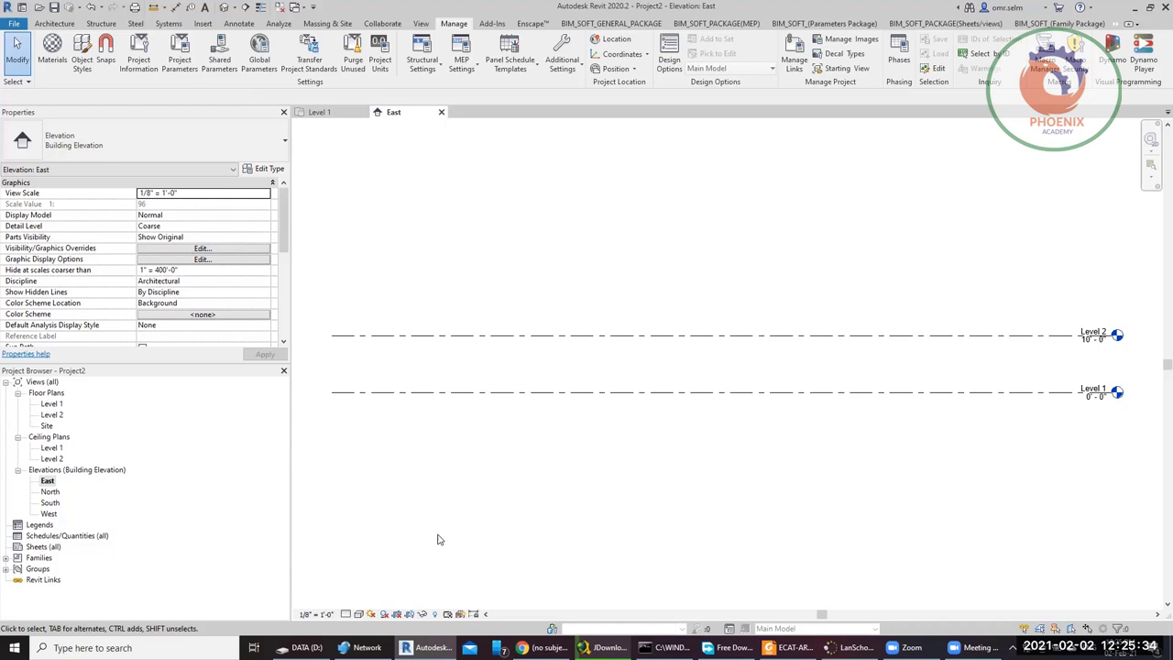
{"action": "key", "text": "u"}
{"action": "key", "text": "n"}
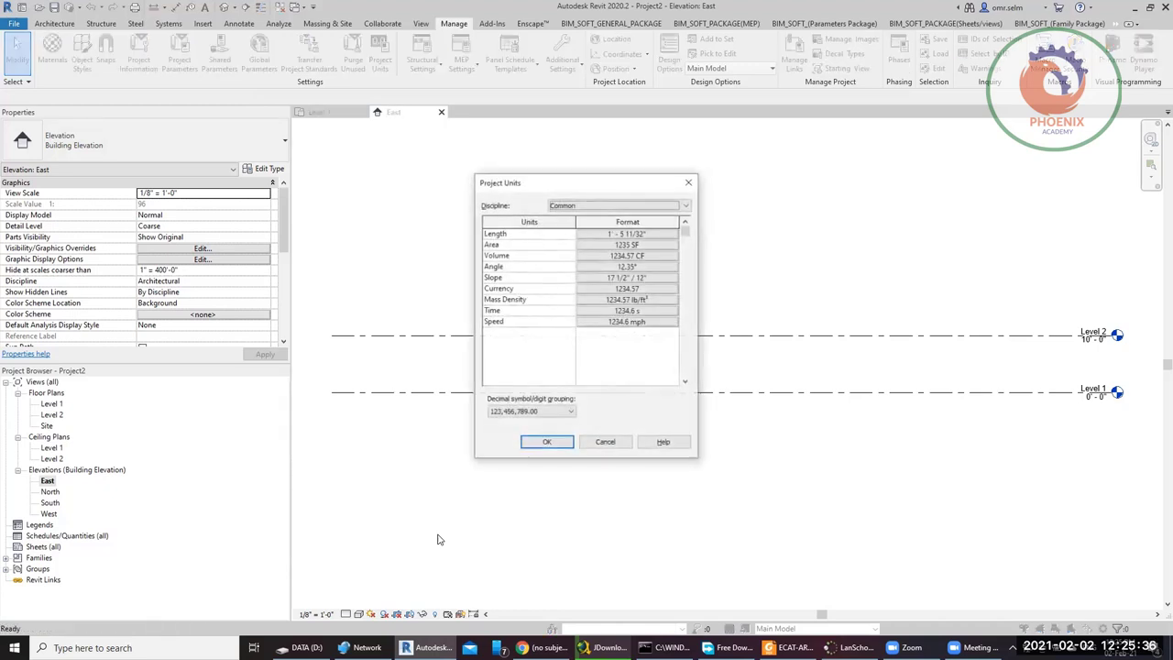
{"action": "left_click", "coordinate": [656, 236]}
{"action": "left_click", "coordinate": [666, 257]}
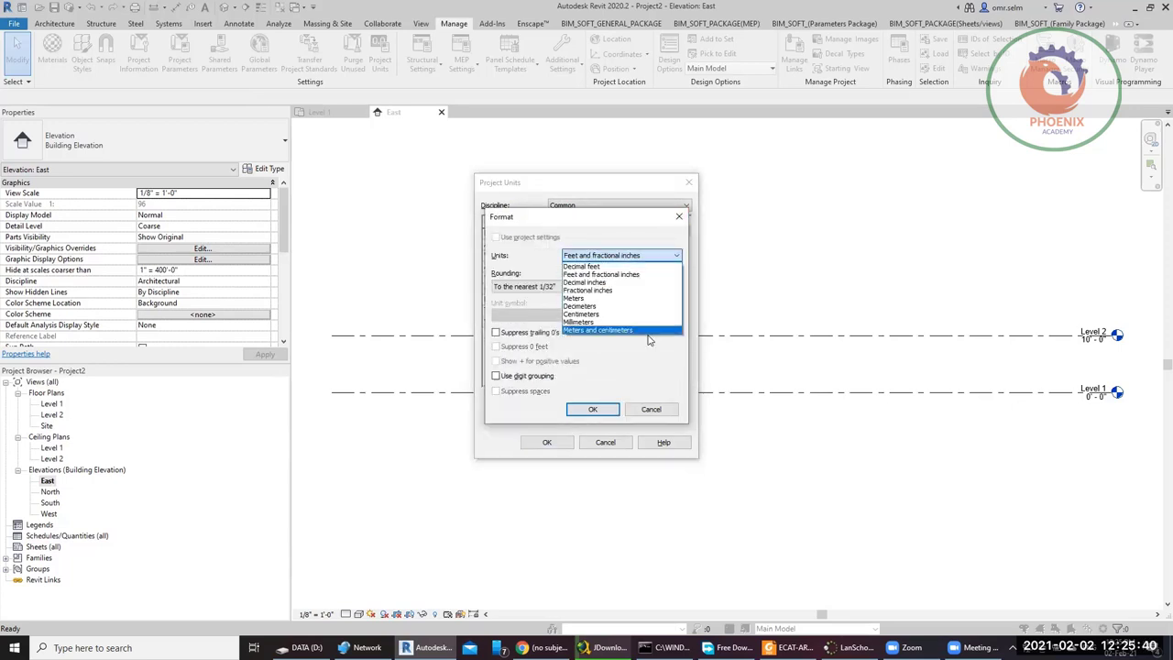
{"action": "left_click", "coordinate": [605, 298]}
{"action": "left_click", "coordinate": [600, 257]}
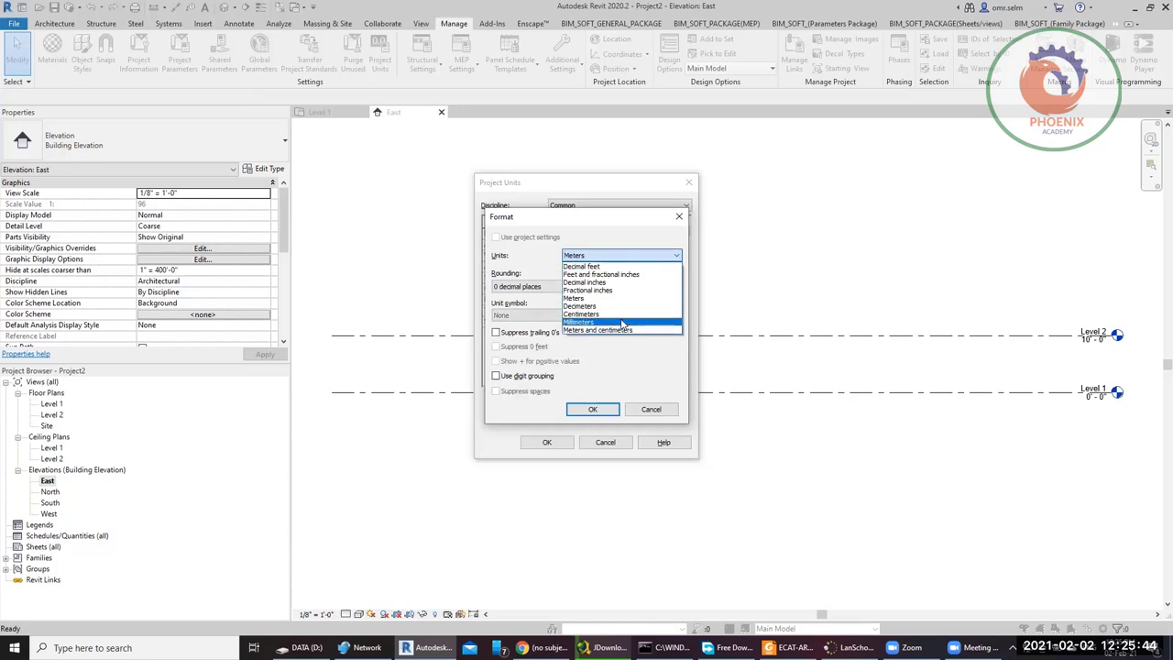
{"action": "left_click", "coordinate": [613, 321]}
{"action": "left_click", "coordinate": [617, 258]}
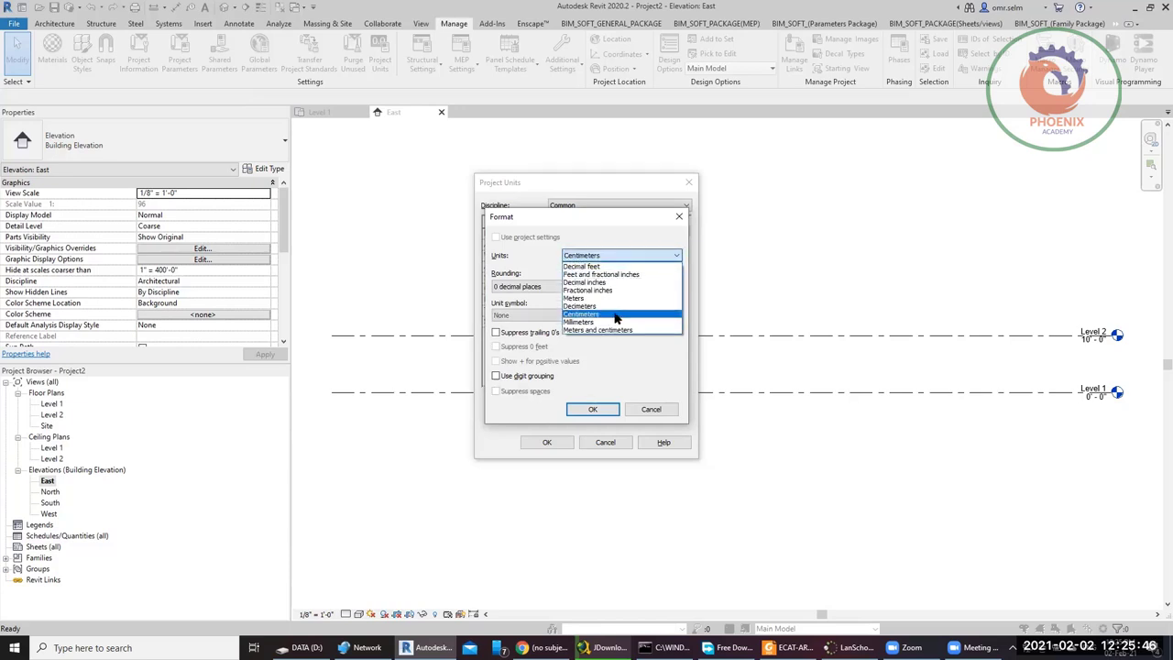
{"action": "left_click", "coordinate": [611, 326]}
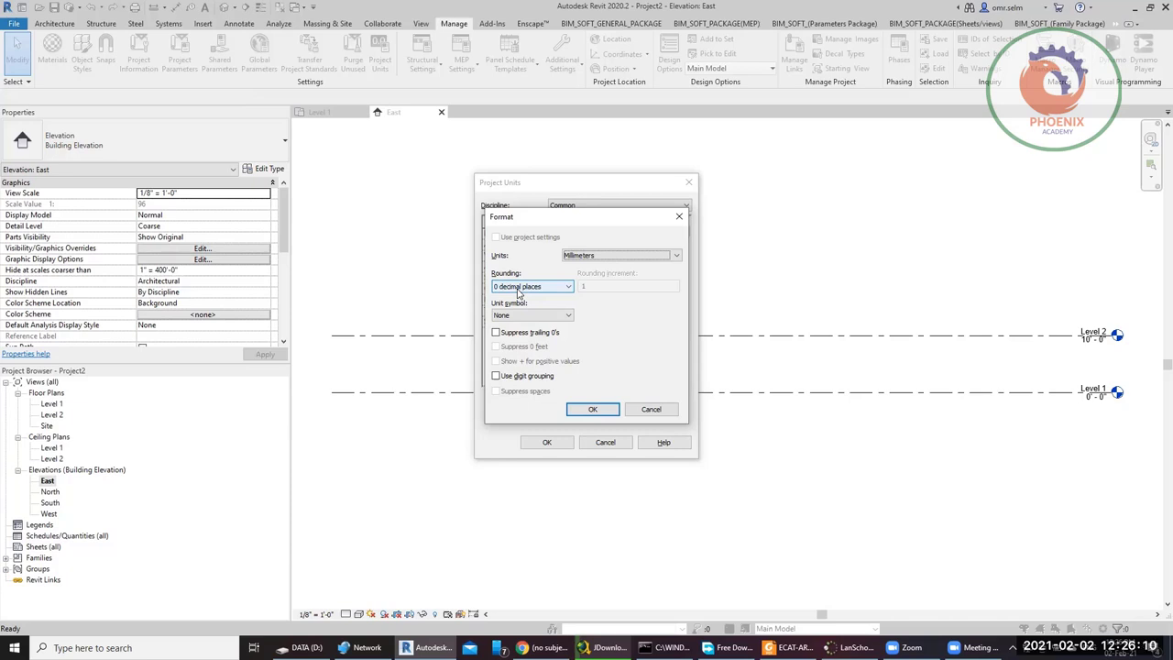
- Set the length unit symbol to mm and apply the project units
{"action": "left_click", "coordinate": [541, 316]}
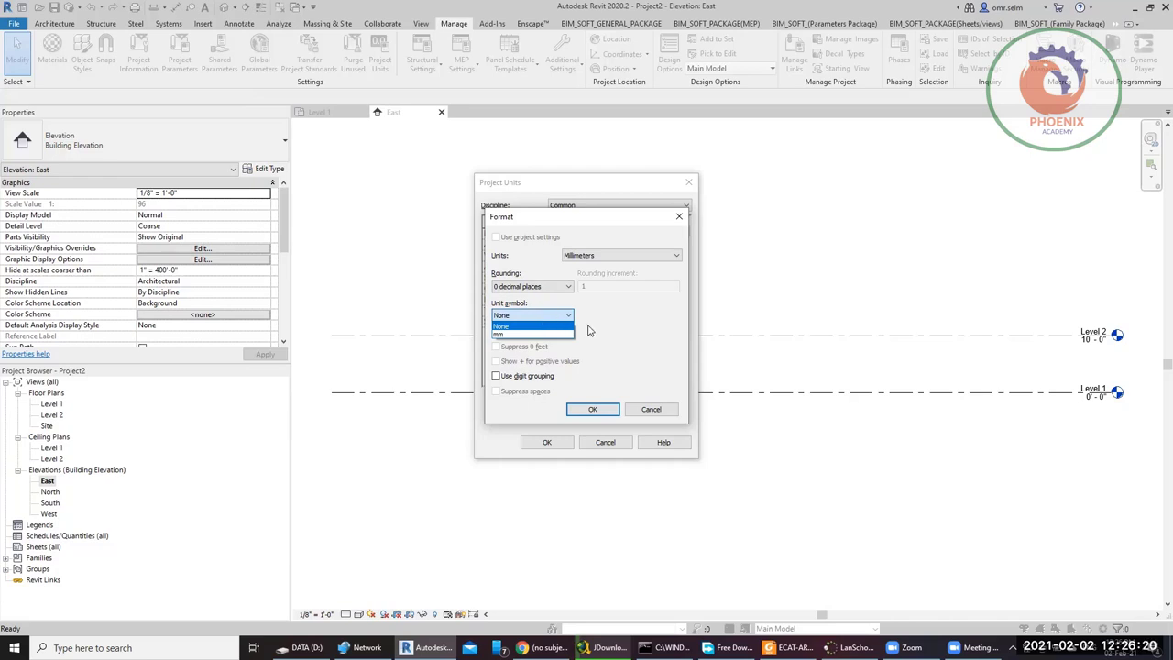
{"action": "left_click", "coordinate": [550, 334]}
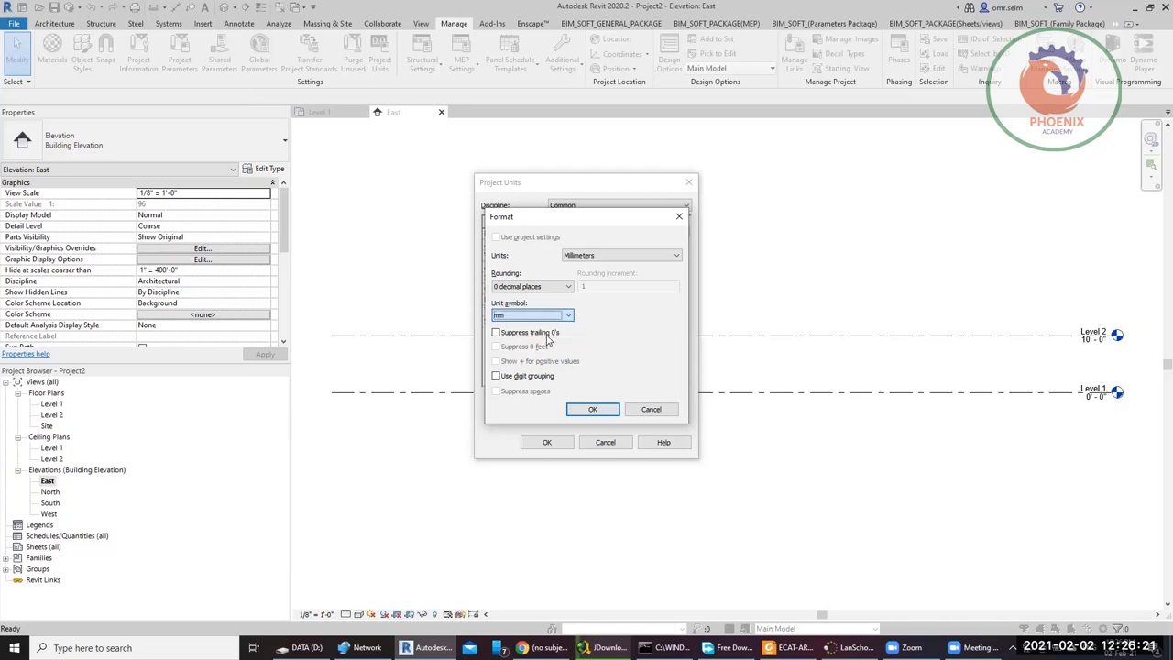
{"action": "left_click", "coordinate": [587, 409]}
{"action": "left_click", "coordinate": [559, 443]}
{"action": "scroll", "coordinate": [969, 385], "scroll_direction": "up", "scroll_amount": 3}
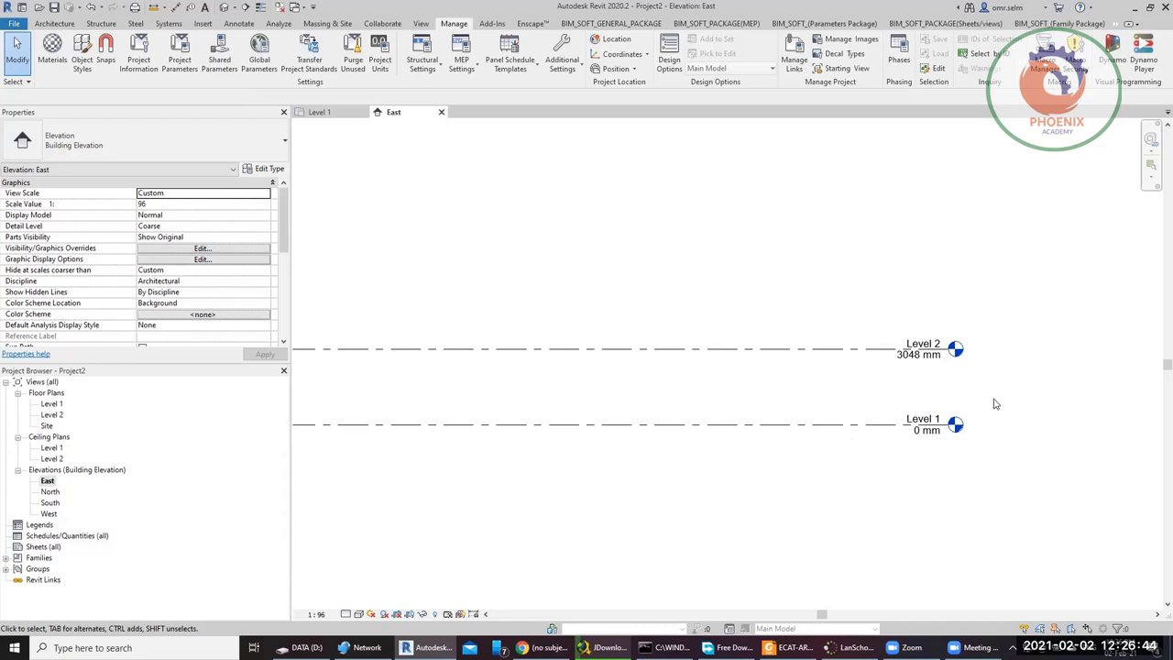
- View the Level 1 floor plan and return to the East elevation
{"action": "left_click", "coordinate": [54, 23]}
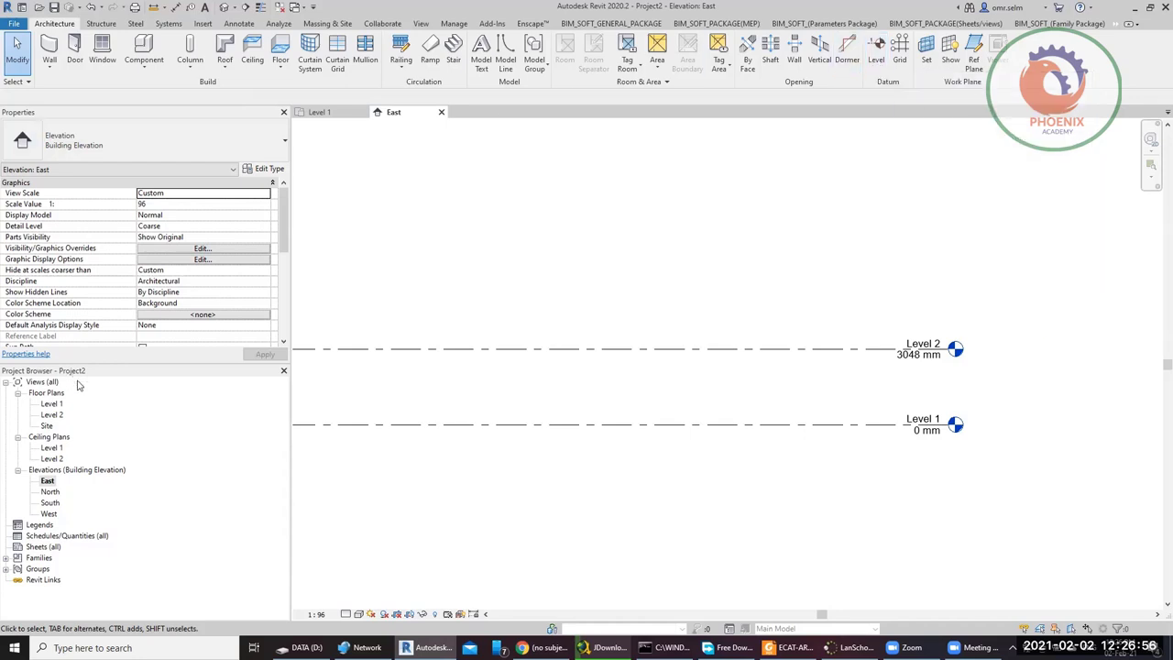
{"action": "double_click", "coordinate": [51, 403]}
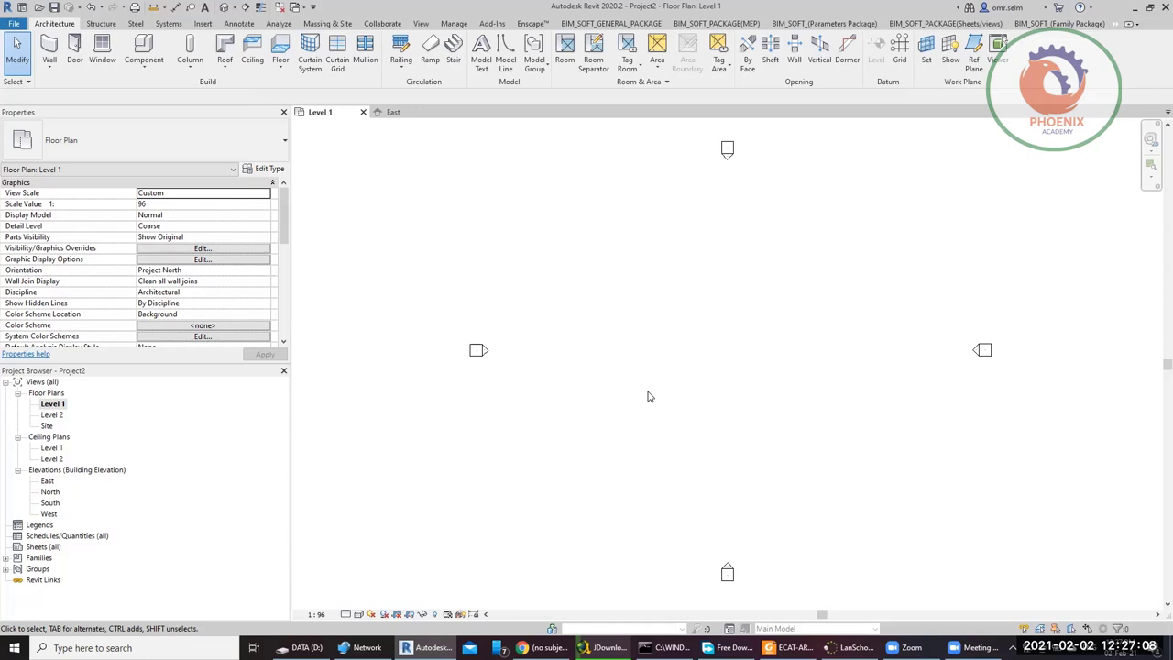
{"action": "double_click", "coordinate": [48, 482]}
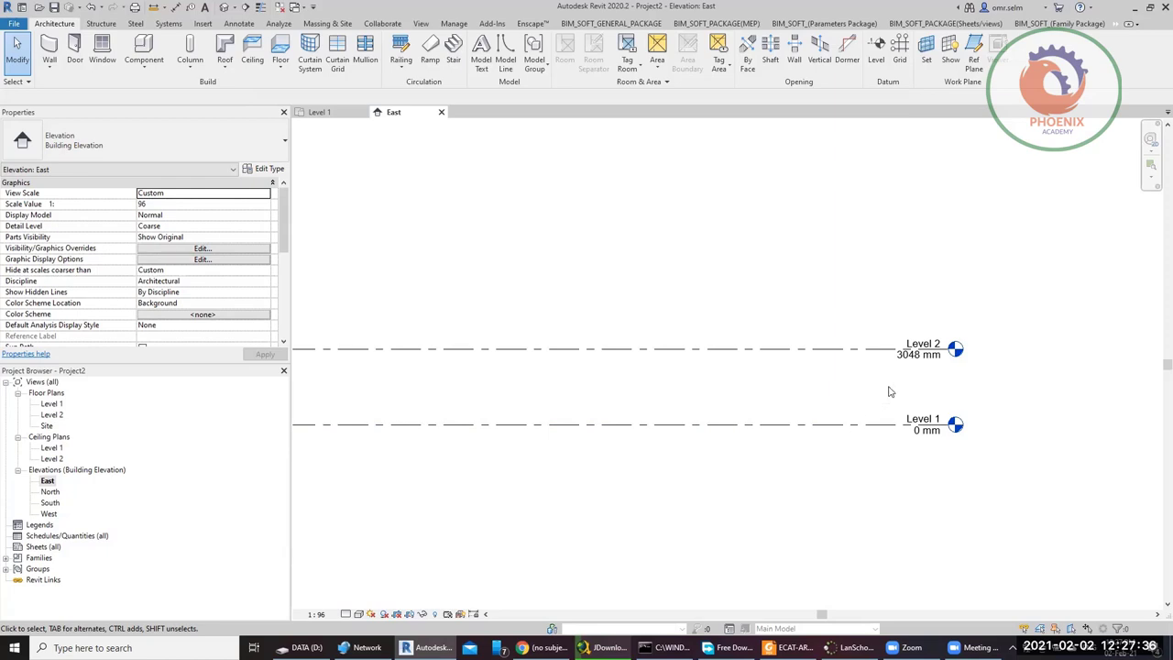
- Set the elevation of Level 2 to 3000 mm and deselect the level
{"action": "double_click", "coordinate": [909, 357]}
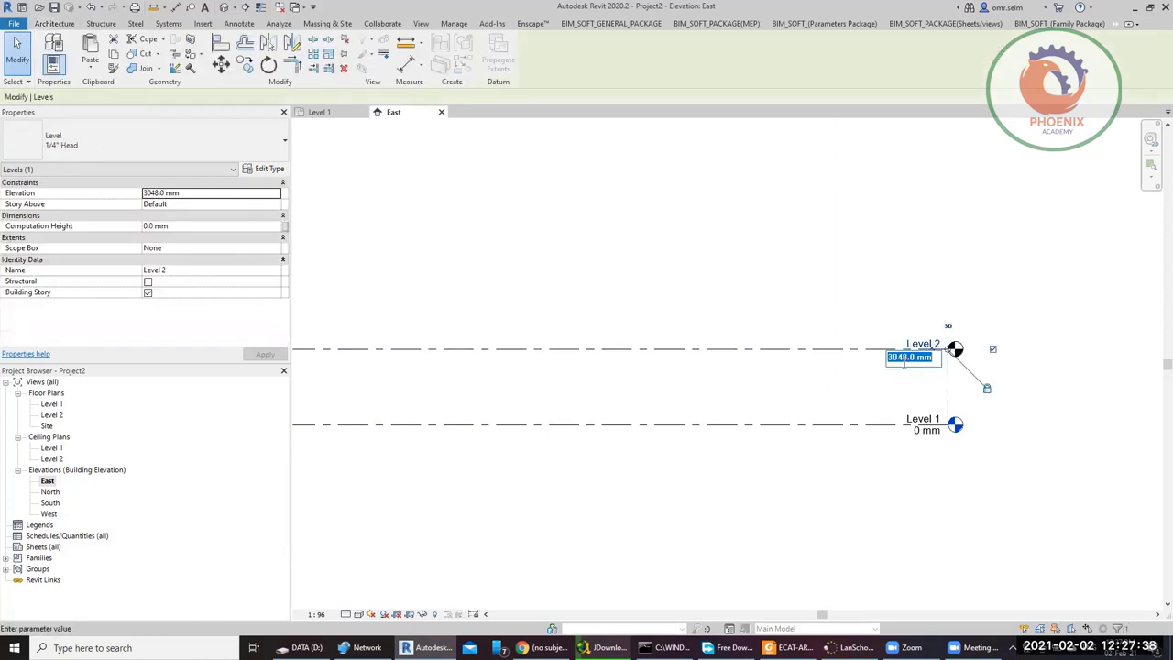
{"action": "type", "text": "3000"}
{"action": "key", "text": "Return"}
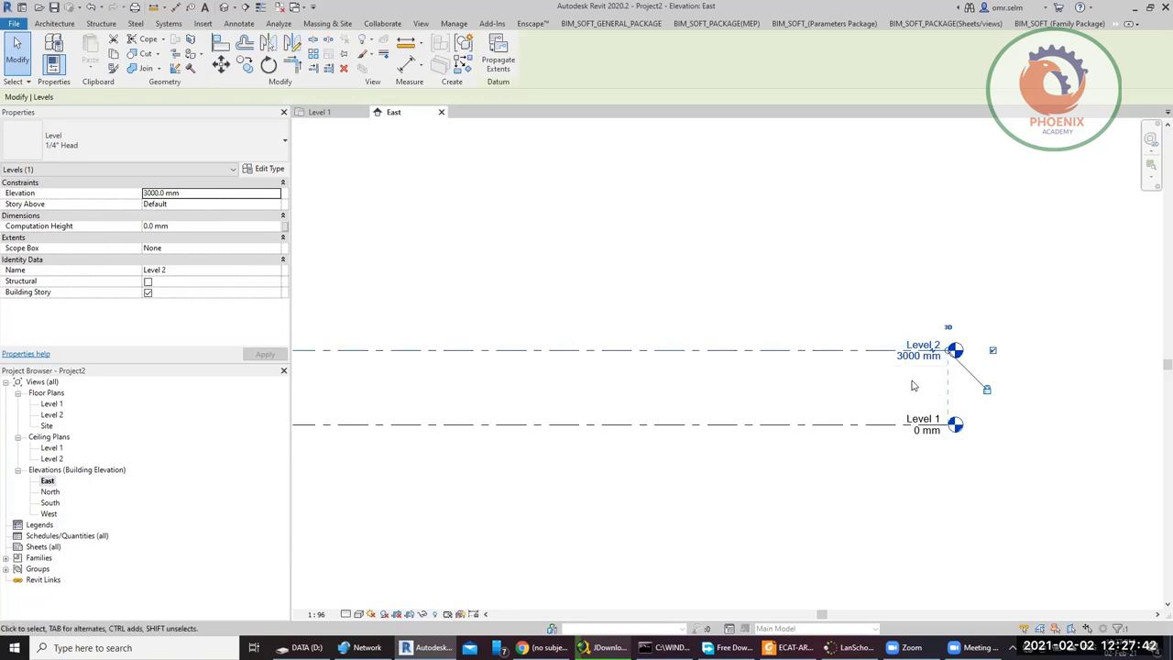
{"action": "scroll", "coordinate": [913, 386], "scroll_direction": "down", "scroll_amount": 2}
{"action": "left_click", "coordinate": [733, 347]}
{"action": "scroll", "coordinate": [703, 234], "scroll_direction": "down", "scroll_amount": 1}
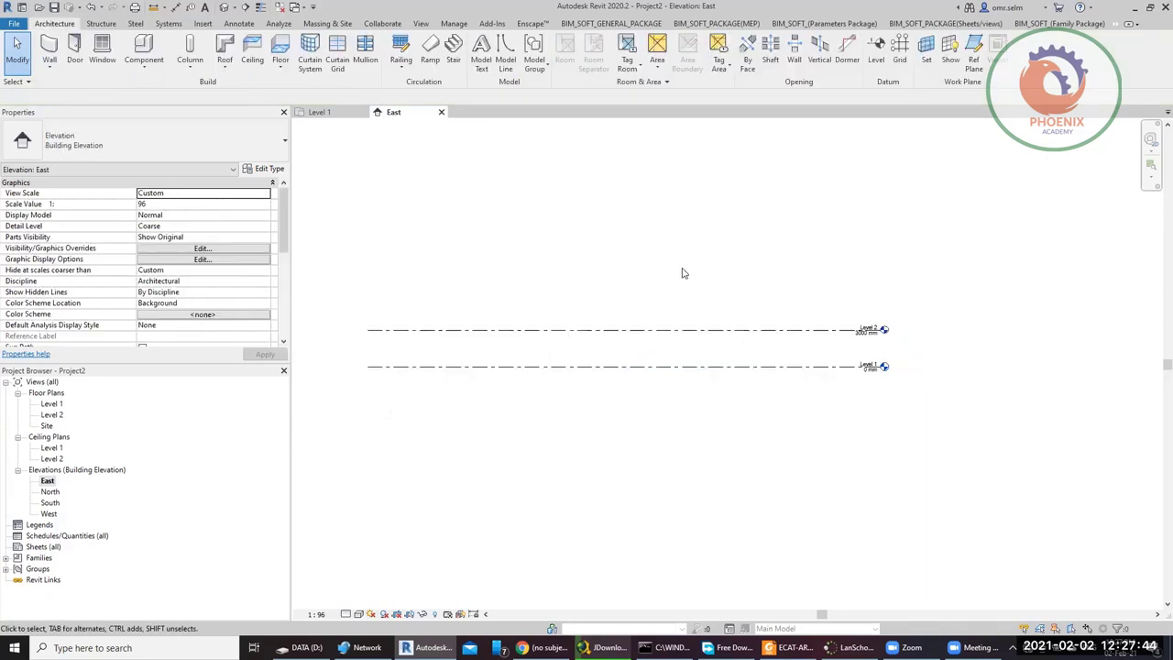
- Draw a new level 3000 mm below Level 1, with its ends aligned to the existing levels
{"action": "left_click", "coordinate": [877, 54]}
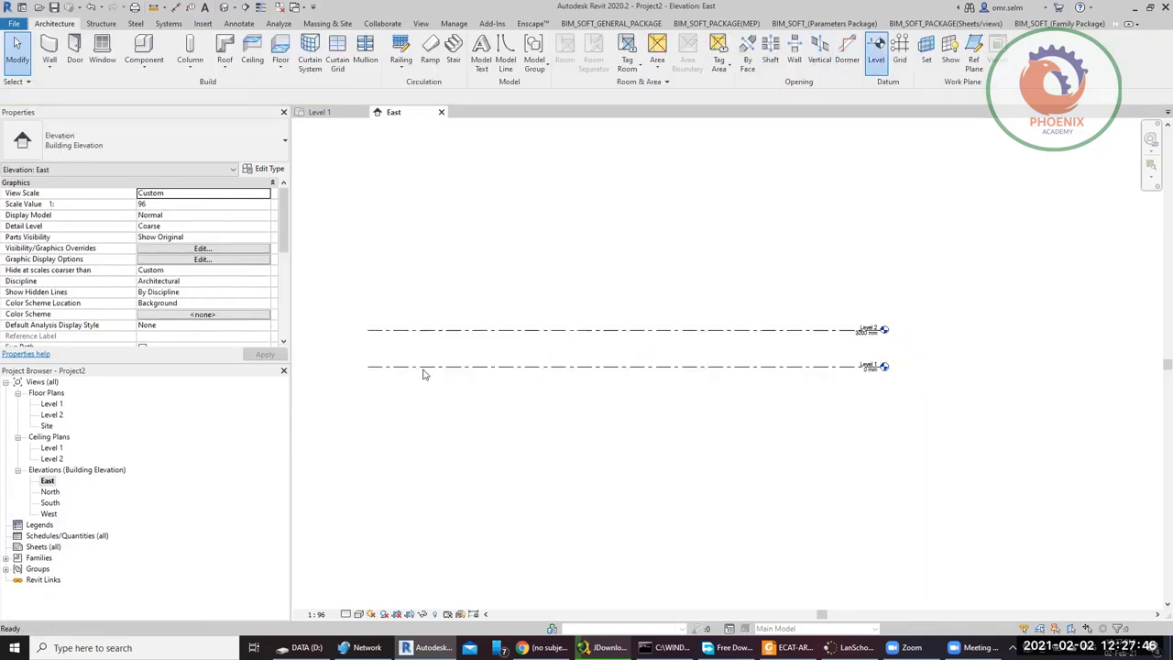
{"action": "scroll", "coordinate": [370, 414], "scroll_direction": "up", "scroll_amount": 3}
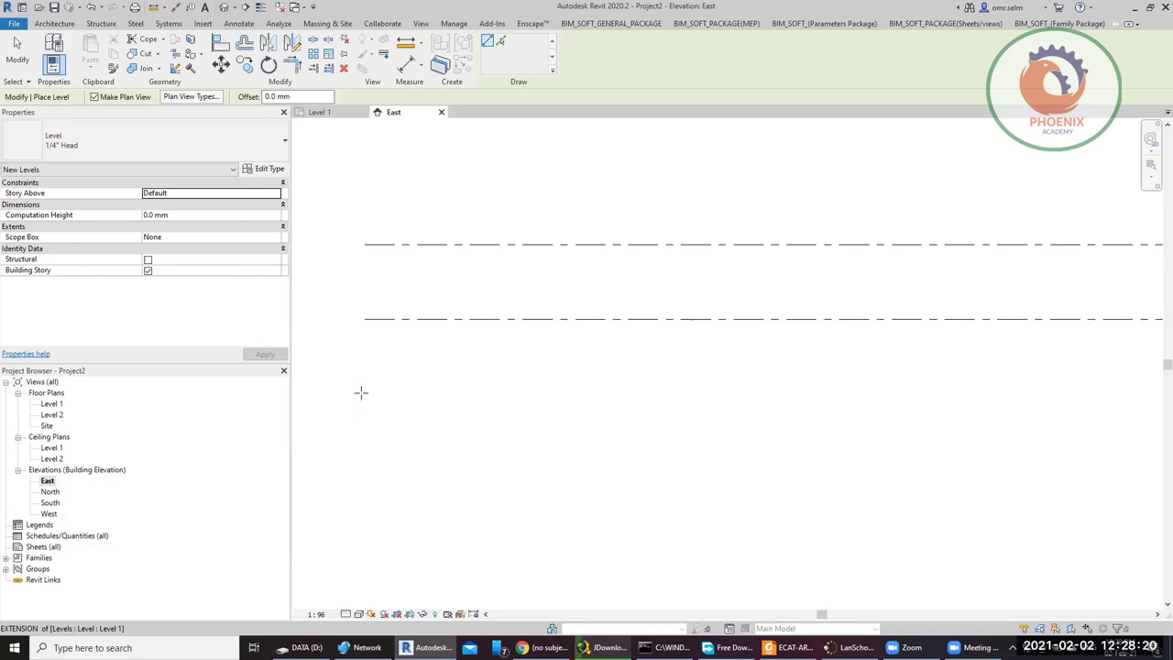
{"action": "left_click", "coordinate": [362, 393]}
{"action": "scroll", "coordinate": [317, 414], "scroll_direction": "down", "scroll_amount": 2}
{"action": "scroll", "coordinate": [757, 425], "scroll_direction": "up", "scroll_amount": 2}
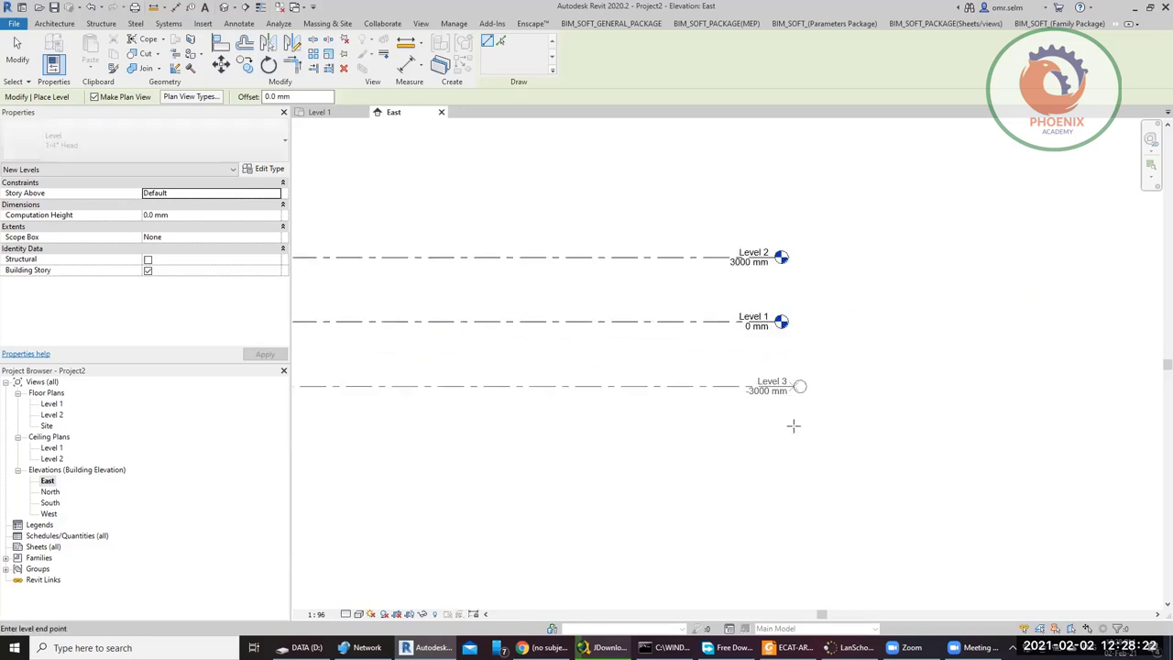
{"action": "left_click", "coordinate": [775, 419]}
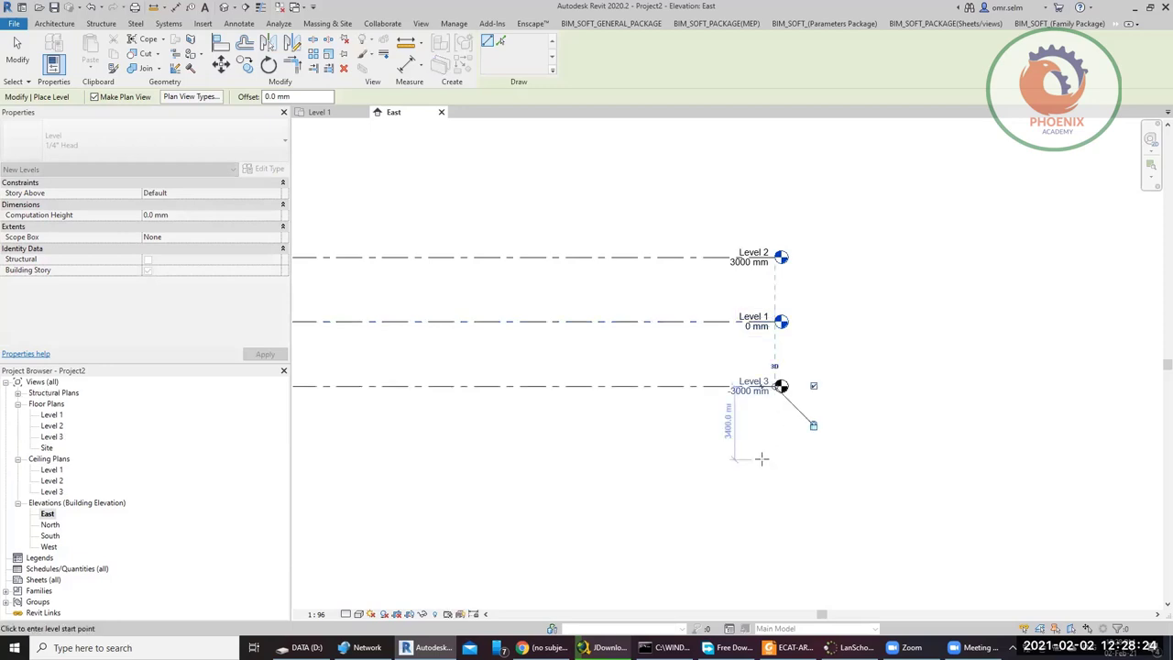
{"action": "key", "text": "Escape"}
{"action": "key", "text": "Escape"}
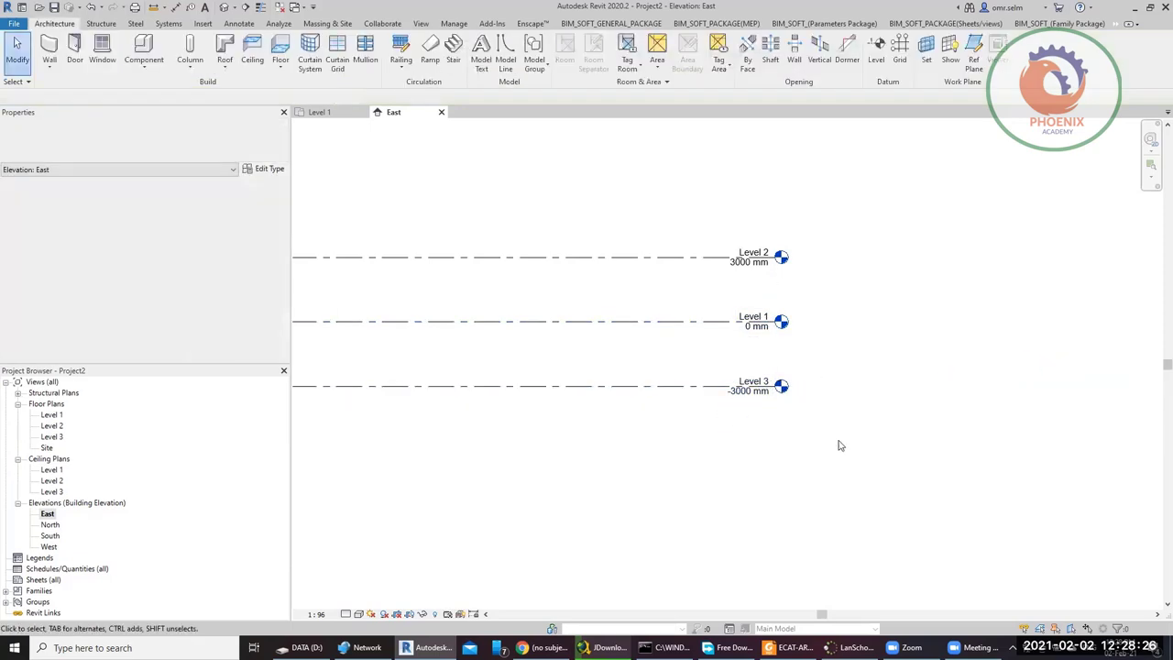
- Select the new level below Level 1 and examine its head and end grip up close
{"action": "left_click", "coordinate": [755, 397]}
{"action": "scroll", "coordinate": [770, 386], "scroll_direction": "up", "scroll_amount": 5}
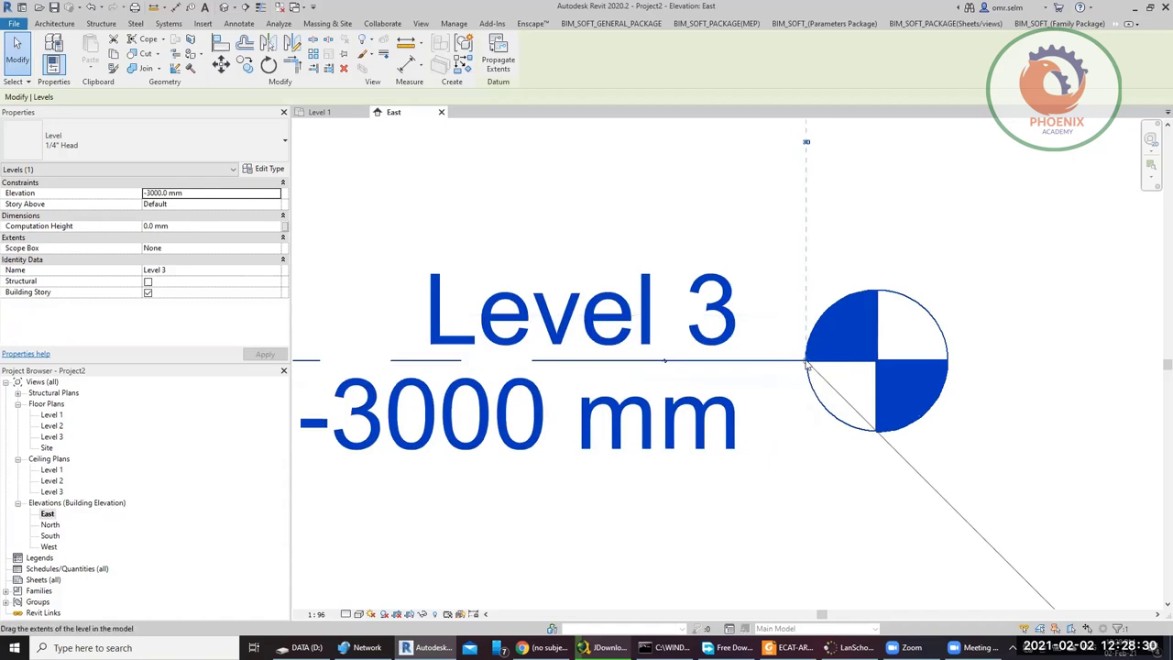
{"action": "scroll", "coordinate": [821, 479], "scroll_direction": "down", "scroll_amount": 2}
{"action": "scroll", "coordinate": [820, 476], "scroll_direction": "down", "scroll_amount": 2}
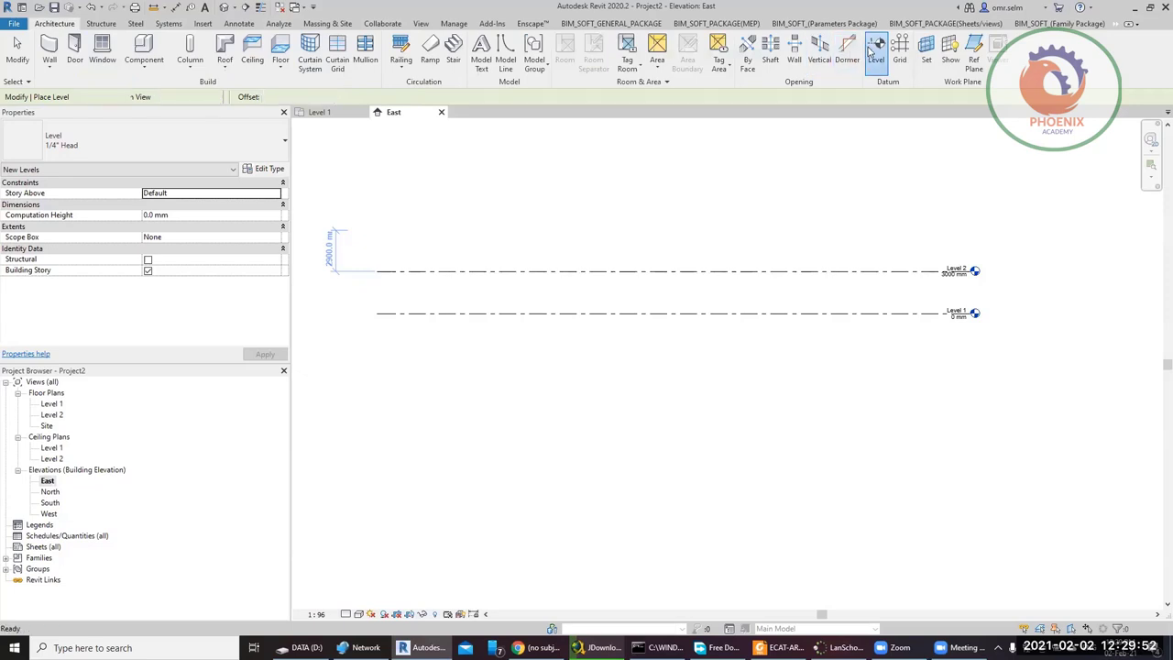
- Draw a level 3300 mm below Level 1, aligning both ends with the existing levels, and end the Level command
{"action": "left_click", "coordinate": [872, 59]}
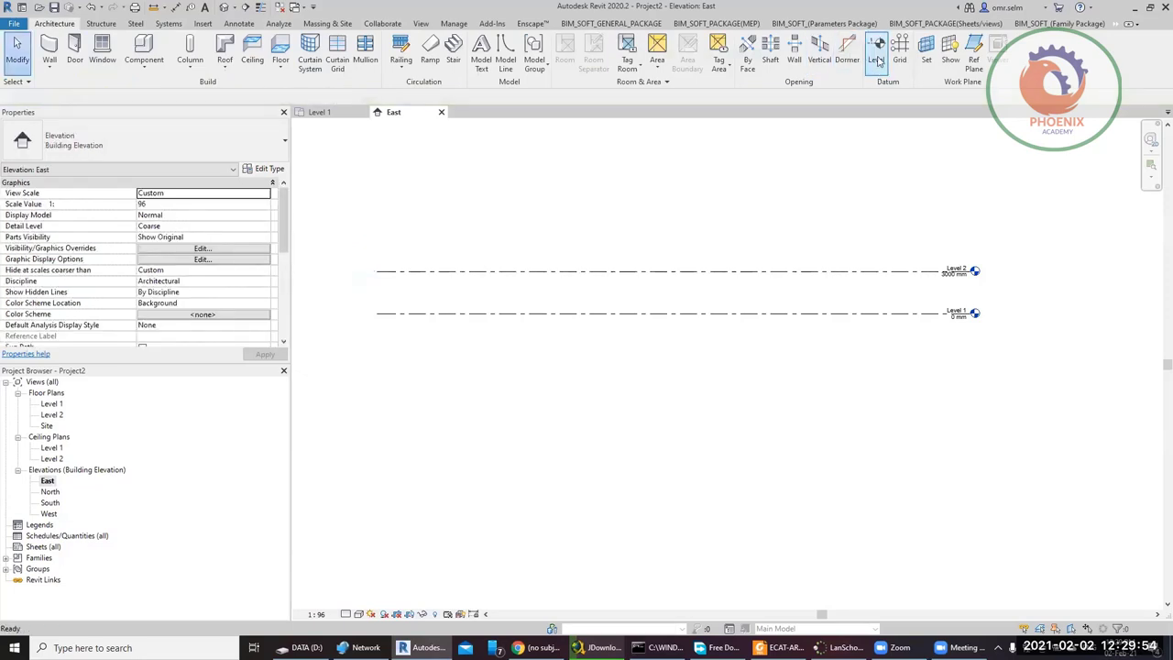
{"action": "left_click", "coordinate": [871, 61]}
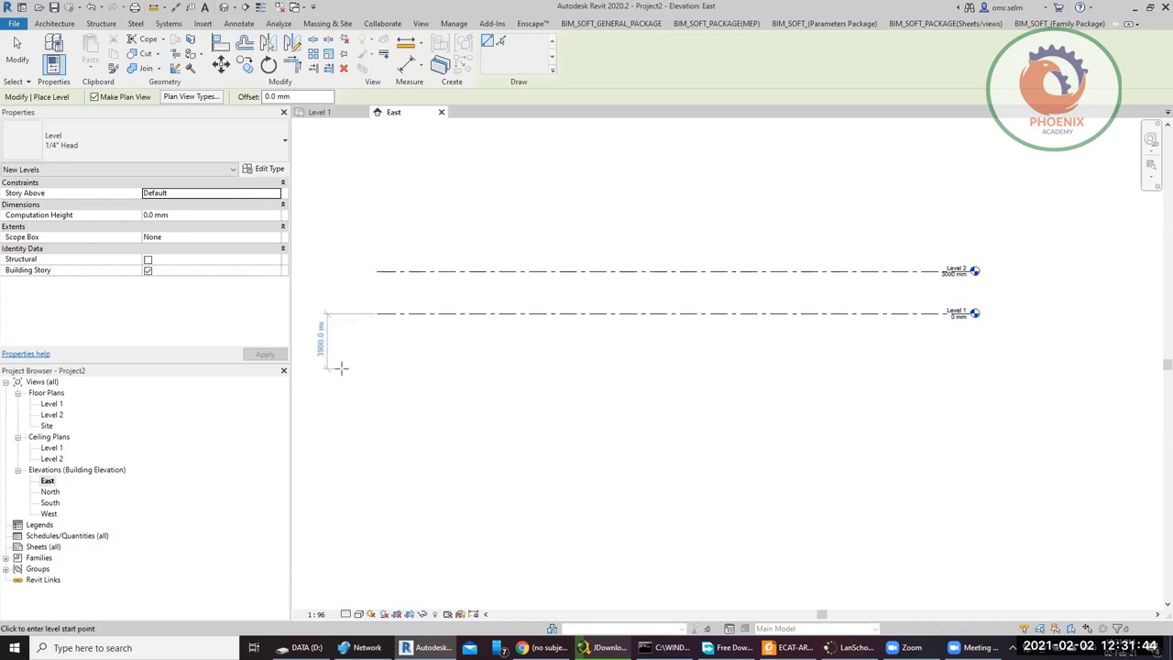
{"action": "left_click", "coordinate": [376, 359]}
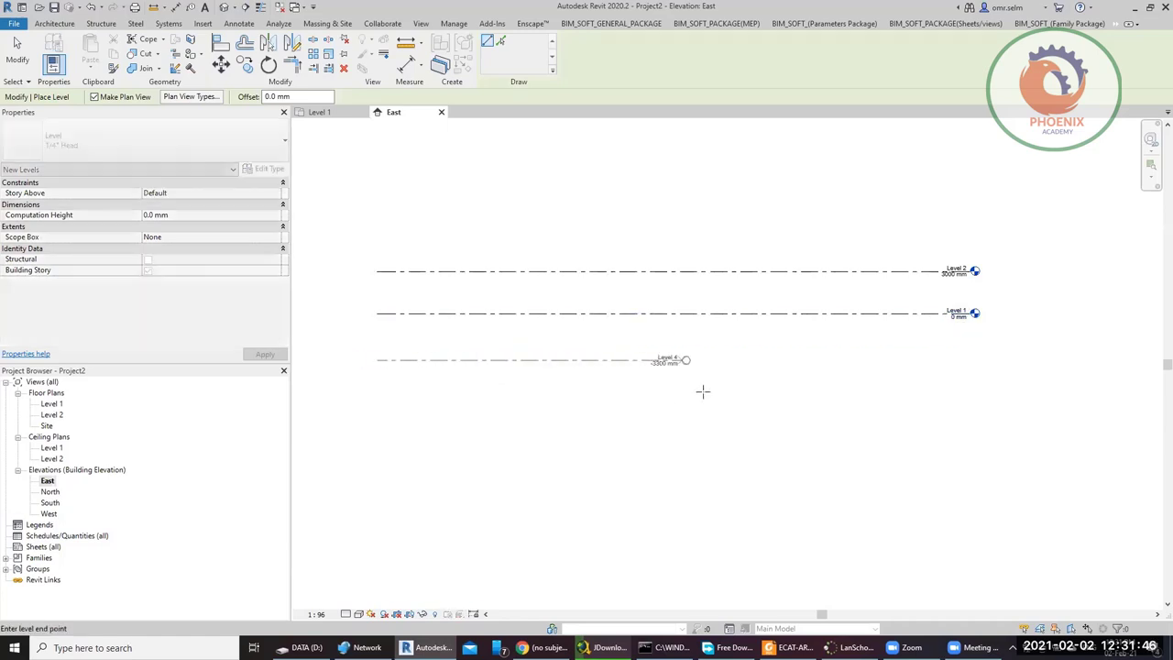
{"action": "left_click", "coordinate": [965, 378]}
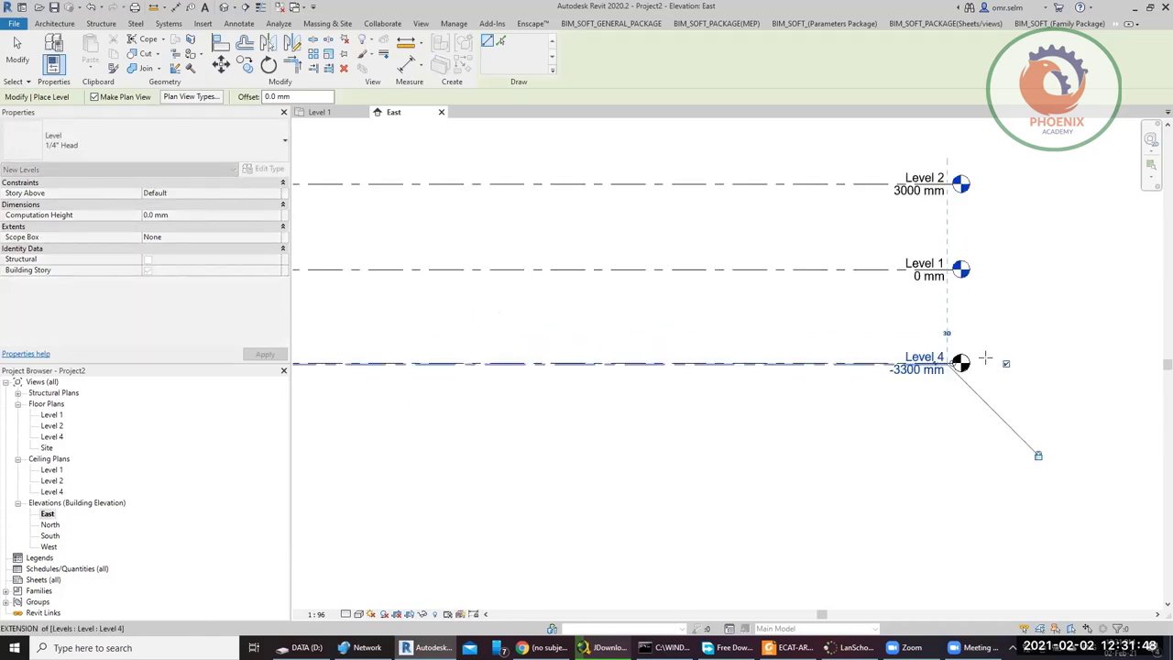
{"action": "scroll", "coordinate": [976, 362], "scroll_direction": "up", "scroll_amount": 5}
{"action": "key", "text": "Escape"}
{"action": "key", "text": "Escape"}
- Rename the level at -3300 mm as "basment" and rename its corresponding views too
{"action": "left_click", "coordinate": [837, 318]}
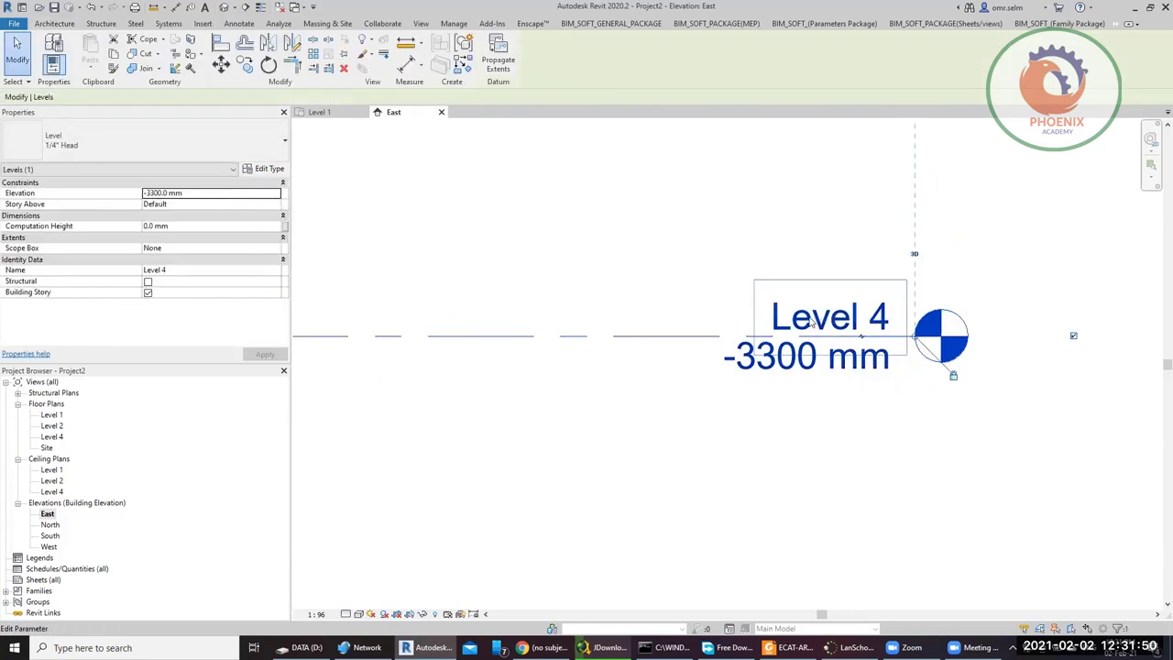
{"action": "left_click", "coordinate": [810, 323]}
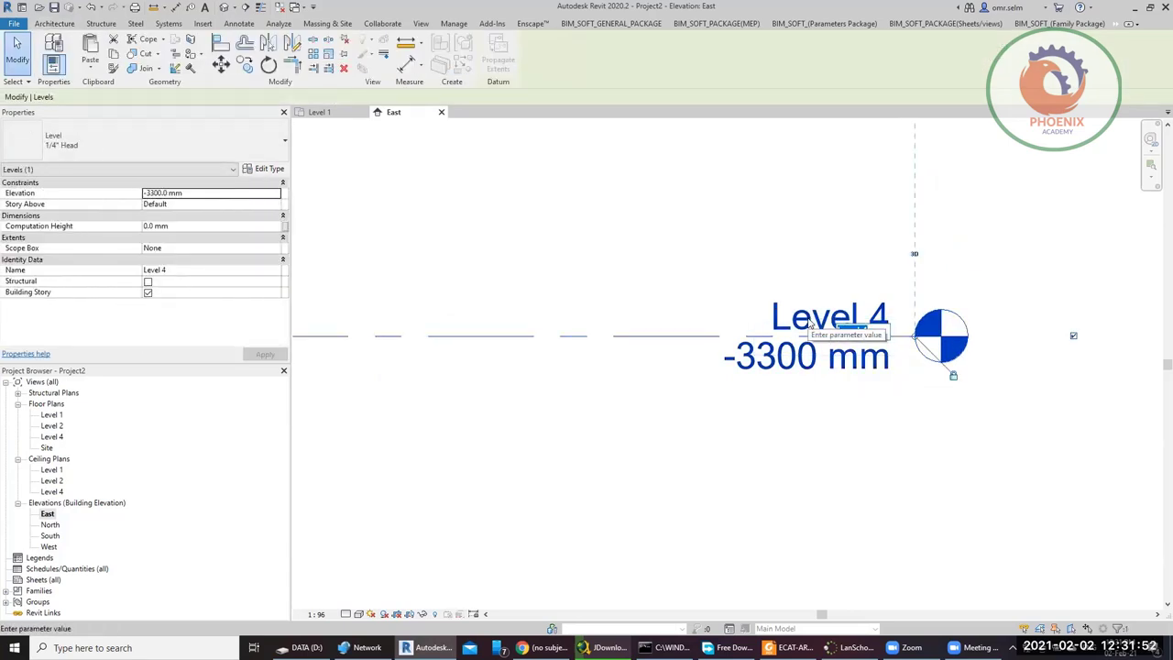
{"action": "type", "text": "basm"}
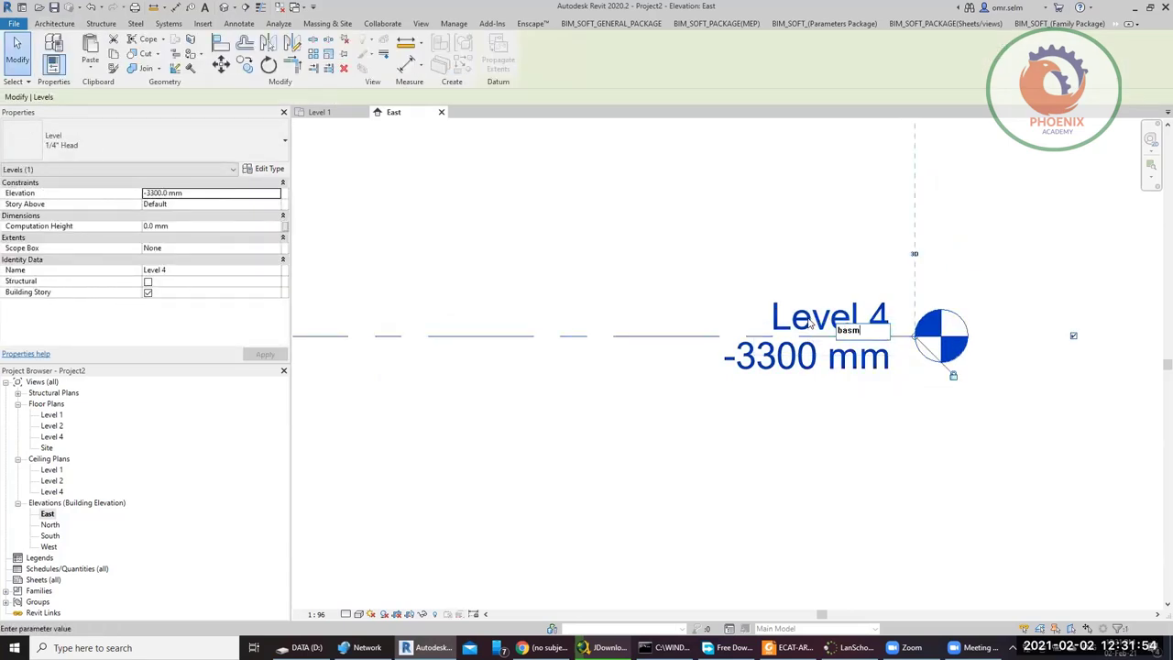
{"action": "type", "text": "ent"}
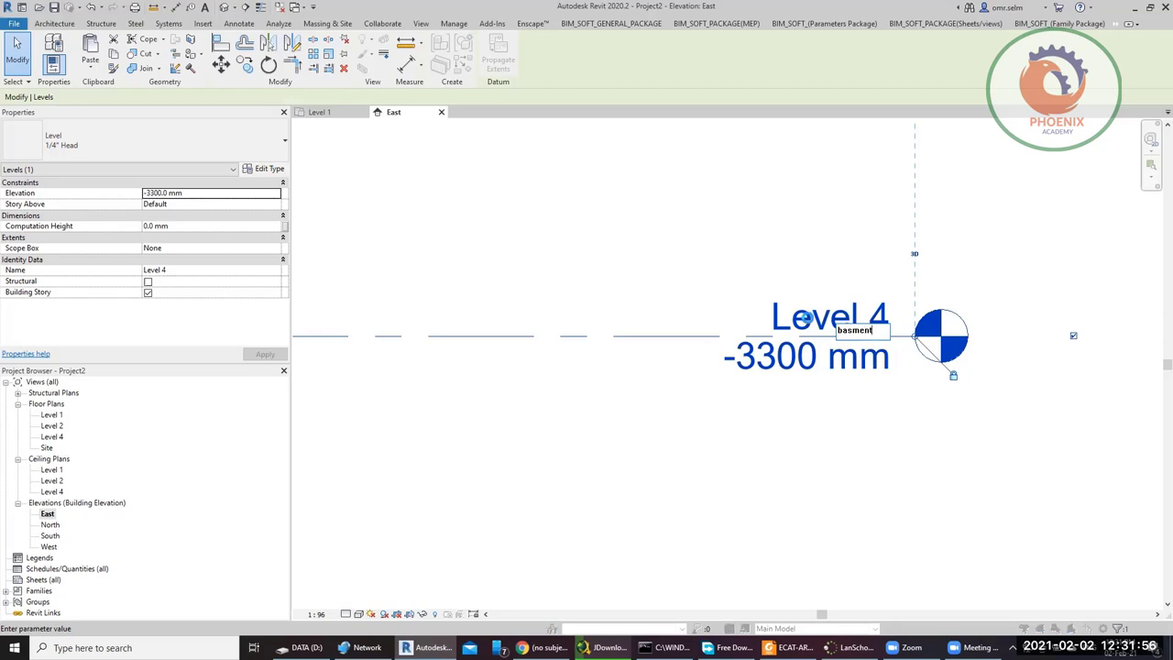
{"action": "key", "text": "Return"}
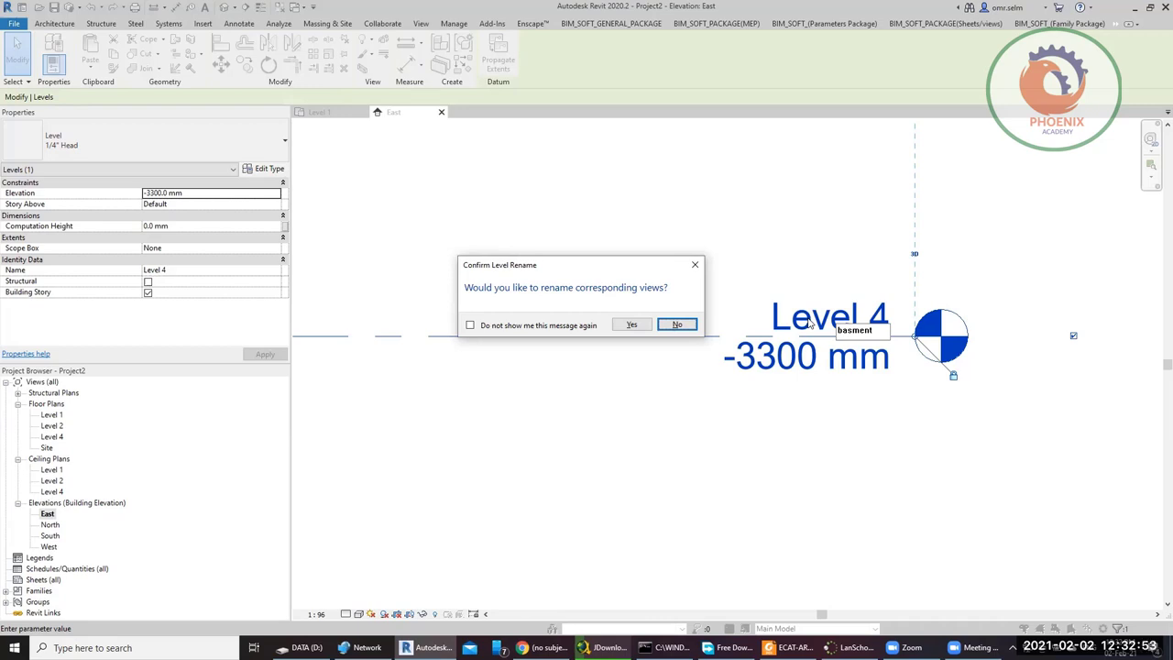
{"action": "left_click", "coordinate": [632, 324]}
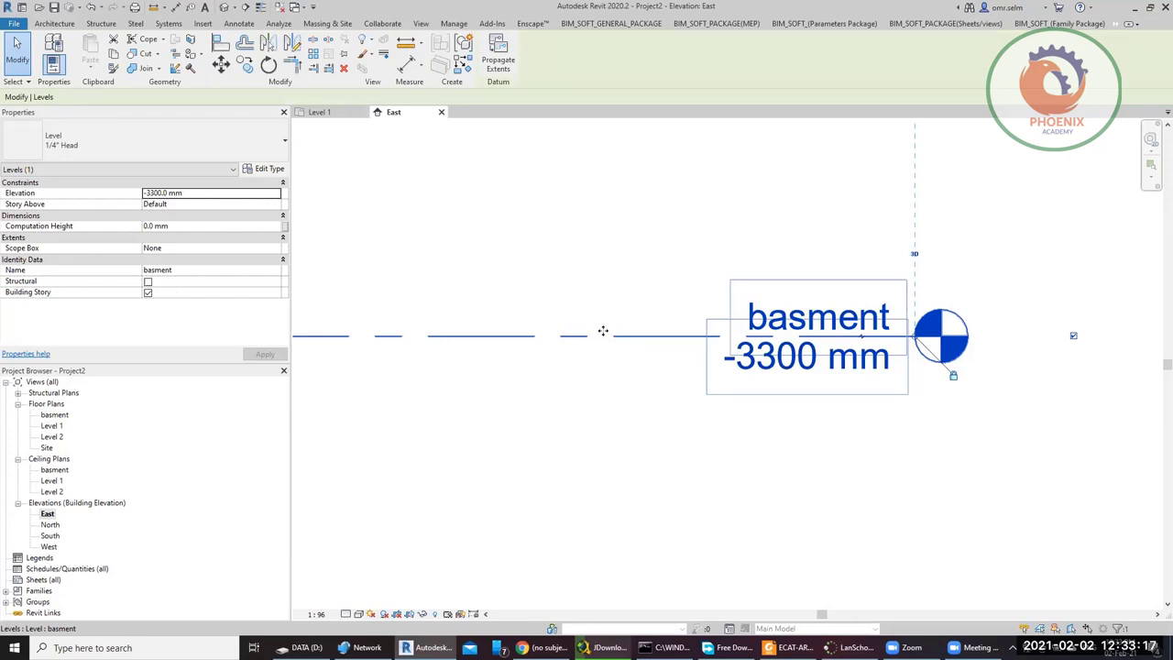
- Change the name of the lowest level to "basment 1", including its corresponding views
{"action": "double_click", "coordinate": [774, 322]}
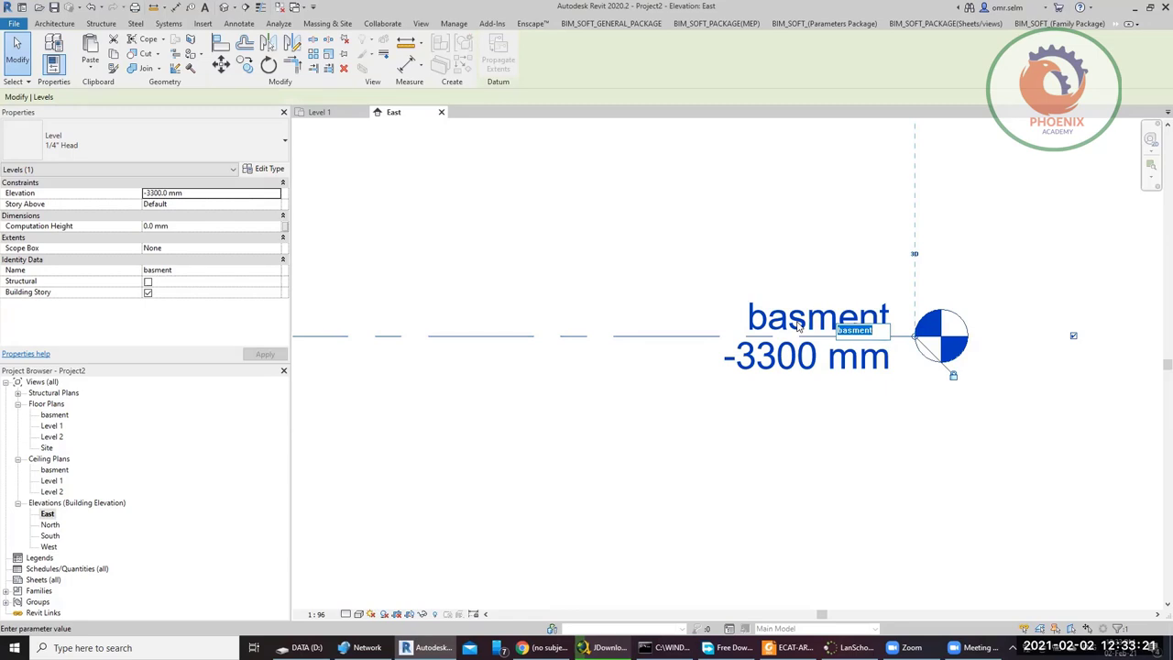
{"action": "type", "text": "basment 1"}
{"action": "key", "text": "Return"}
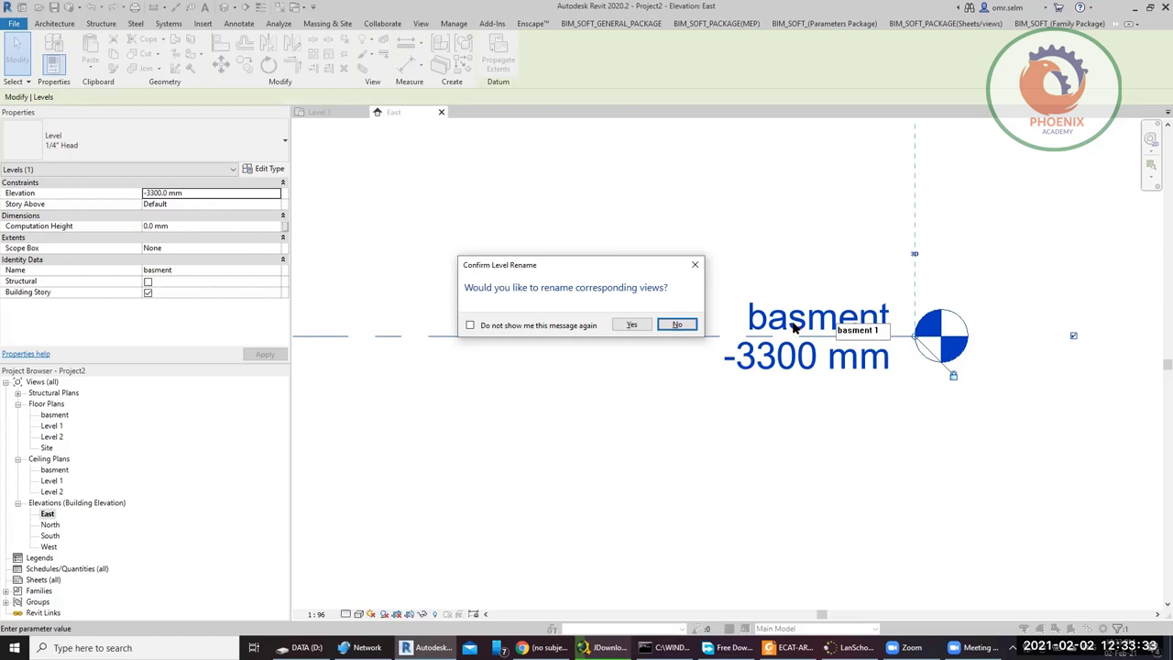
{"action": "left_click", "coordinate": [678, 324]}
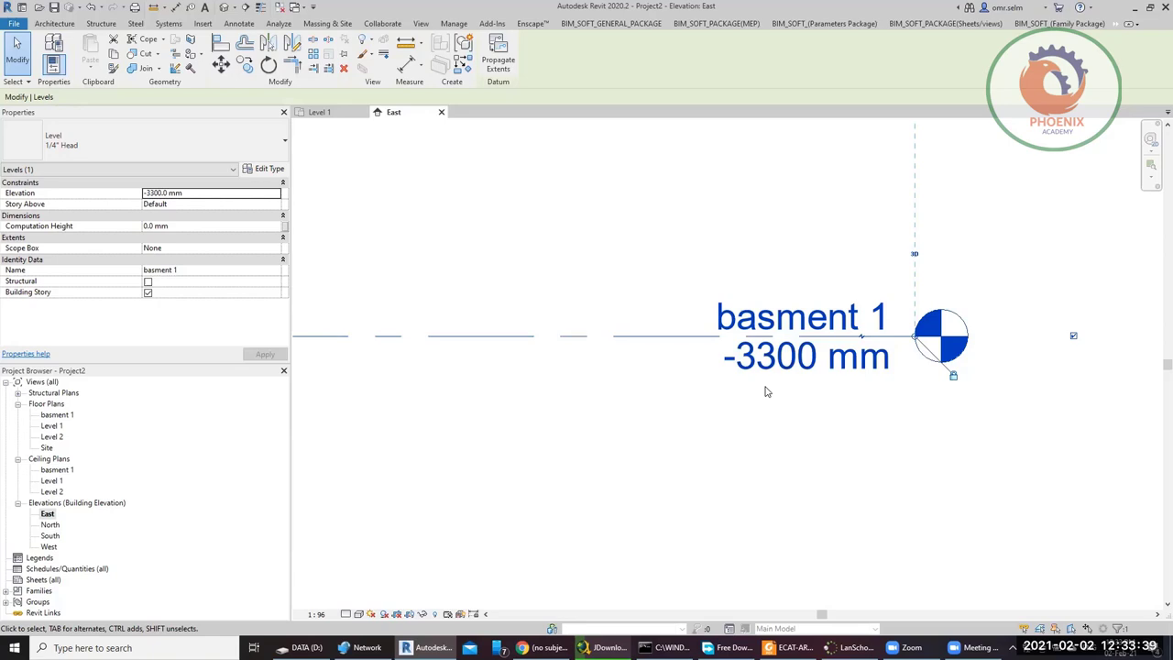
- Set the elevation of the basment 1 level to -5300 mm and deselect it
{"action": "left_click", "coordinate": [767, 376]}
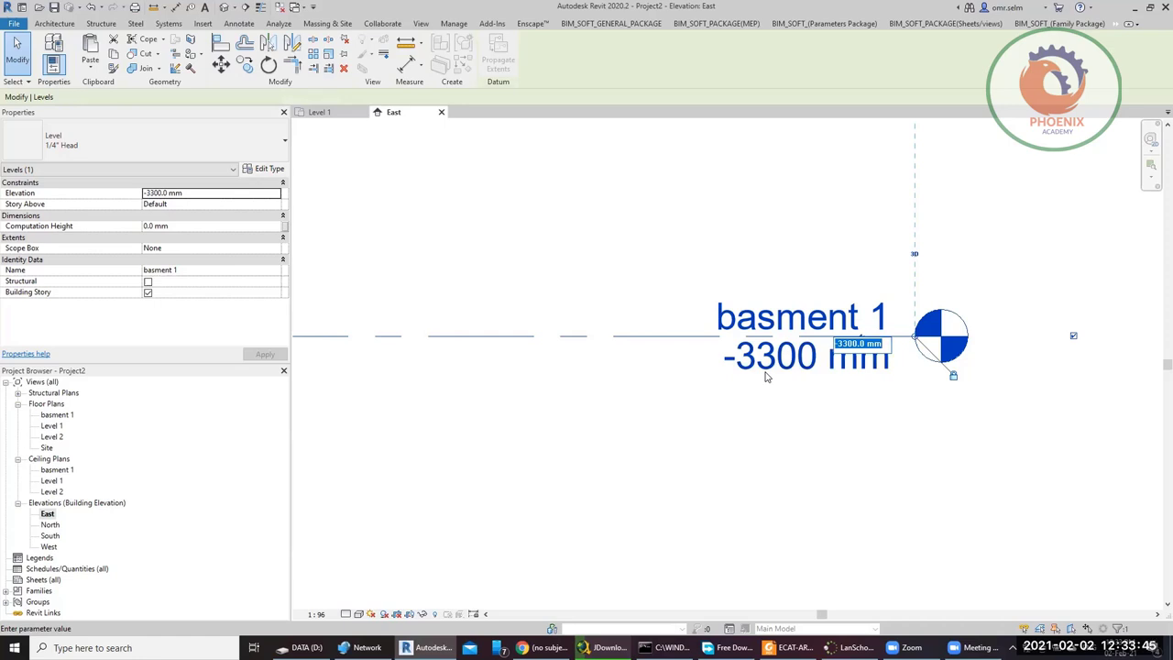
{"action": "left_click", "coordinate": [840, 345]}
{"action": "key", "text": "Delete"}
{"action": "type", "text": "5"}
{"action": "key", "text": "Return"}
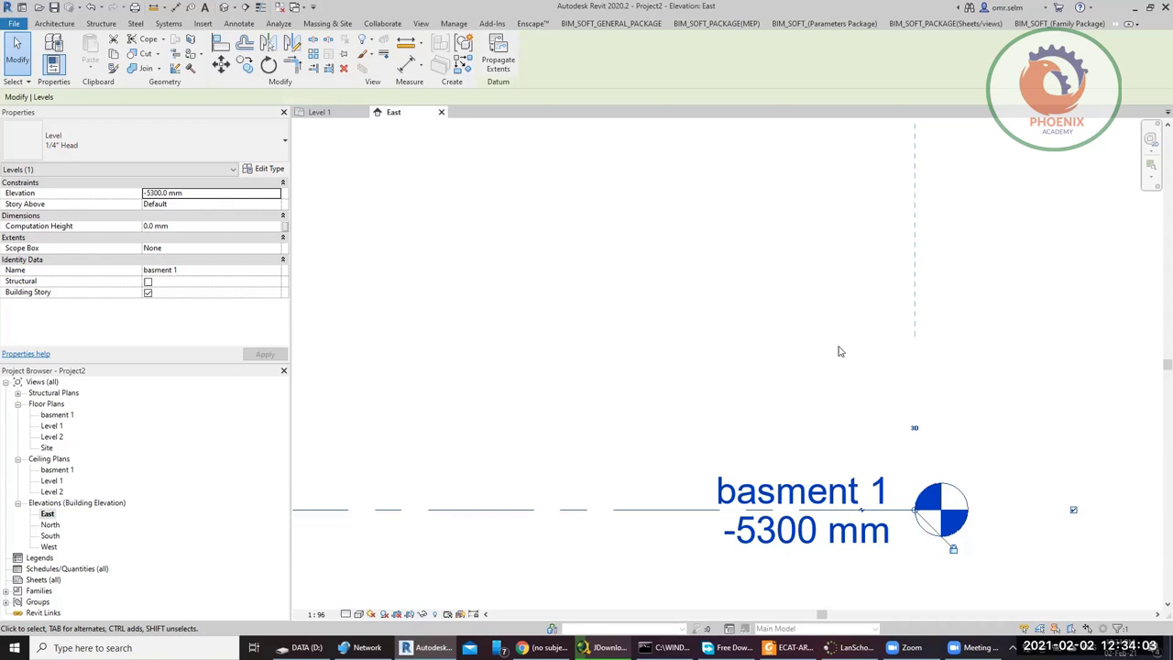
{"action": "scroll", "coordinate": [845, 355], "scroll_direction": "down", "scroll_amount": 5}
{"action": "left_click", "coordinate": [805, 361]}
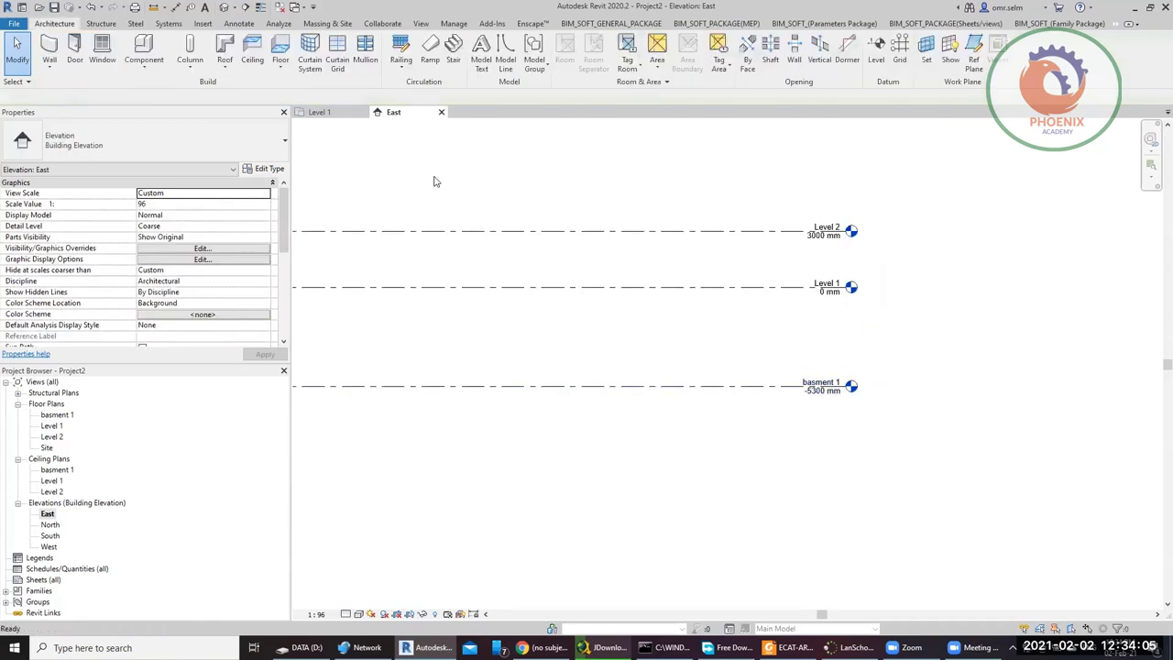
- Start the Level command and exclude Ceiling Plan from the plan view types, keeping Floor Plan and Structural Plan
{"action": "left_click", "coordinate": [876, 50]}
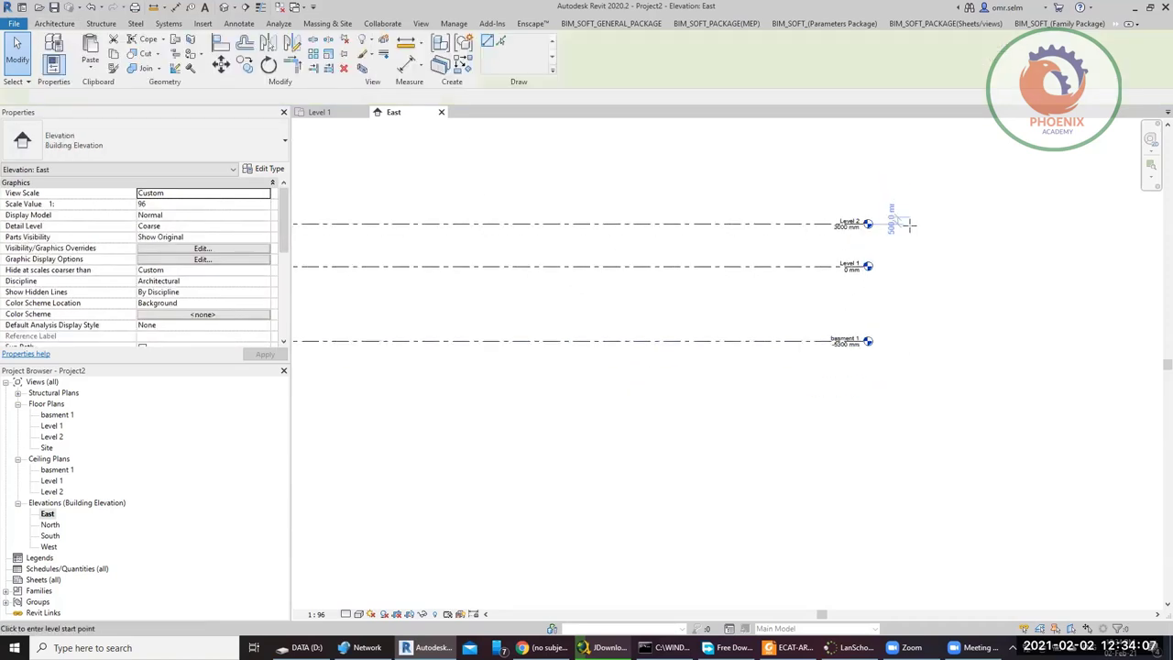
{"action": "scroll", "coordinate": [537, 248], "scroll_direction": "down", "scroll_amount": 2}
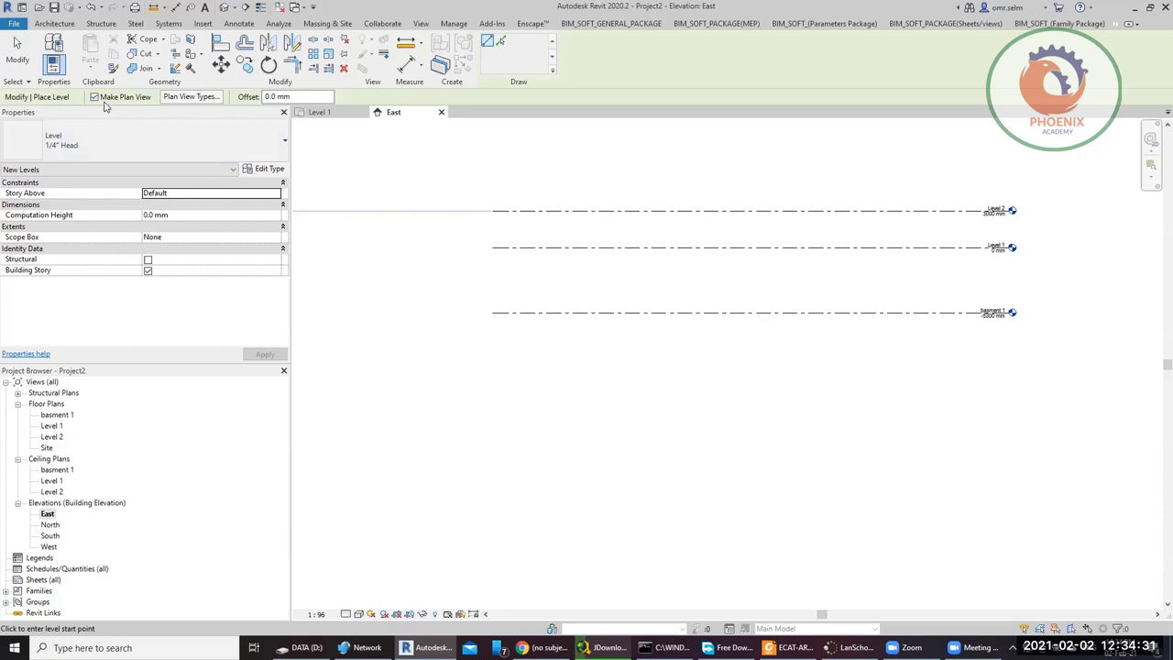
{"action": "left_click", "coordinate": [190, 97]}
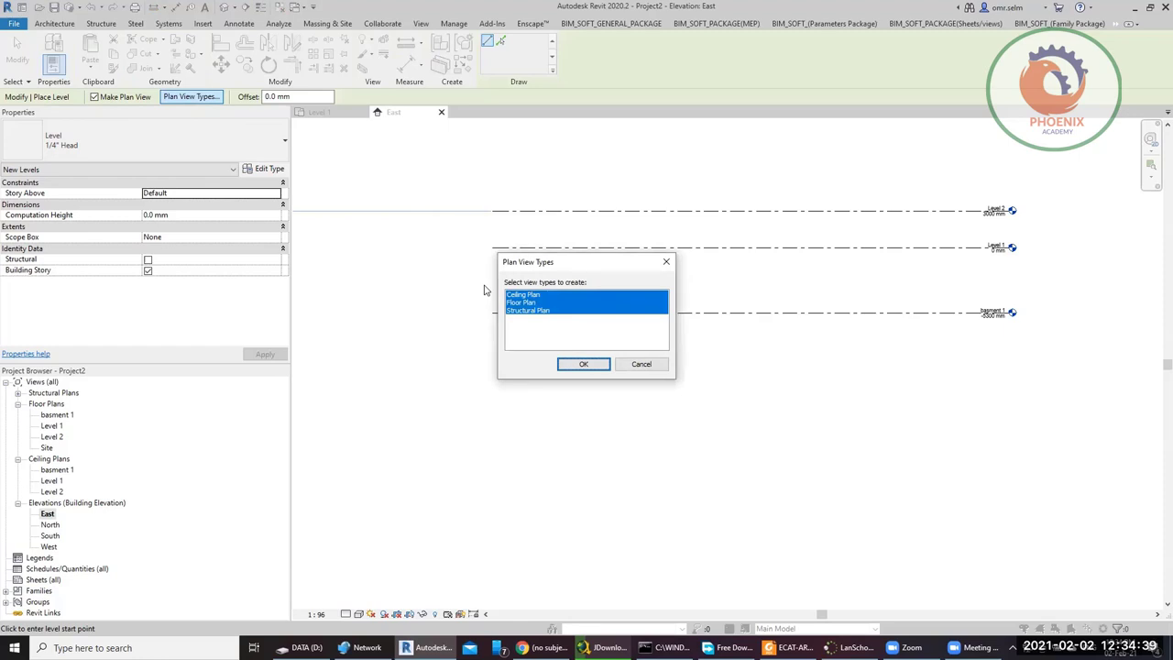
{"action": "left_click", "coordinate": [528, 294], "text": "ctrl"}
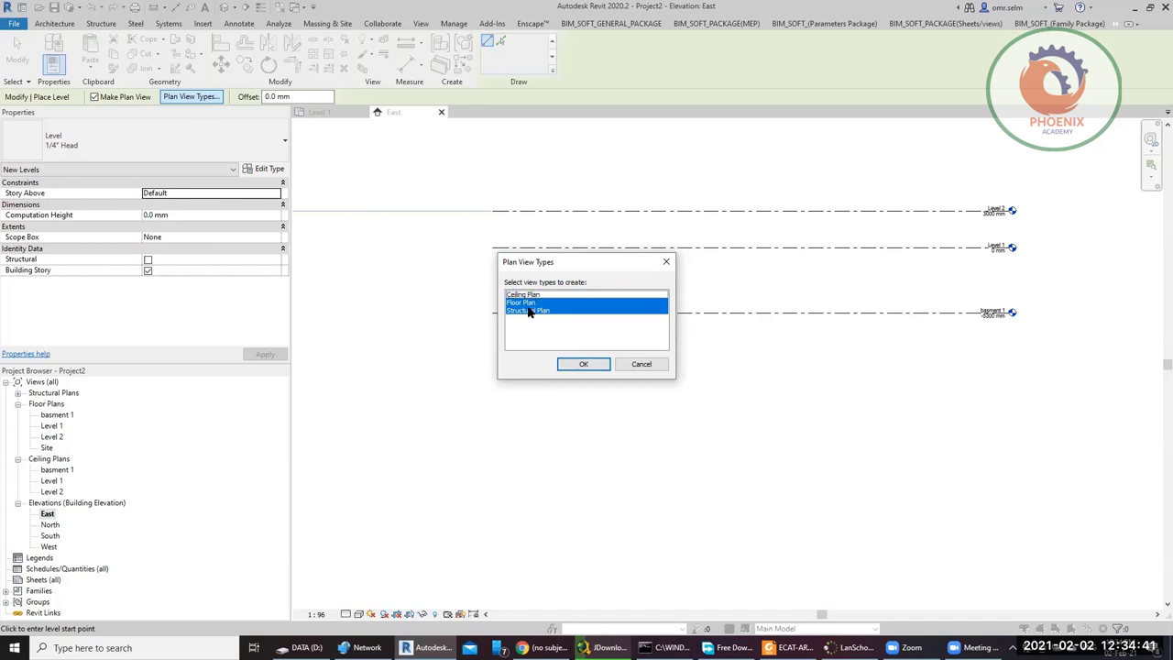
{"action": "left_click", "coordinate": [566, 363]}
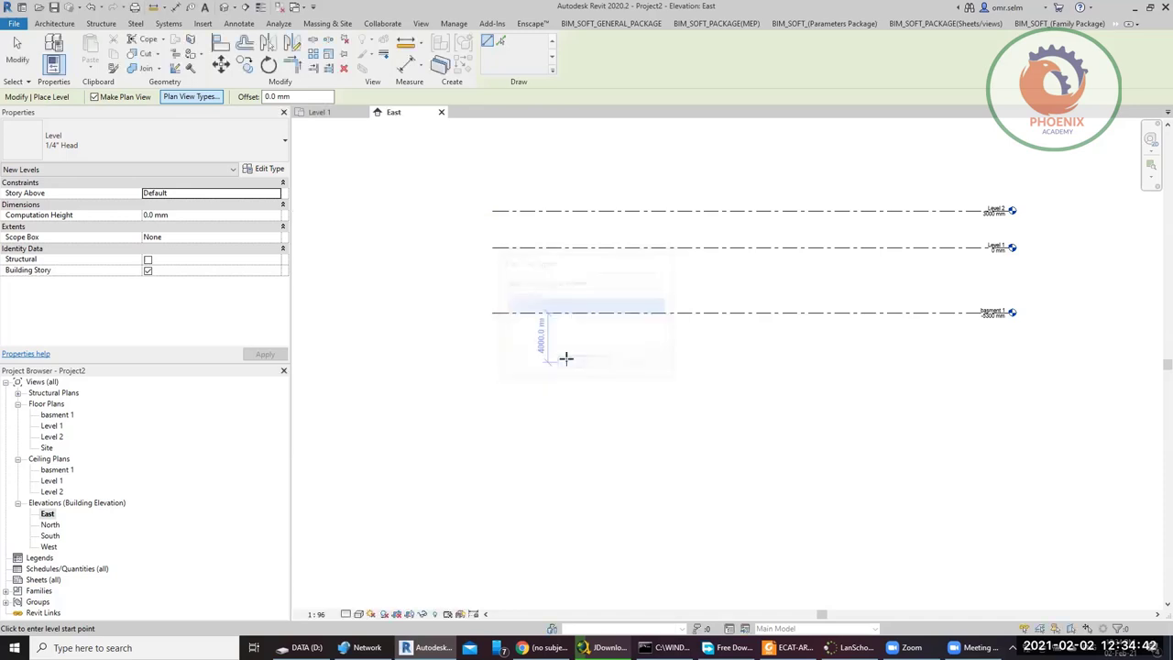
- Draw a level 4000 mm below basment 1, aligning both ends with the existing levels, and end the Level command
{"action": "left_click", "coordinate": [493, 358]}
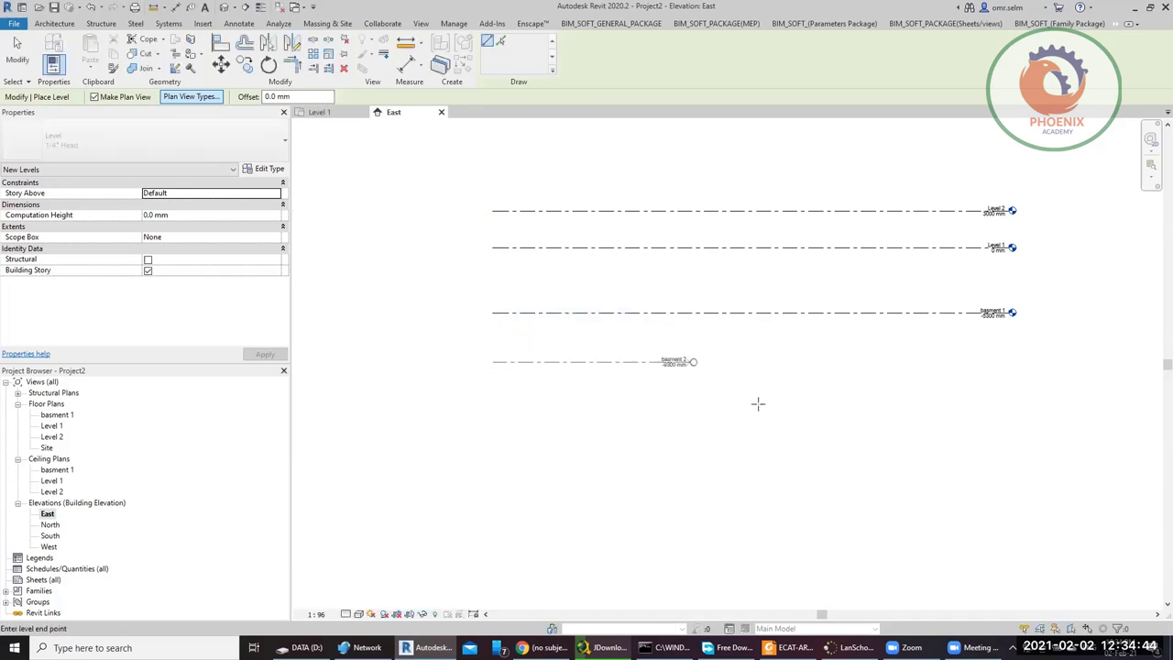
{"action": "left_click", "coordinate": [1007, 421]}
{"action": "key", "text": "Escape"}
{"action": "key", "text": "Escape"}
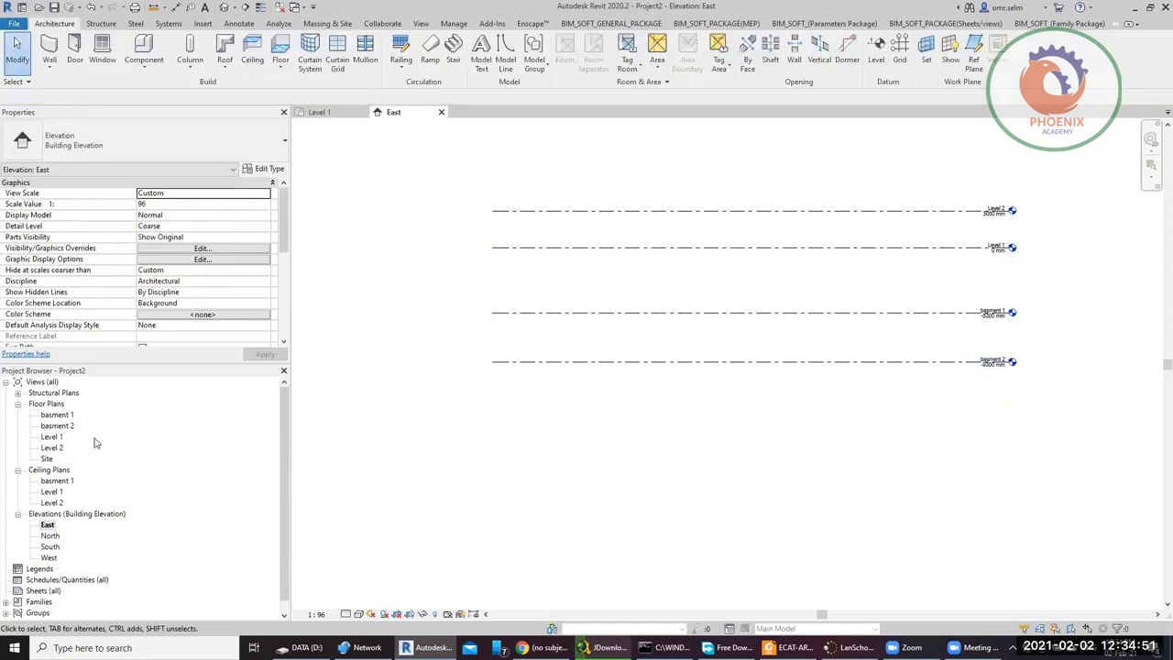
- Check which floor plan and structural plan views were created for the basment 2 level
{"action": "scroll", "coordinate": [1075, 361], "scroll_direction": "up", "scroll_amount": 3}
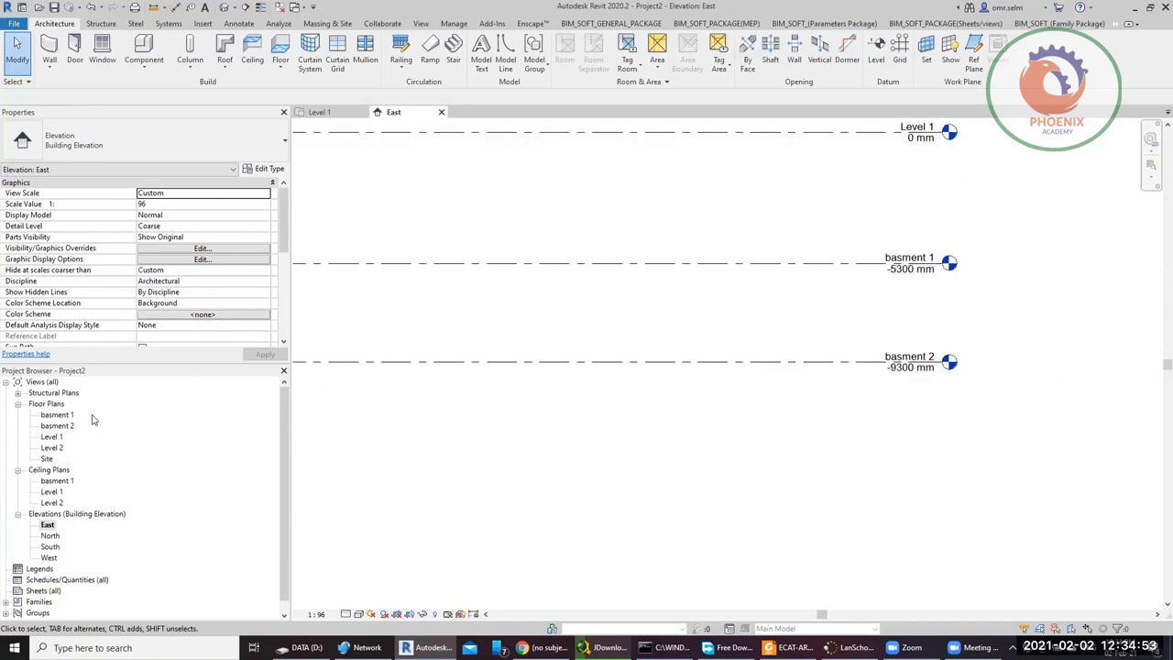
{"action": "left_click", "coordinate": [64, 428]}
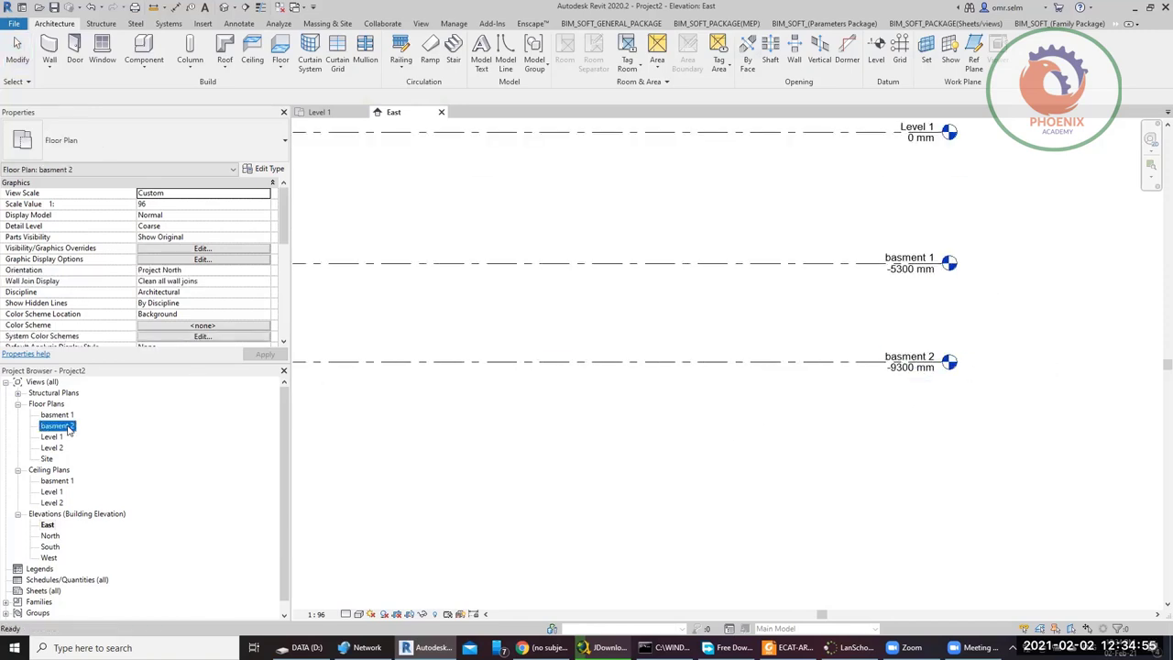
{"action": "double_click", "coordinate": [64, 394]}
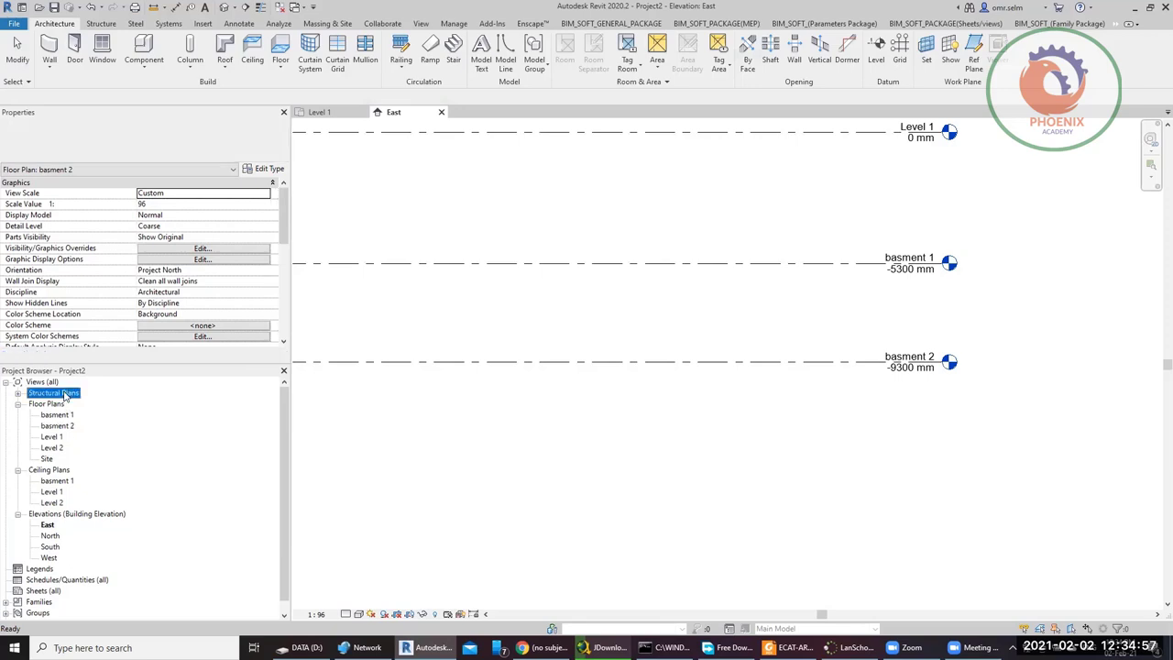
{"action": "left_click", "coordinate": [62, 416]}
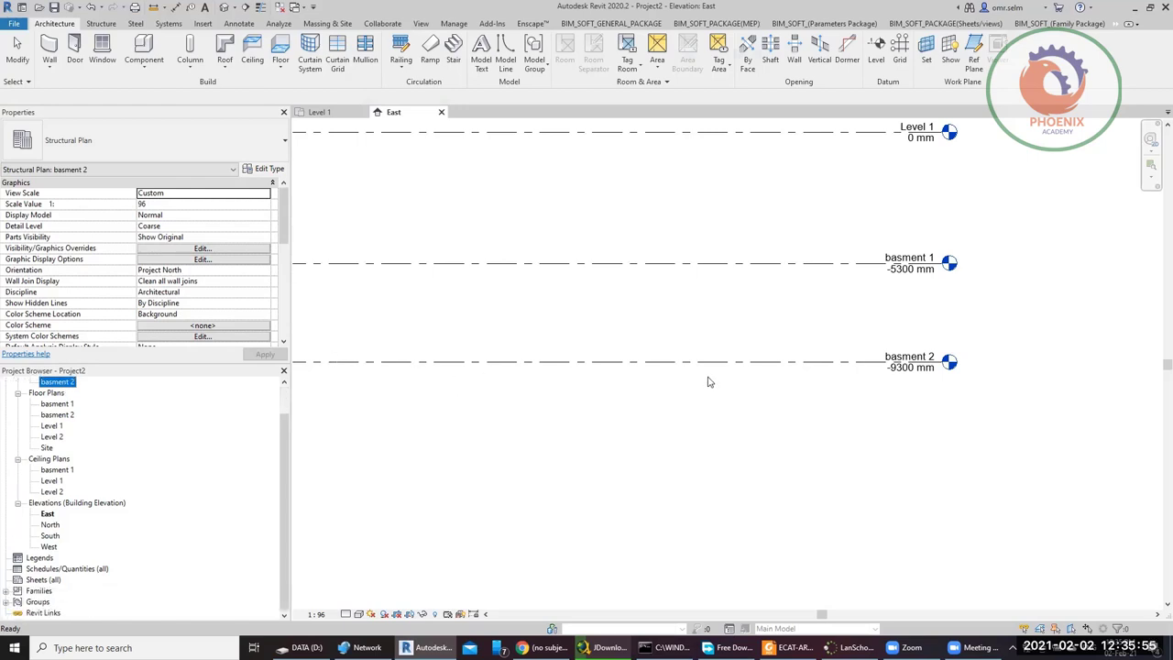
{"action": "left_click", "coordinate": [654, 392]}
- Draw a level about 3900 mm above Level 2, aligning both ends with the existing levels, and end the Level command
{"action": "scroll", "coordinate": [706, 376], "scroll_direction": "down", "scroll_amount": 4}
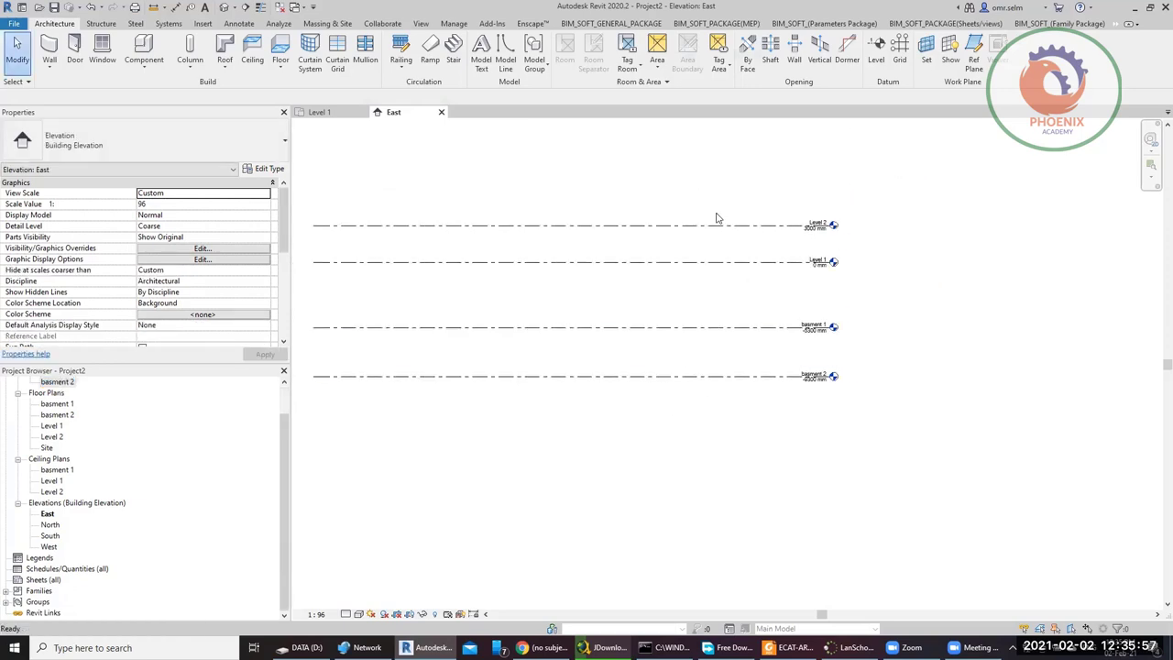
{"action": "scroll", "coordinate": [733, 211], "scroll_direction": "down", "scroll_amount": 1}
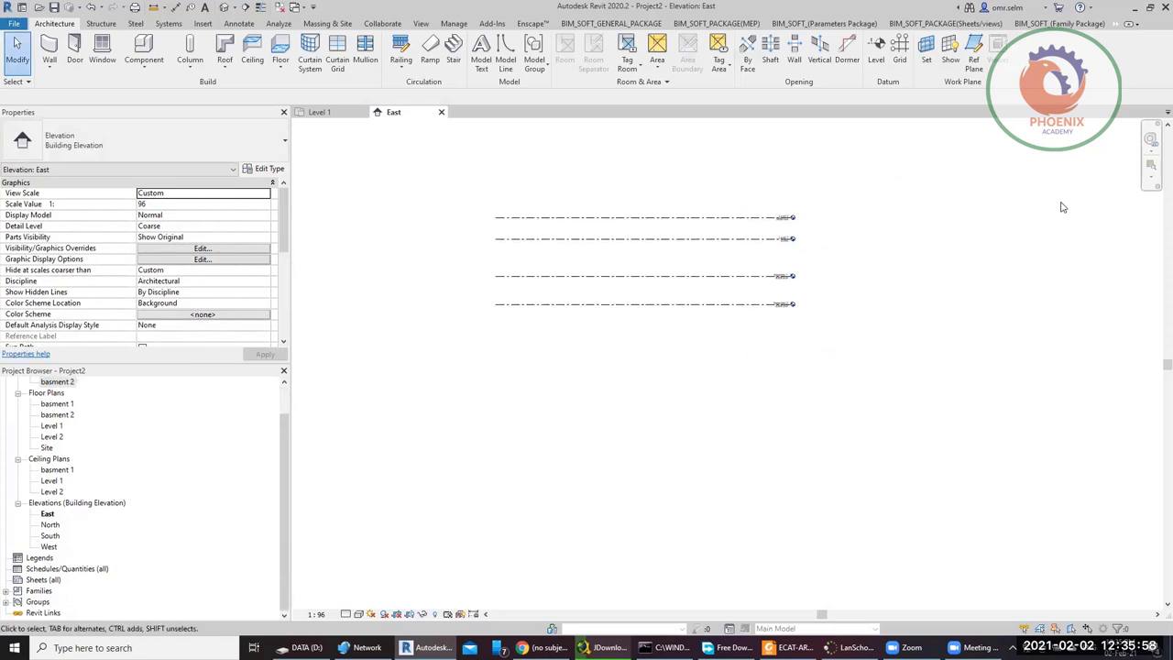
{"action": "left_click", "coordinate": [876, 57]}
{"action": "scroll", "coordinate": [571, 170], "scroll_direction": "up", "scroll_amount": 3}
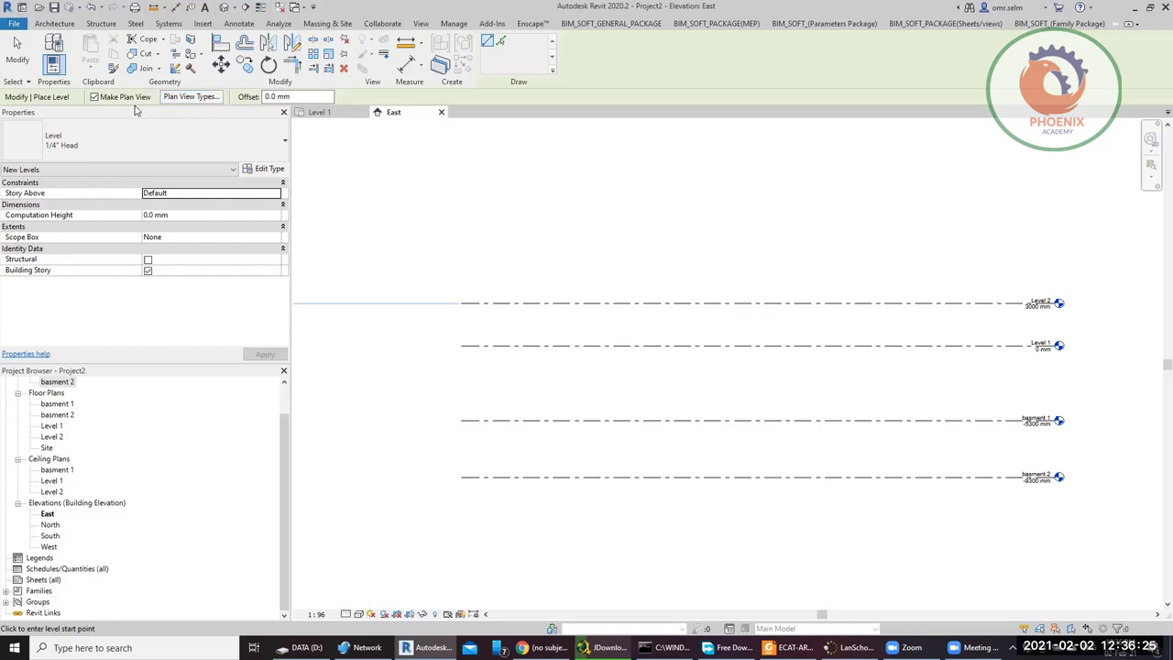
{"action": "left_click", "coordinate": [461, 248]}
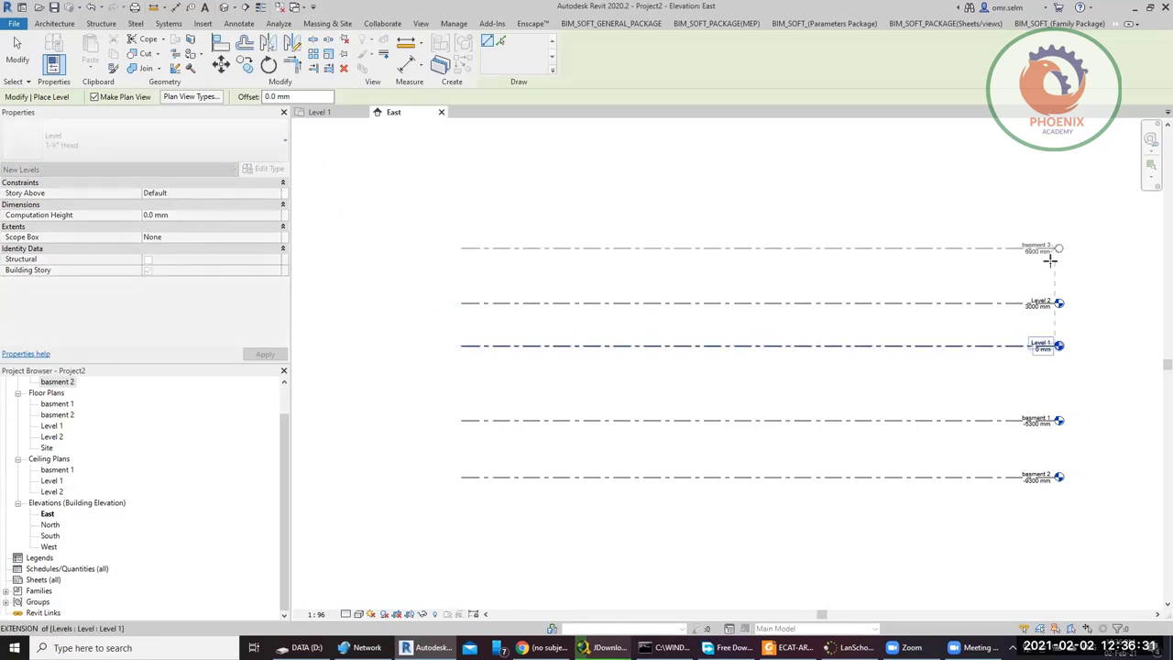
{"action": "left_click", "coordinate": [1055, 258]}
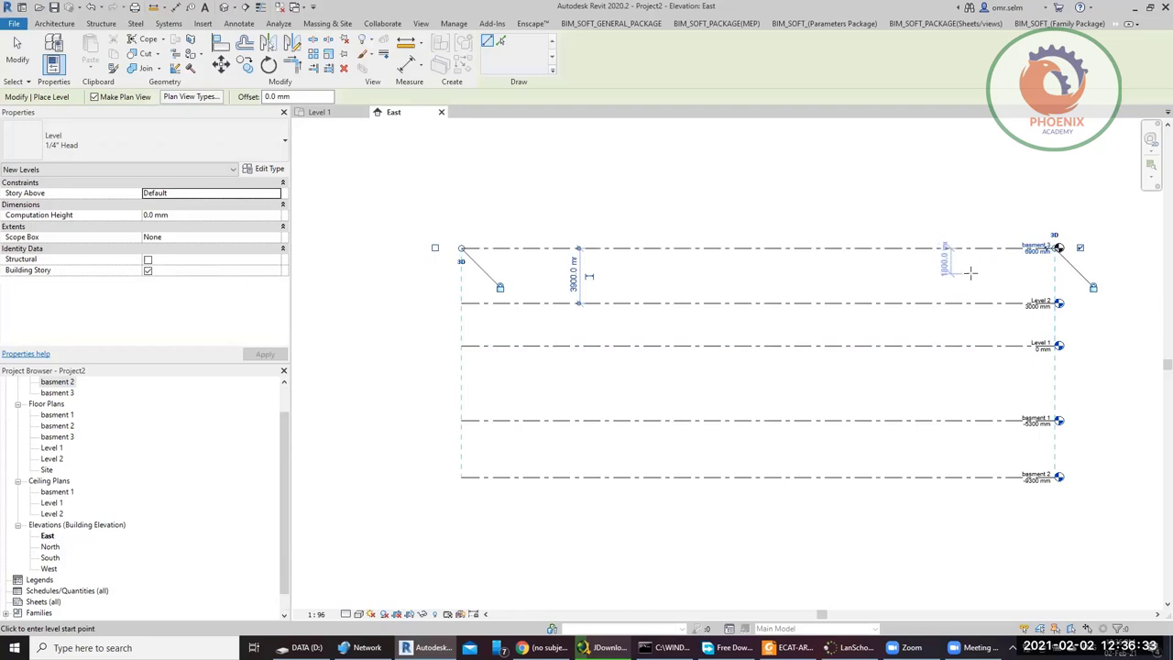
{"action": "key", "text": "Escape"}
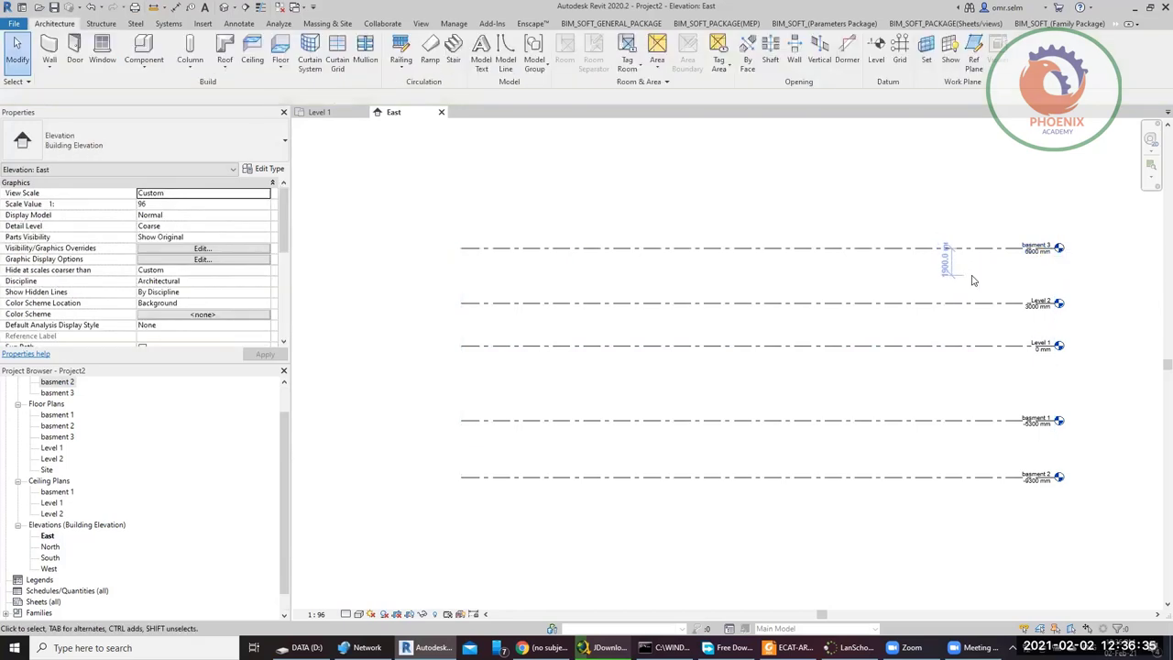
- Try to rename the level above Level 2 as "level 3"
{"action": "scroll", "coordinate": [973, 281], "scroll_direction": "up", "scroll_amount": 3}
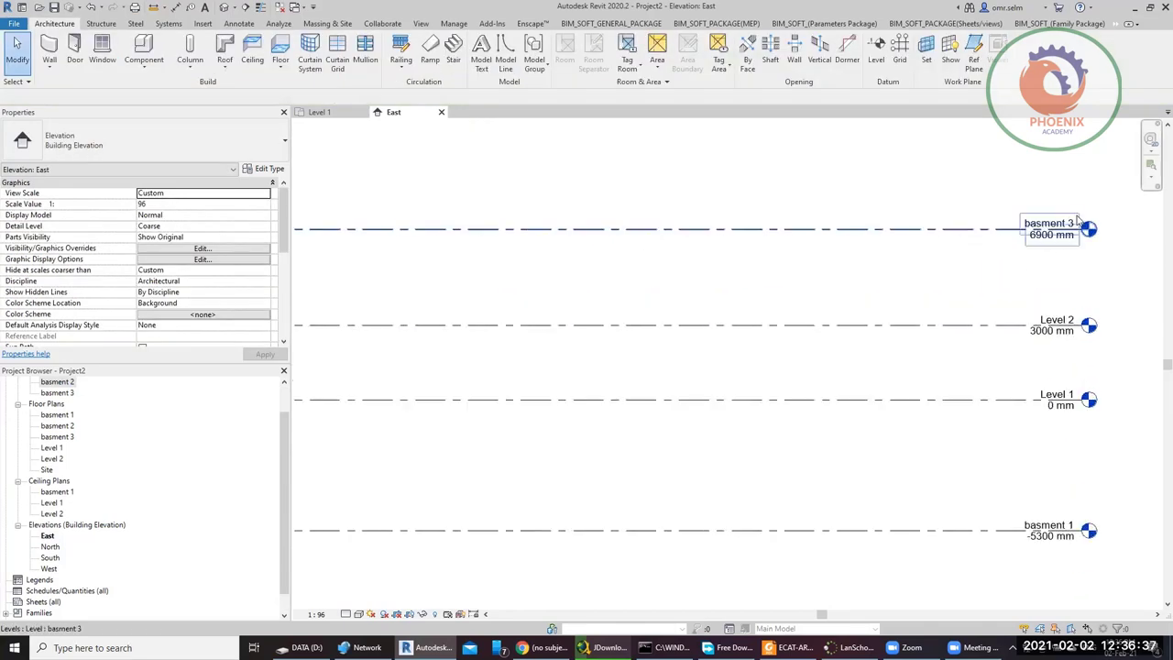
{"action": "double_click", "coordinate": [1046, 223]}
{"action": "type", "text": "le"}
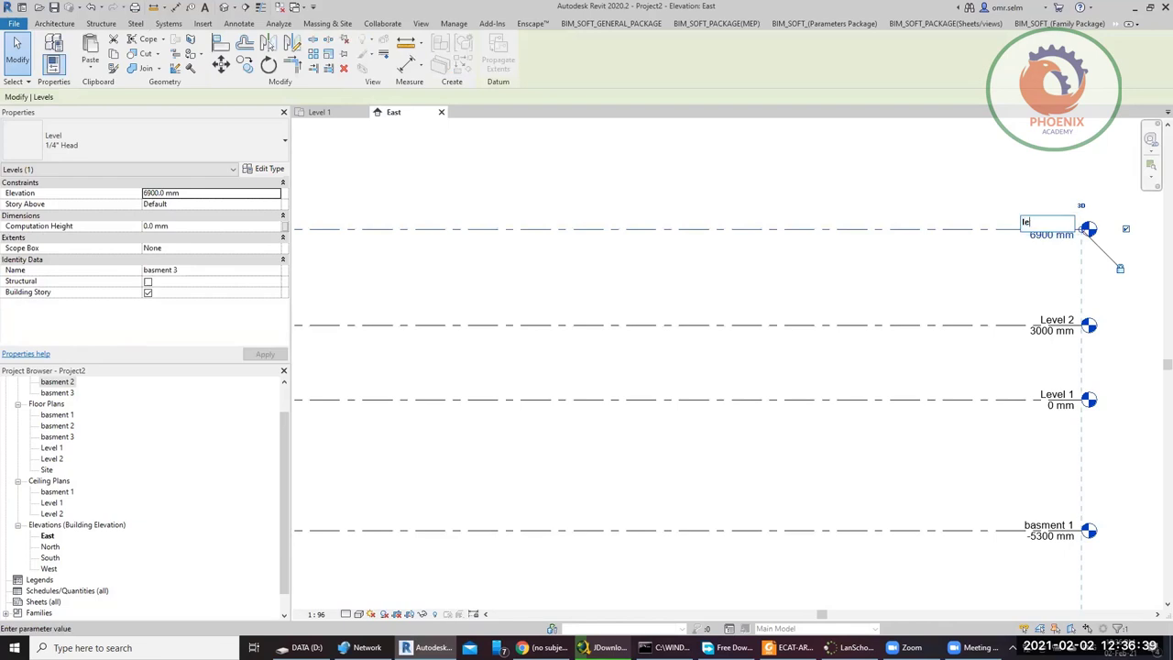
{"action": "type", "text": "vel 3"}
{"action": "key", "text": "Return"}
{"action": "key", "text": "Return"}
- Change the name of the topmost level to "lev 3" and deselect it
{"action": "left_click", "coordinate": [1045, 223]}
{"action": "left_click_drag", "start_coordinate": [1043, 222], "coordinate": [1019, 224]}
{"action": "type", "text": "lev"}
{"action": "key", "text": "Return"}
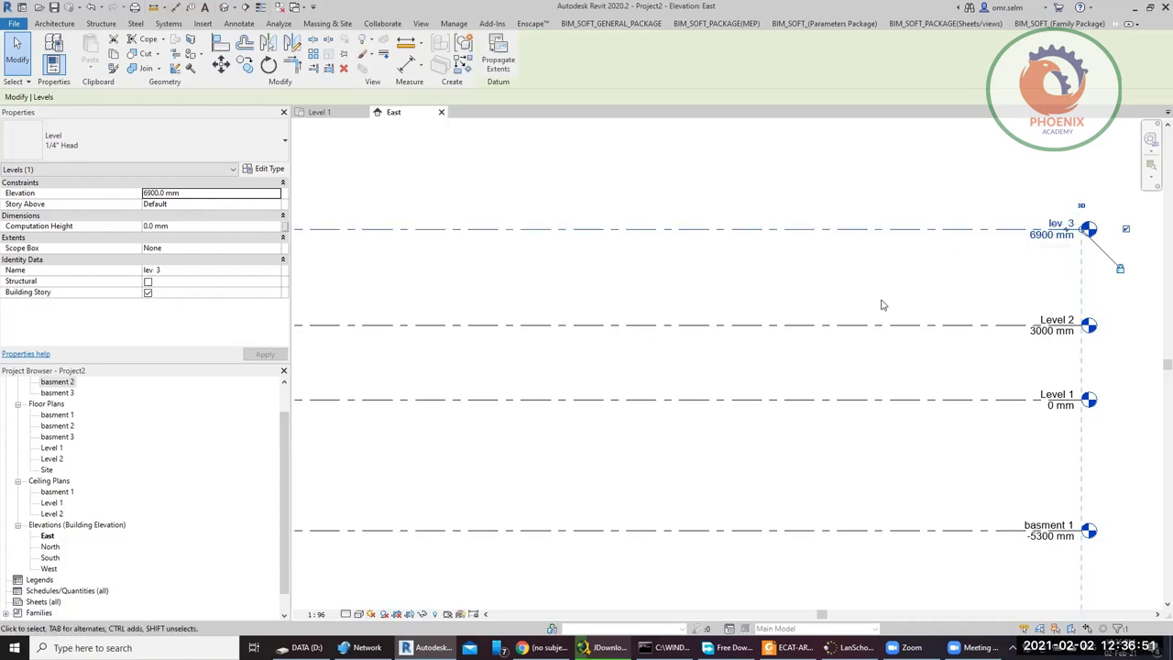
{"action": "left_click", "coordinate": [947, 205]}
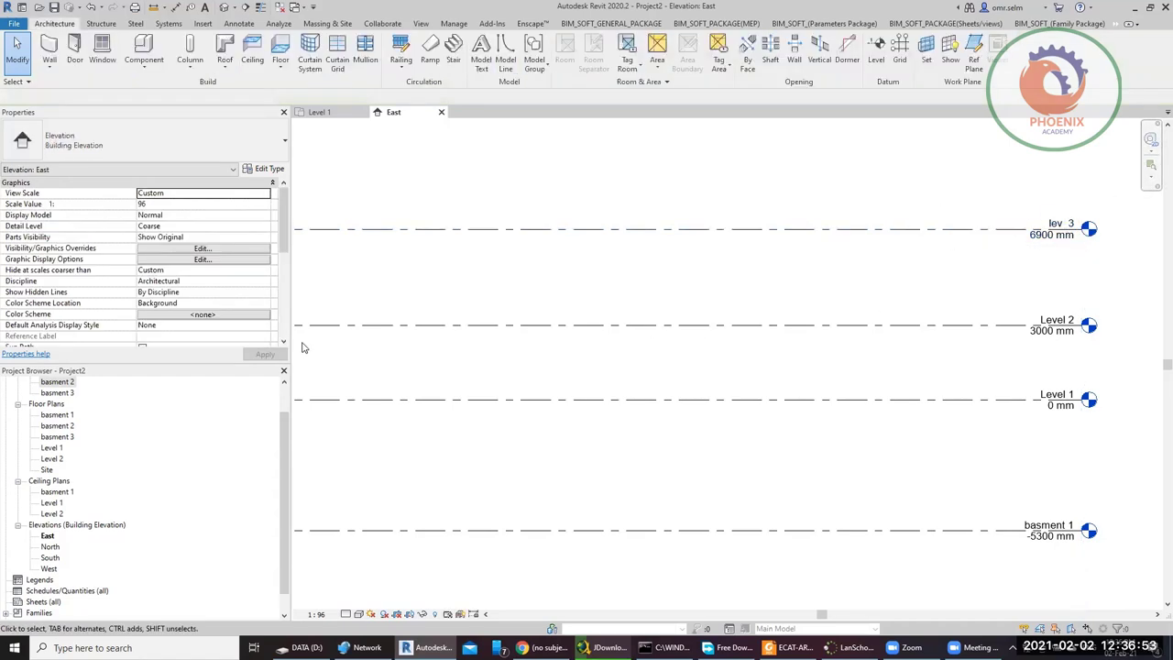
- Rename the basment 3 floor plan view as "level 3"
{"action": "scroll", "coordinate": [605, 238], "scroll_direction": "down", "scroll_amount": 2}
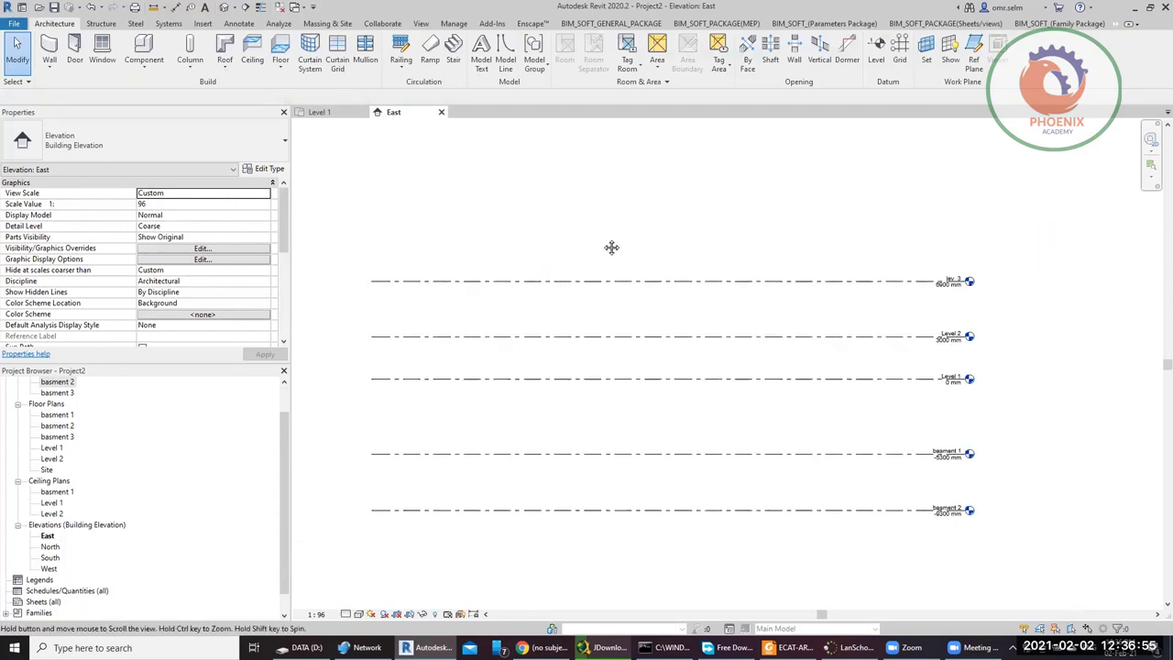
{"action": "left_click", "coordinate": [58, 437]}
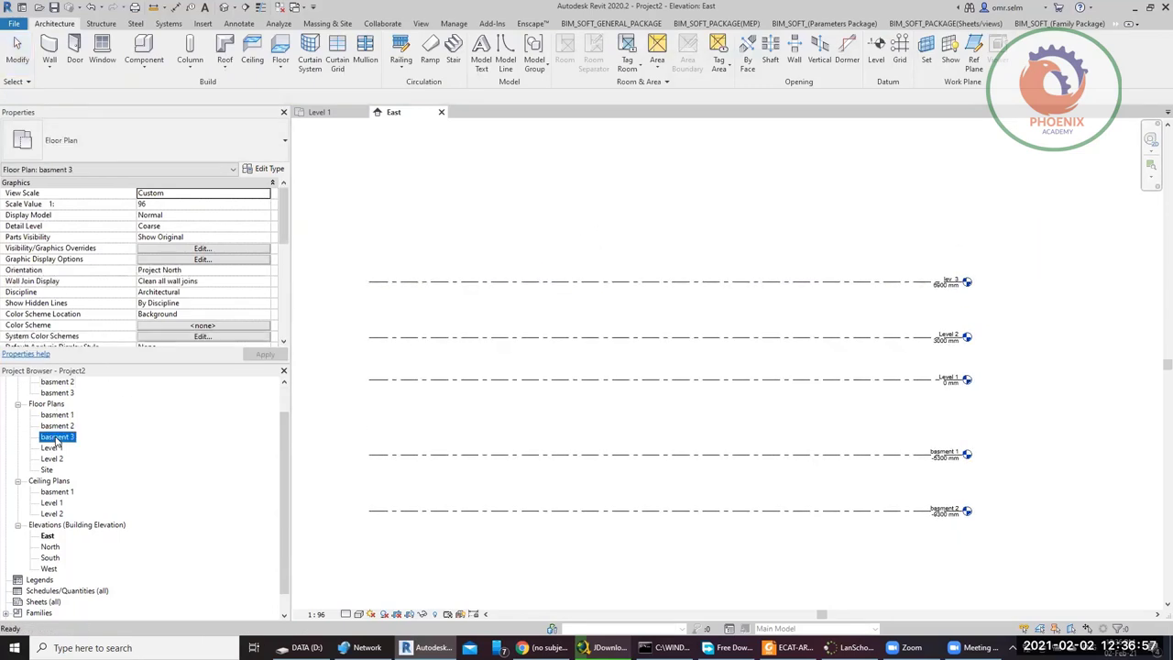
{"action": "right_click", "coordinate": [60, 439]}
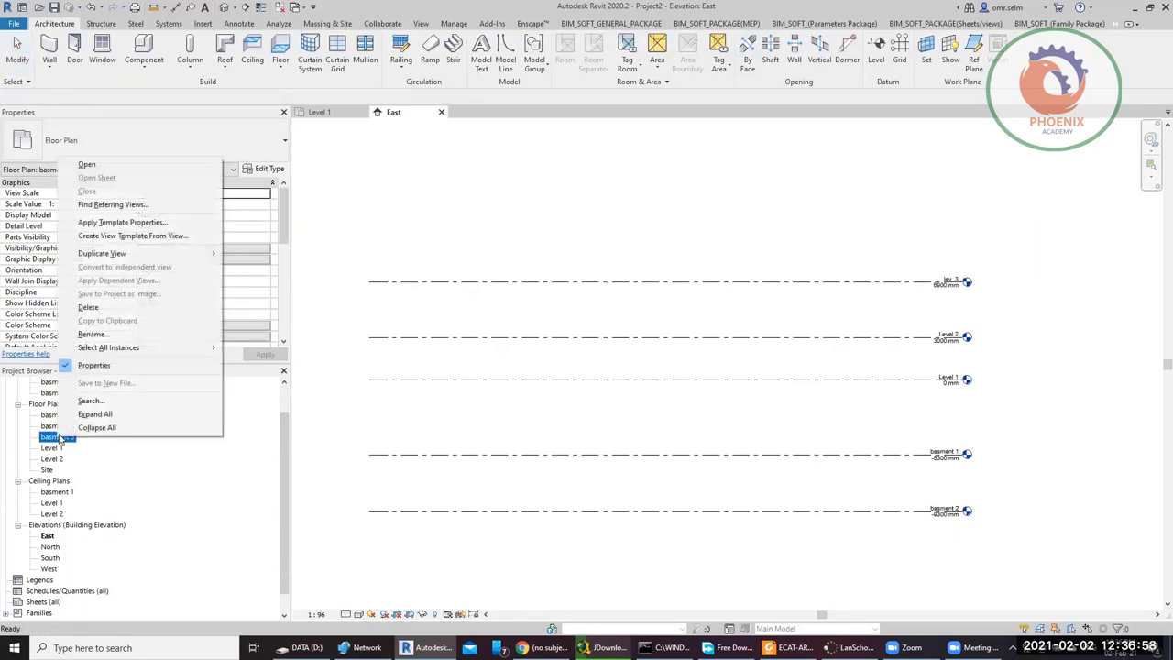
{"action": "left_click", "coordinate": [119, 334]}
{"action": "type", "text": "level 3"}
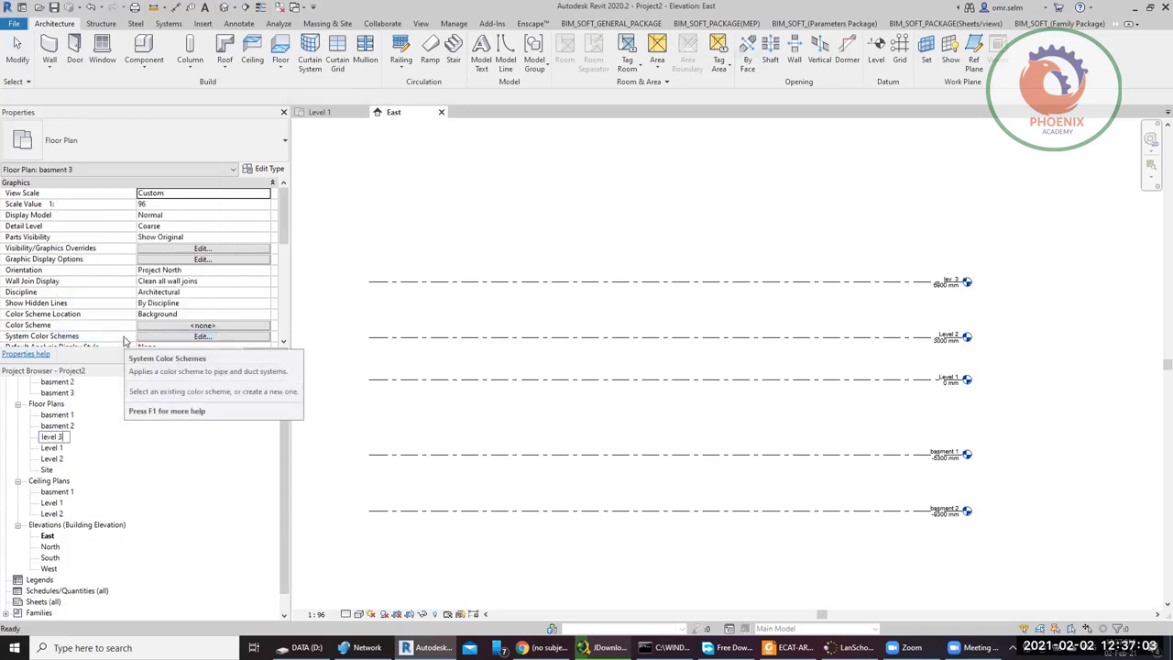
{"action": "left_click", "coordinate": [338, 354]}
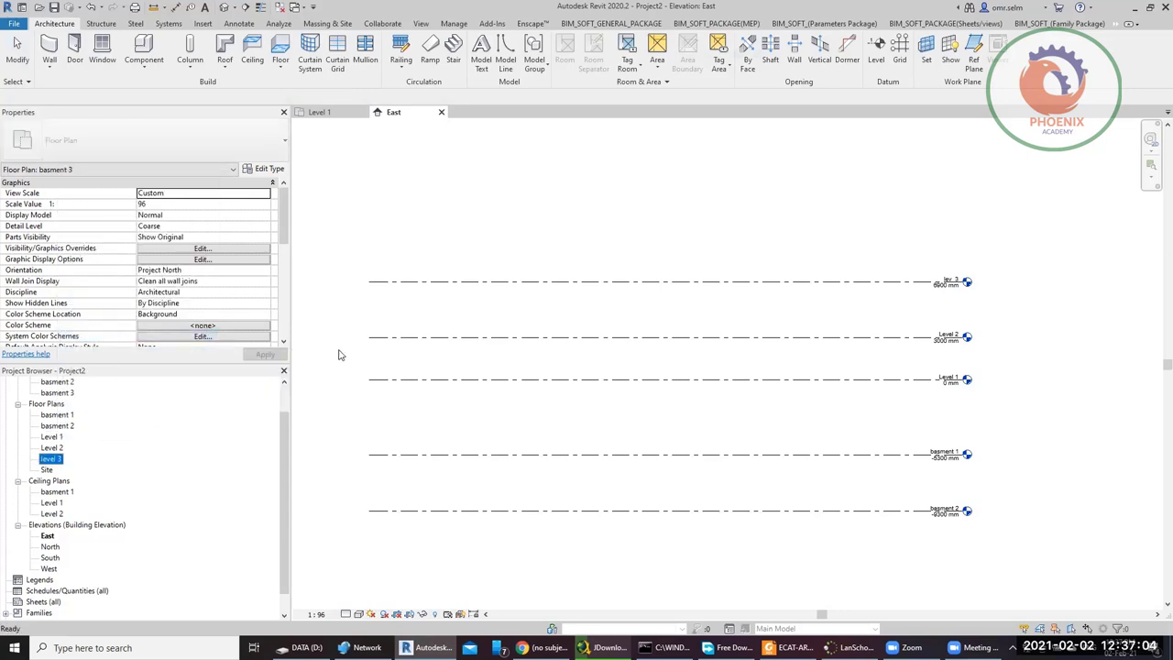
{"action": "left_click", "coordinate": [767, 214]}
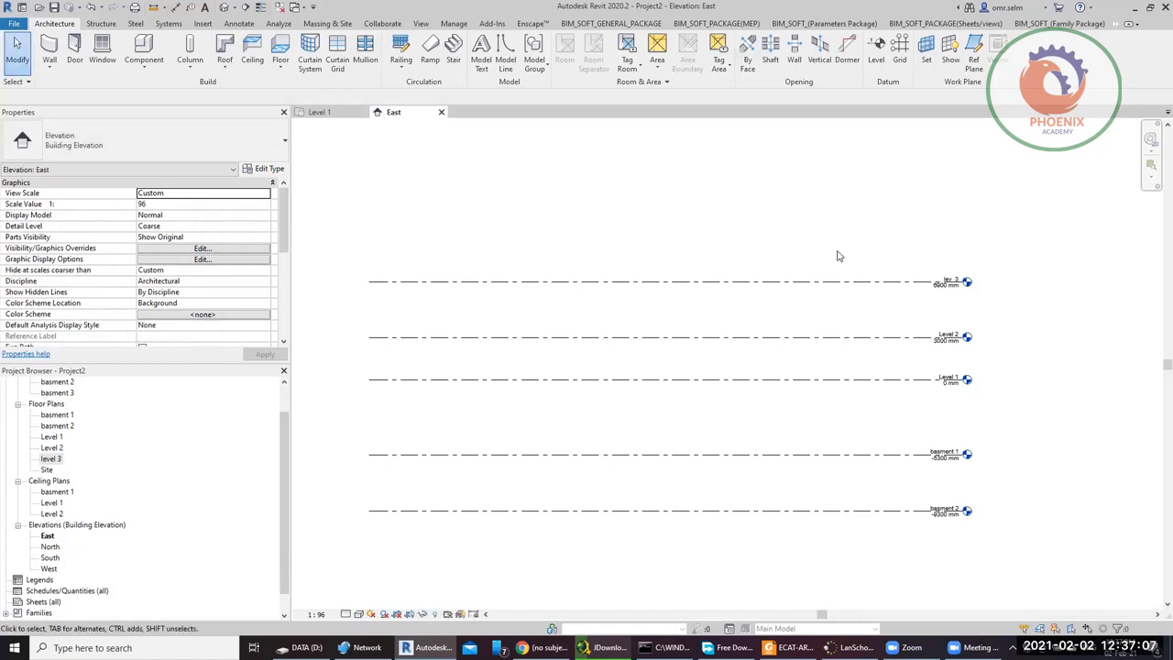
- Set the elevation of the topmost level to 6000 mm and deselect it
{"action": "middle_click_drag", "start_coordinate": [837, 254], "coordinate": [742, 291]}
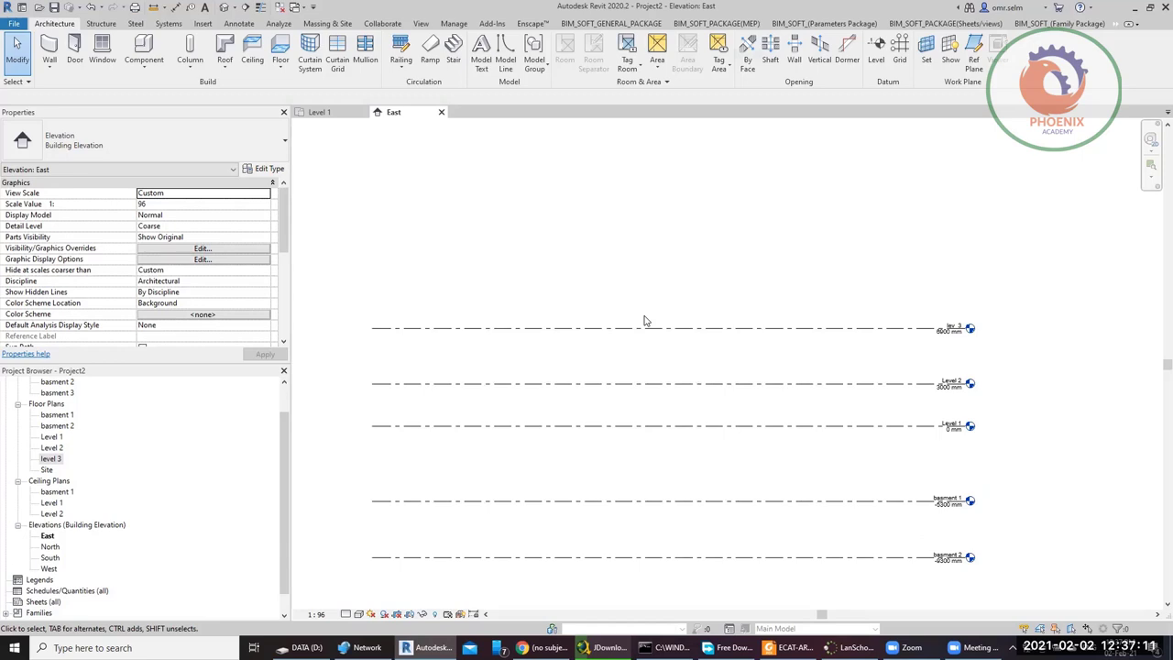
{"action": "left_click", "coordinate": [730, 328]}
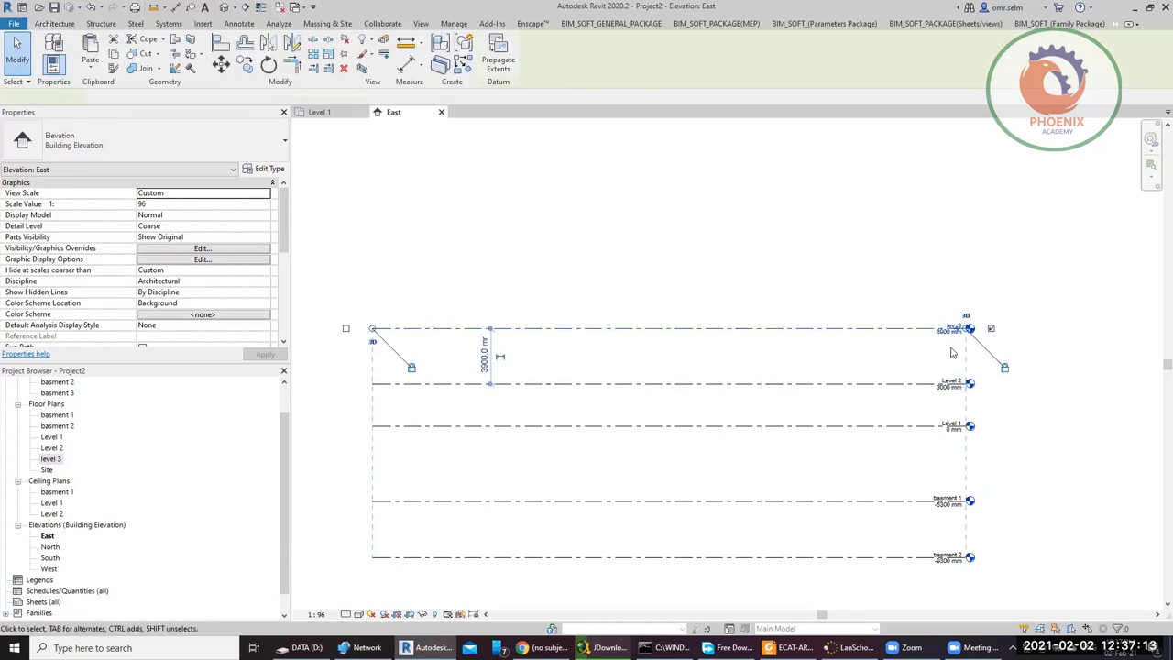
{"action": "scroll", "coordinate": [948, 320], "scroll_direction": "up", "scroll_amount": 5}
{"action": "left_click", "coordinate": [948, 316]}
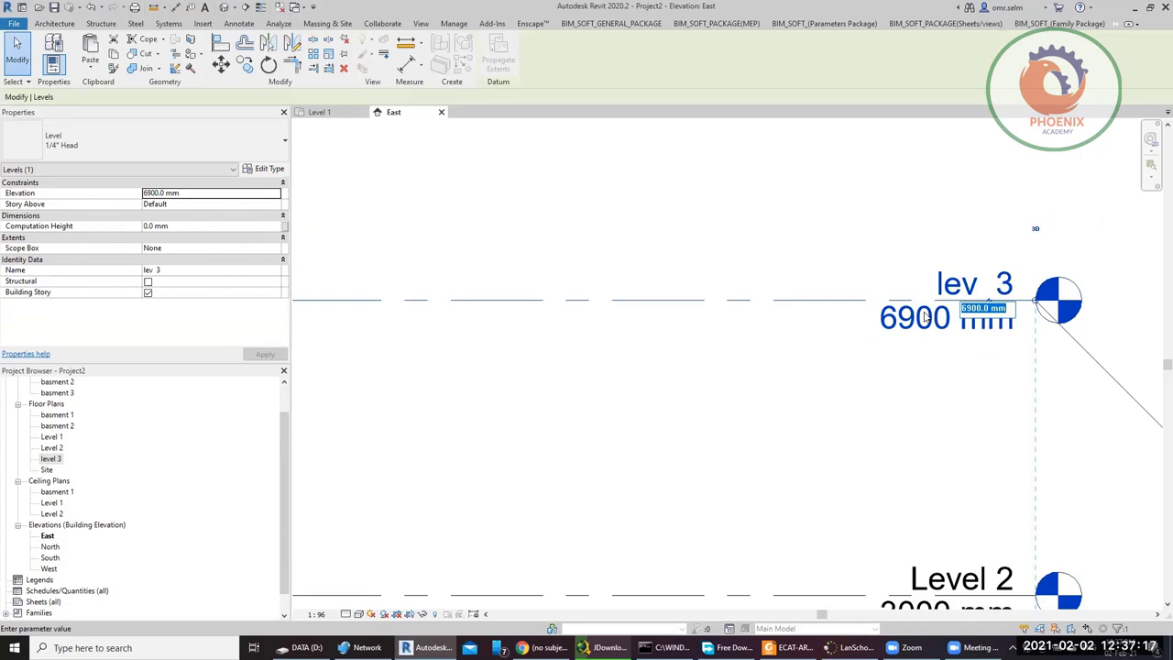
{"action": "type", "text": "6000"}
{"action": "key", "text": "Return"}
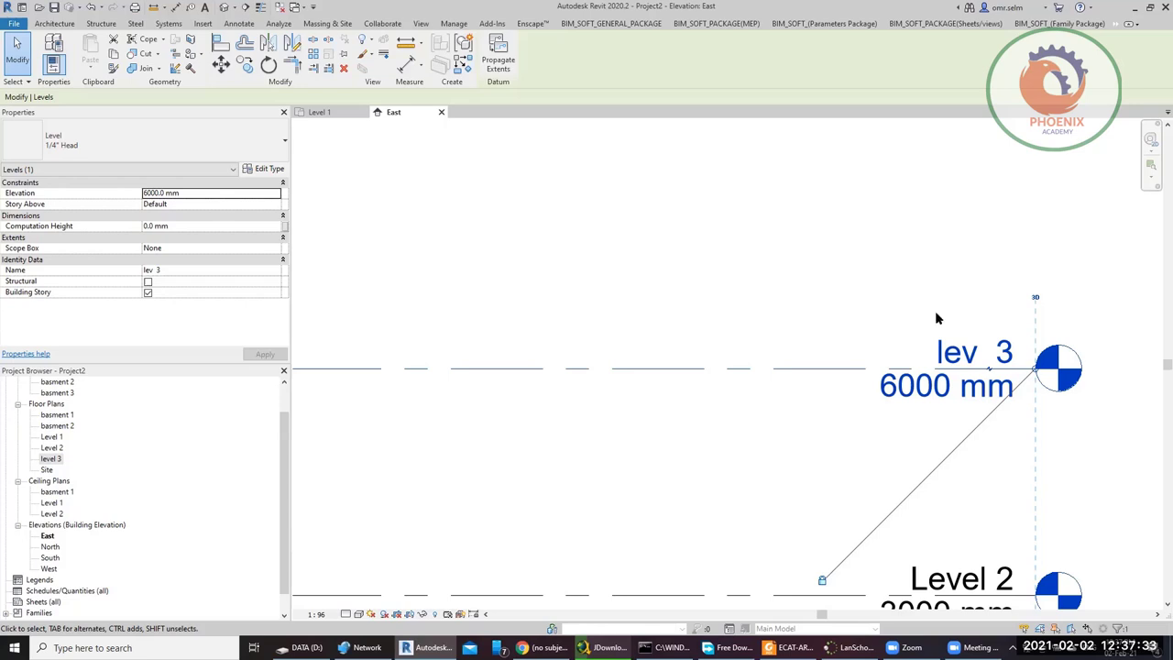
{"action": "left_click", "coordinate": [811, 306]}
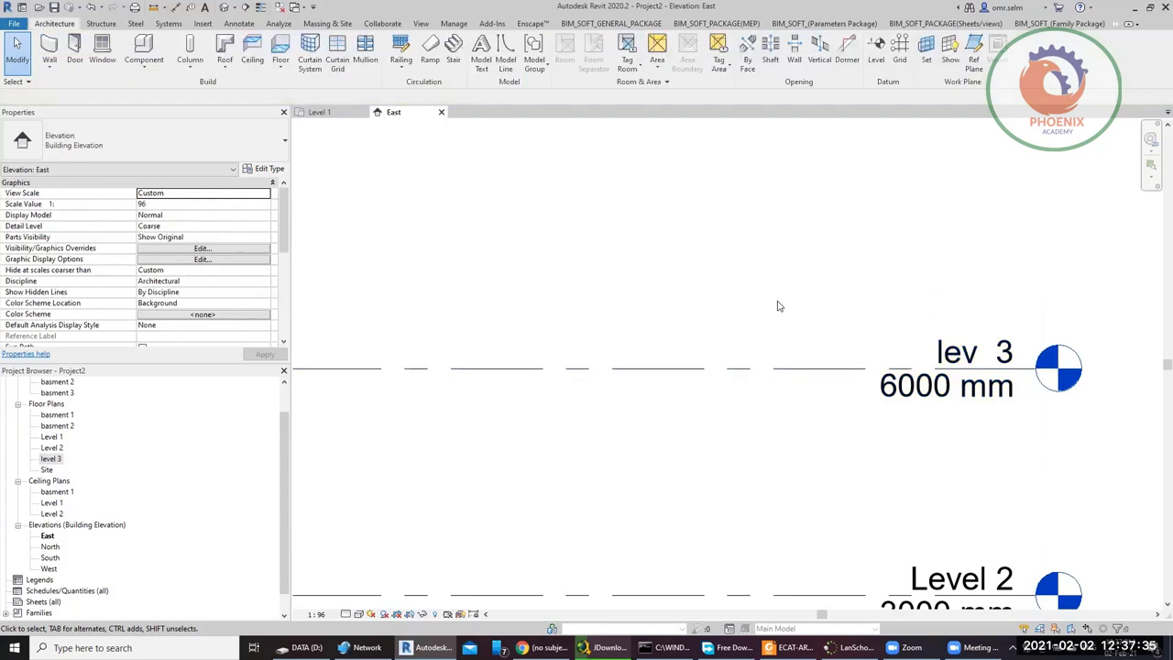
- Show the level head bubble at the left end of the lev 3 level line and deselect the level
{"action": "scroll", "coordinate": [778, 306], "scroll_direction": "down", "scroll_amount": 5}
{"action": "scroll", "coordinate": [642, 351], "scroll_direction": "down", "scroll_amount": 3}
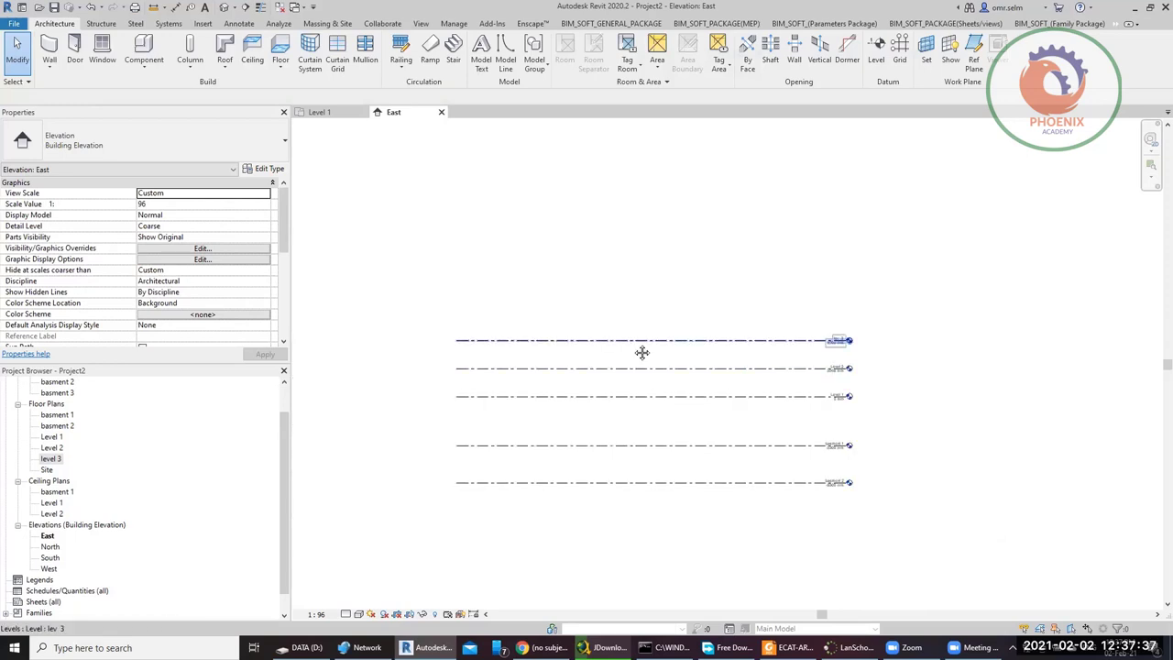
{"action": "left_click", "coordinate": [714, 325]}
{"action": "scroll", "coordinate": [714, 327], "scroll_direction": "up", "scroll_amount": 2}
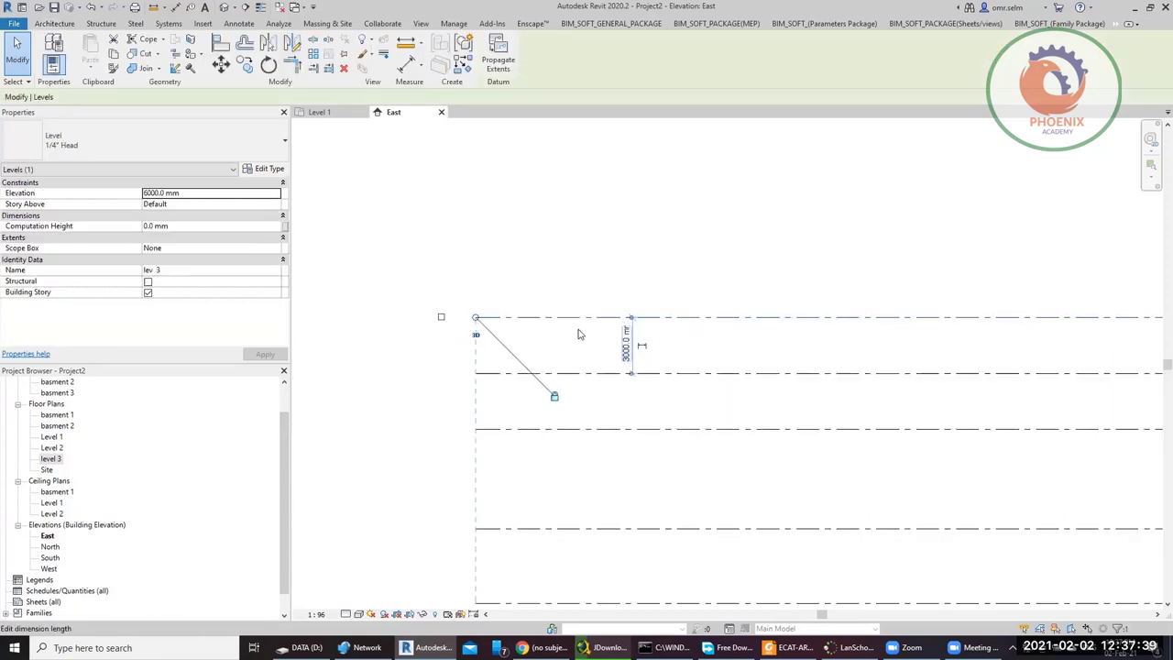
{"action": "left_click", "coordinate": [441, 319]}
{"action": "left_click", "coordinate": [441, 319]}
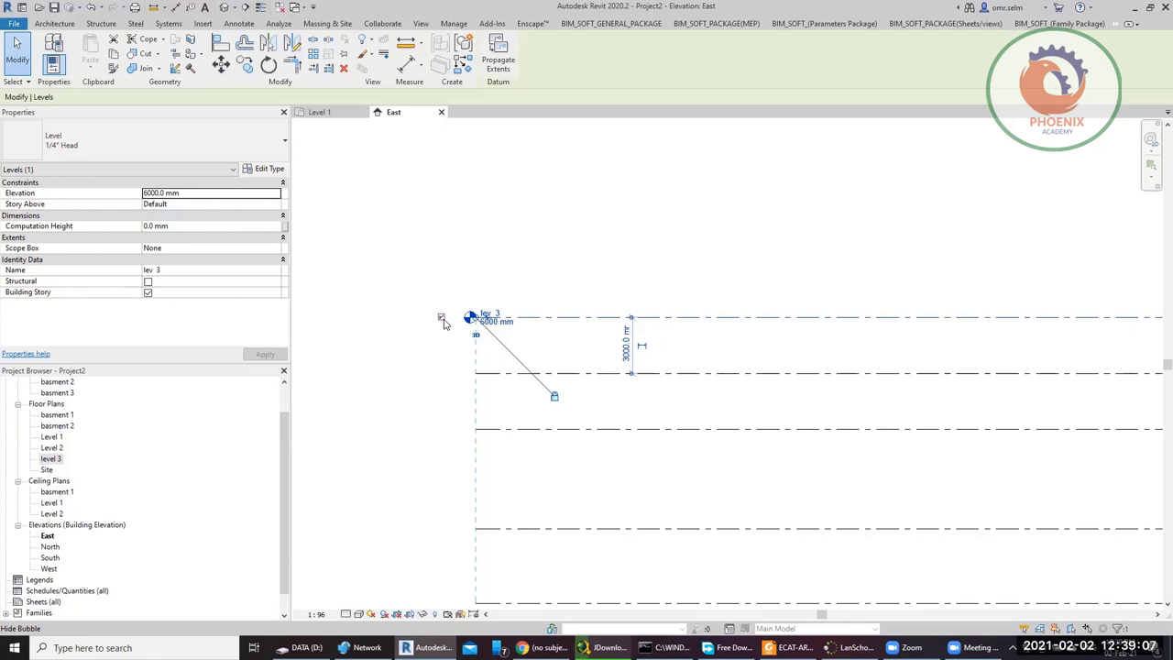
{"action": "left_click", "coordinate": [599, 253]}
{"action": "left_click", "coordinate": [876, 52]}
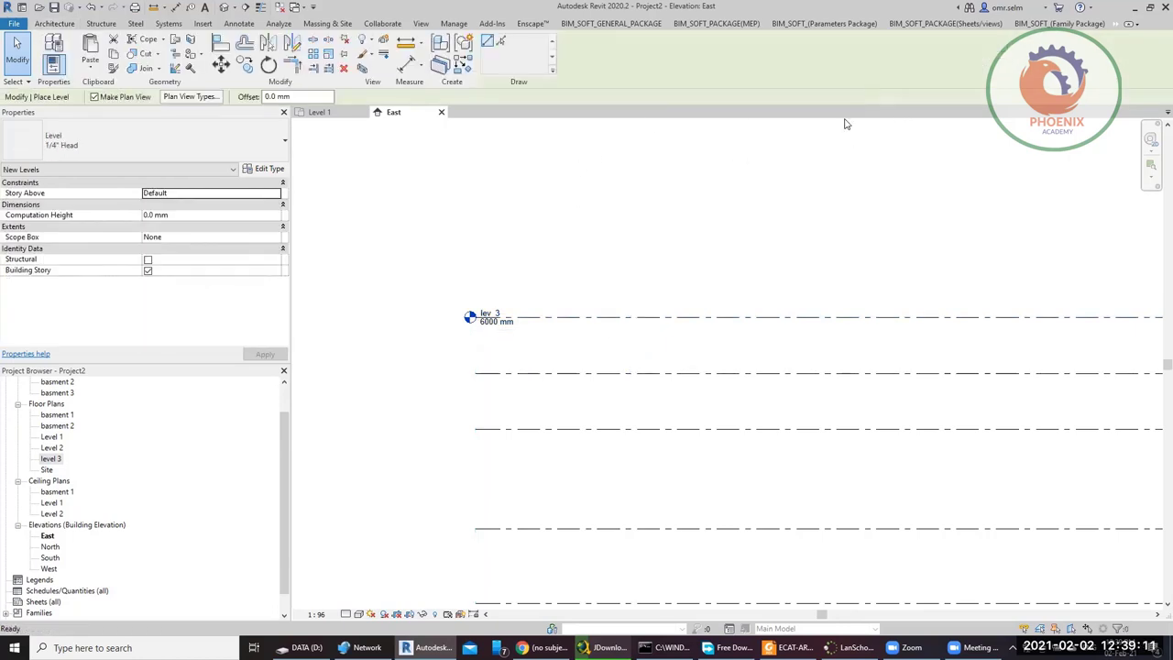
{"action": "scroll", "coordinate": [515, 204], "scroll_direction": "up", "scroll_amount": 2}
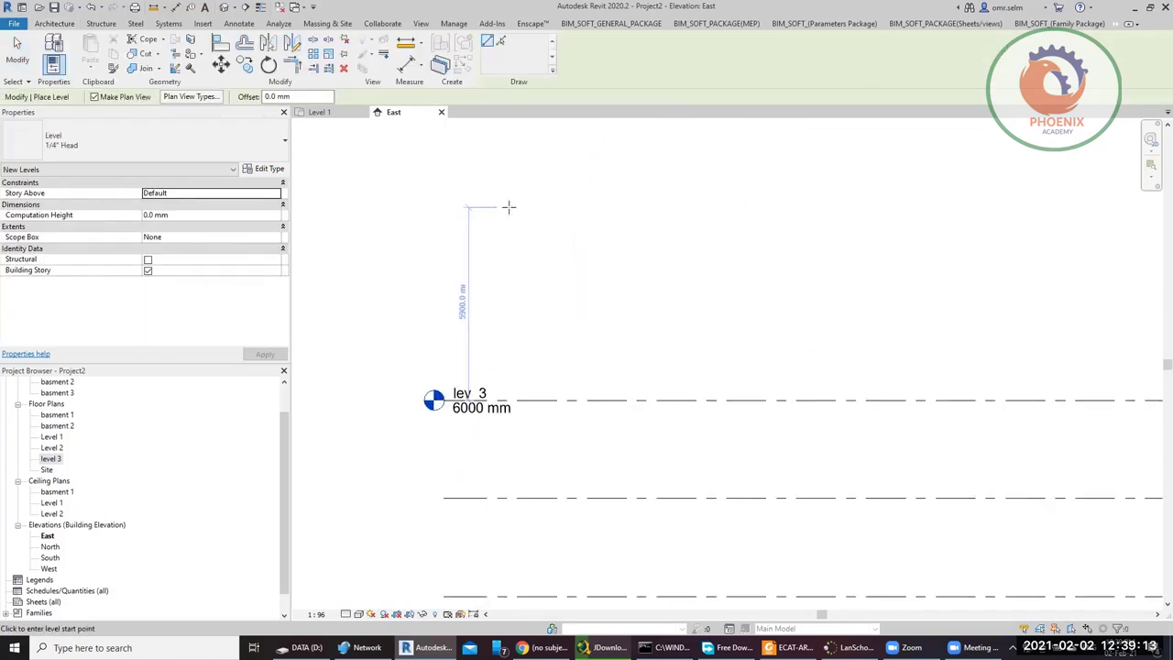
{"action": "key", "text": "Escape"}
{"action": "key", "text": "Escape"}
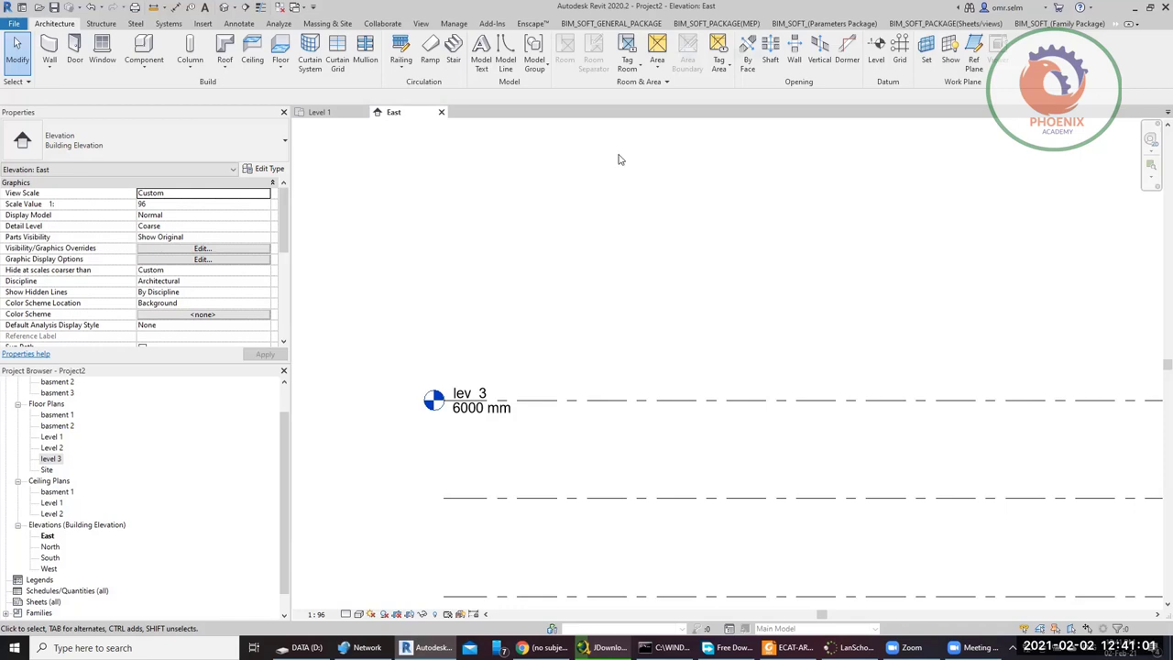
- Draw two horizontal detail lines in the Thin Lines style above lev 3, the lower one about 17500 mm long
{"action": "scroll", "coordinate": [593, 194], "scroll_direction": "down", "scroll_amount": 1}
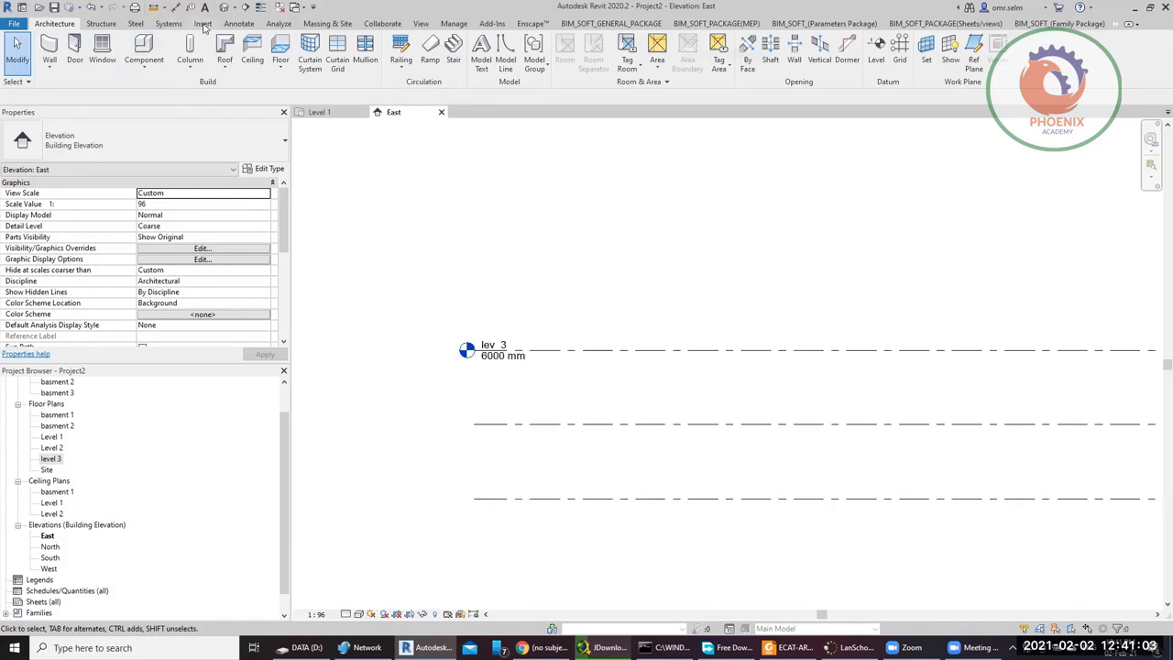
{"action": "left_click", "coordinate": [241, 24]}
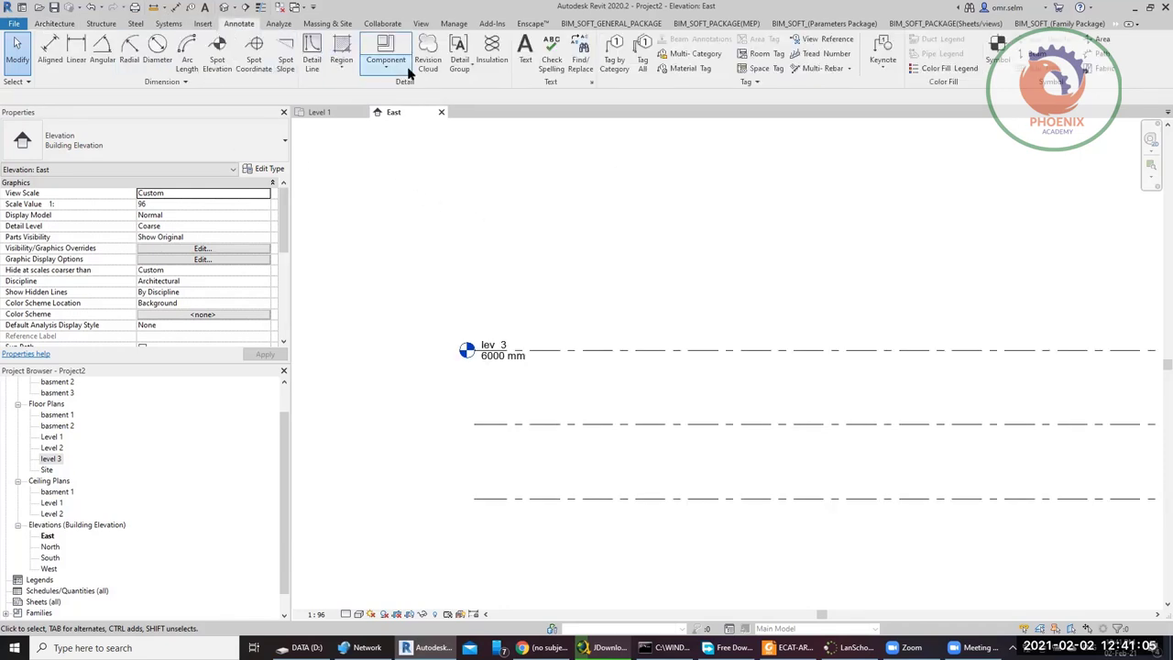
{"action": "left_click", "coordinate": [312, 55]}
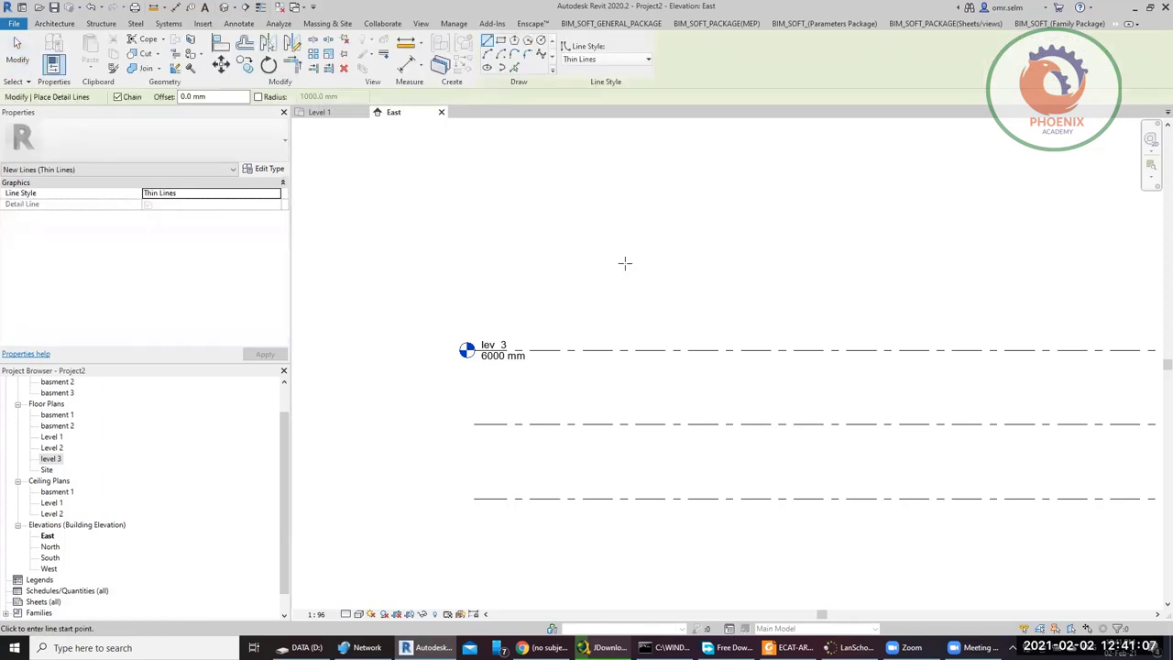
{"action": "left_click", "coordinate": [597, 291]}
{"action": "left_click", "coordinate": [1029, 284]}
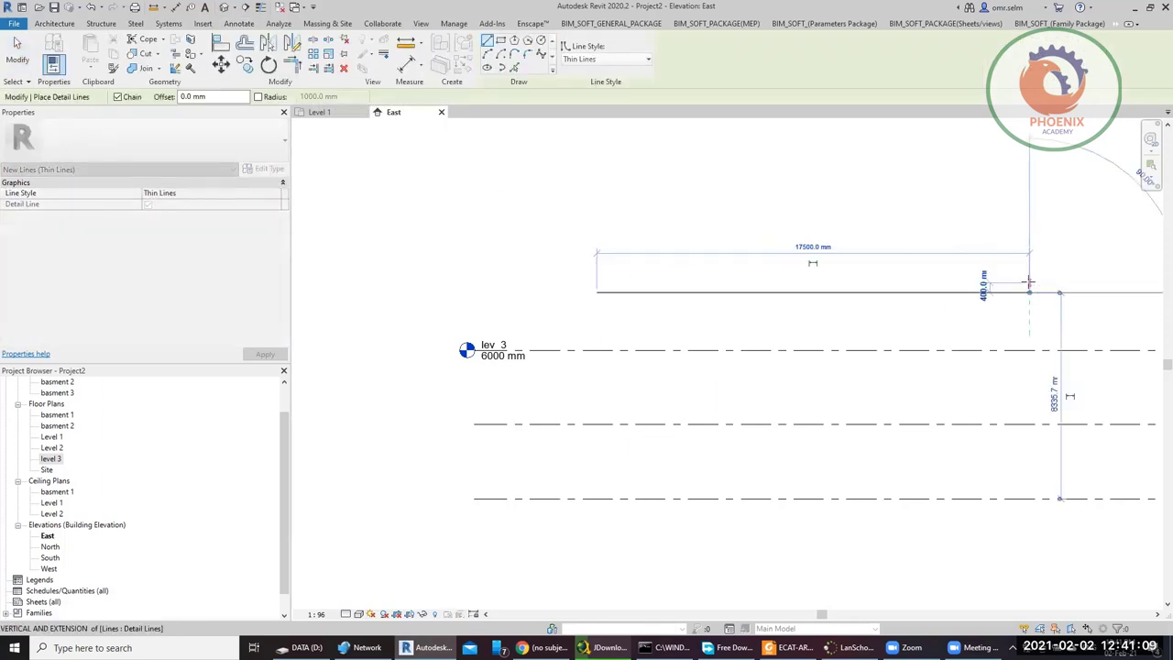
{"action": "key", "text": "Escape"}
{"action": "scroll", "coordinate": [639, 227], "scroll_direction": "down", "scroll_amount": 1}
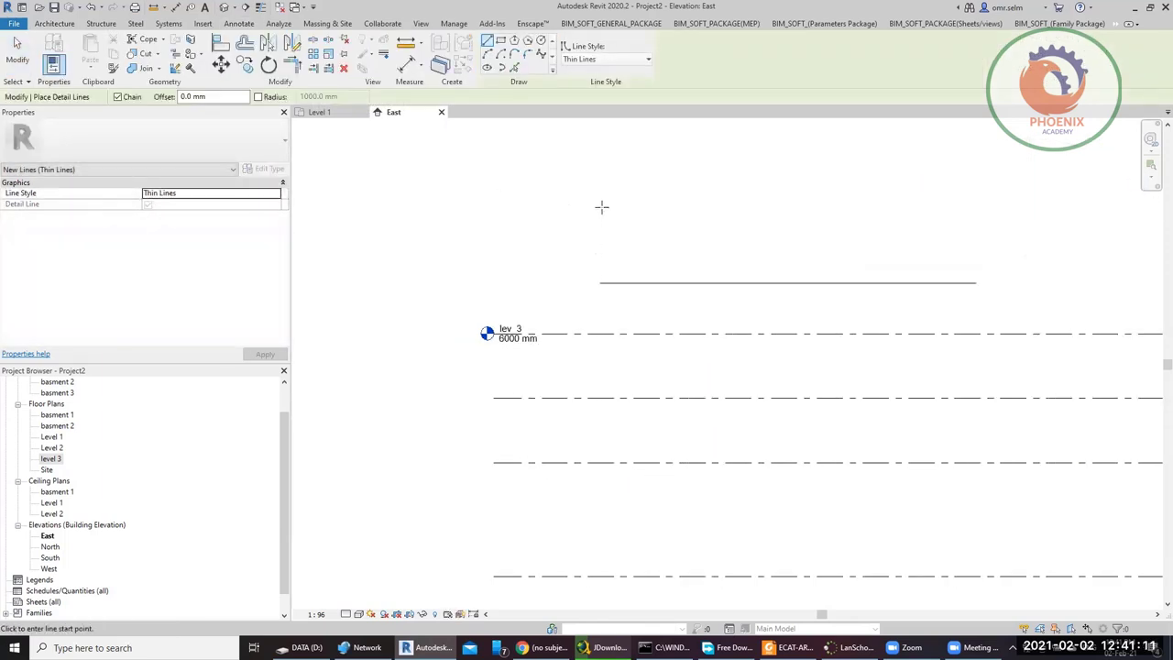
{"action": "left_click", "coordinate": [601, 209]}
{"action": "left_click", "coordinate": [967, 209]}
{"action": "key", "text": "Escape"}
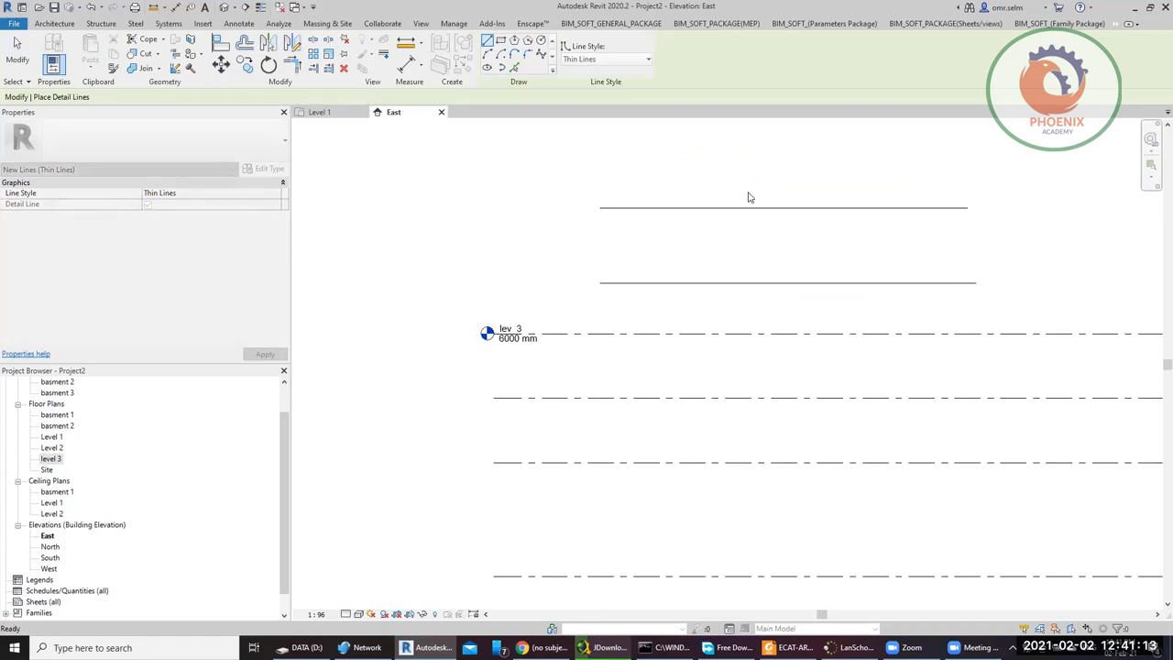
{"action": "key", "text": "Escape"}
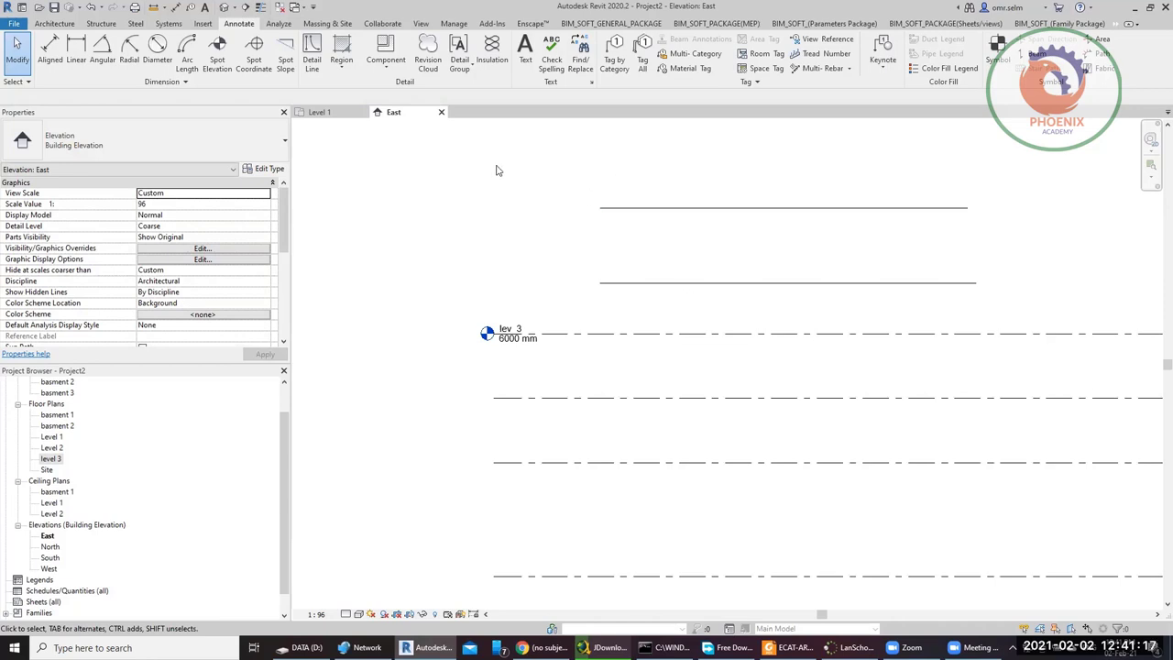
- Create two levels with Pick Lines from the detail lines above lev 3, the lower line first
{"action": "left_click", "coordinate": [55, 23]}
{"action": "left_click", "coordinate": [876, 53]}
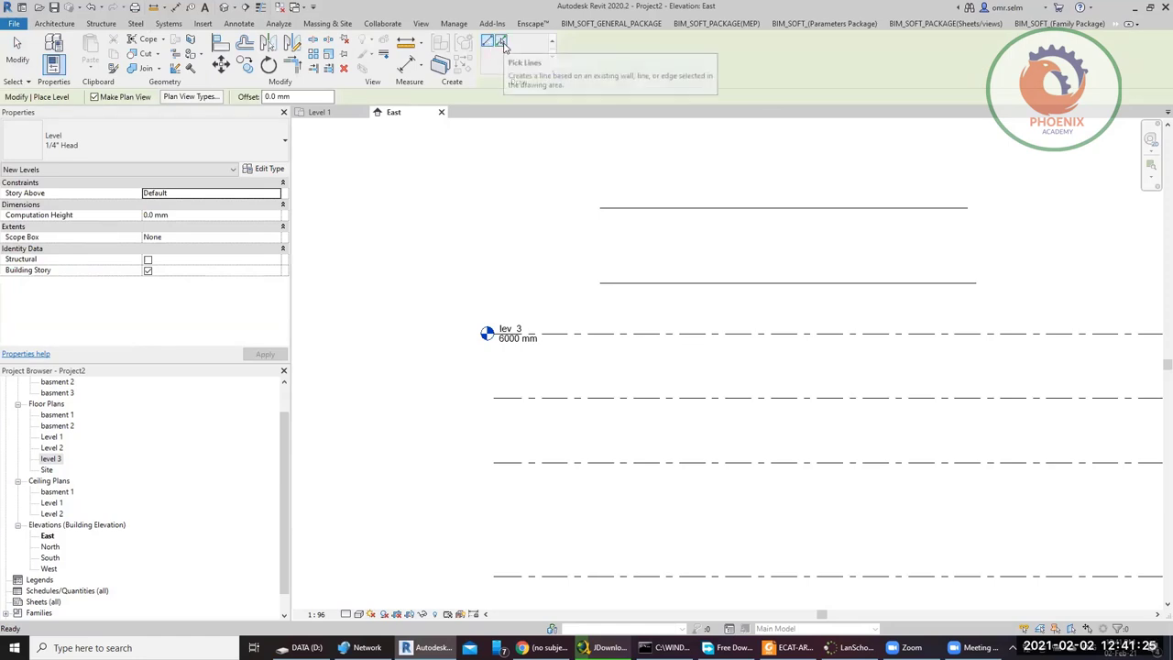
{"action": "left_click", "coordinate": [503, 48]}
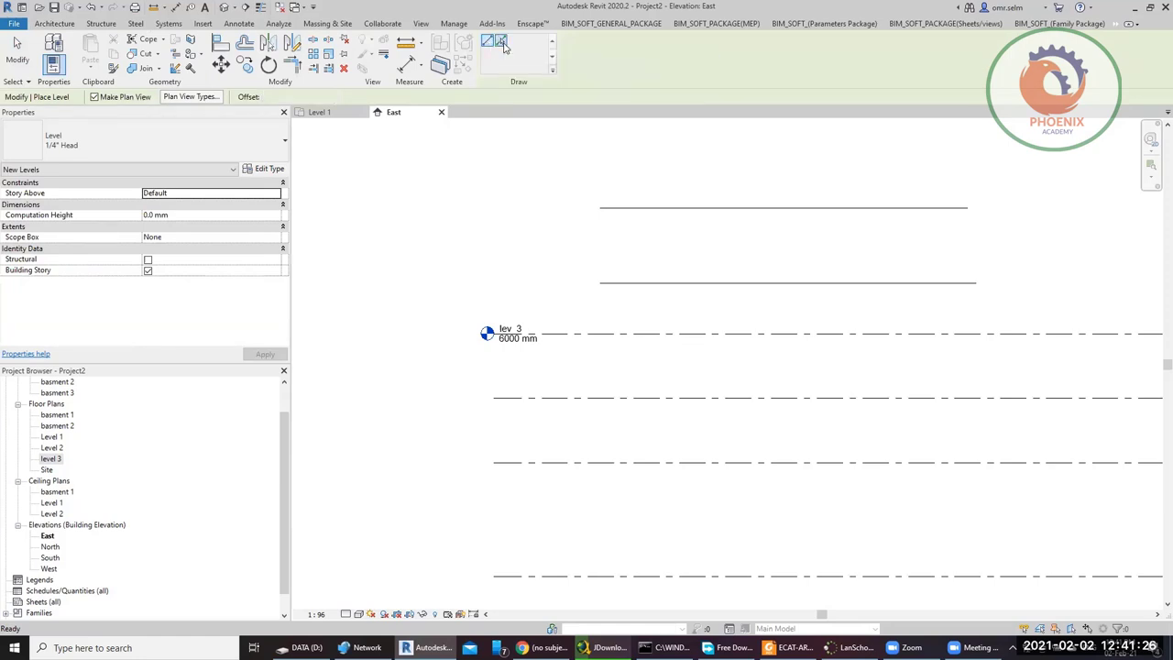
{"action": "left_click", "coordinate": [720, 285]}
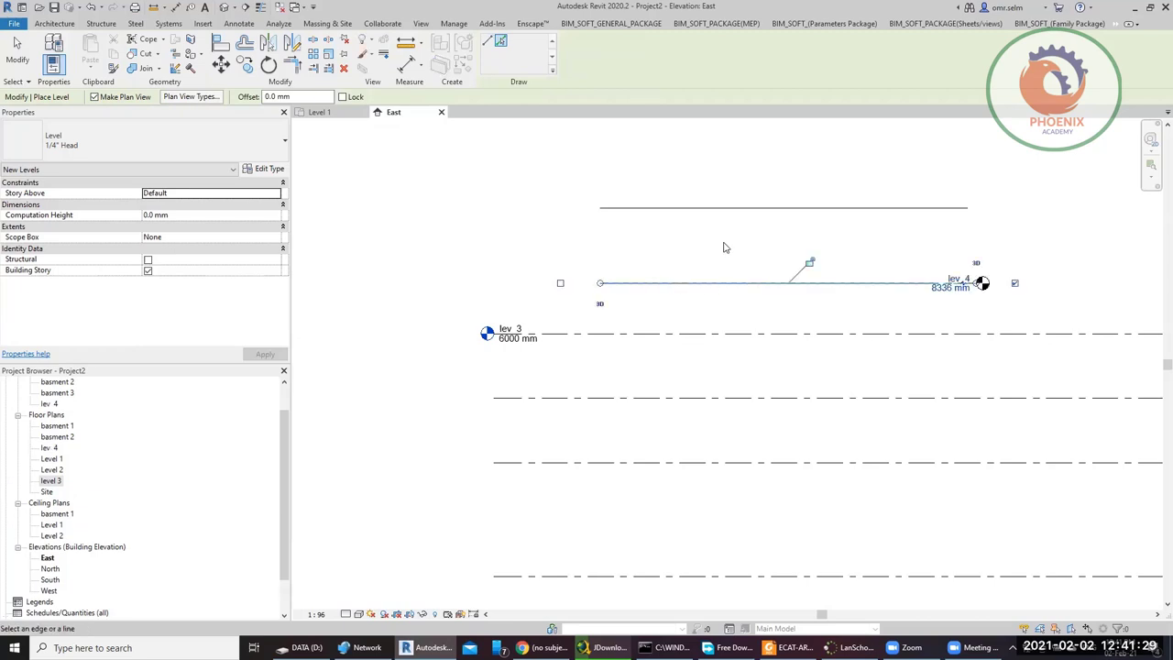
{"action": "left_click", "coordinate": [733, 212]}
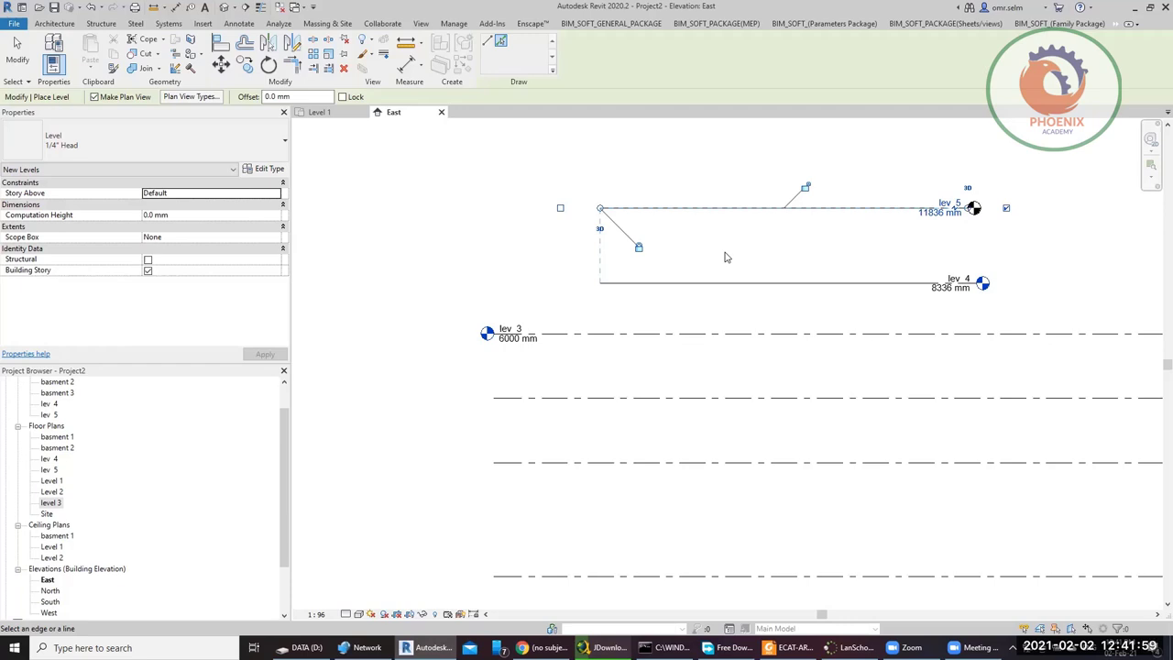
{"action": "key", "text": "Escape"}
{"action": "key", "text": "Escape"}
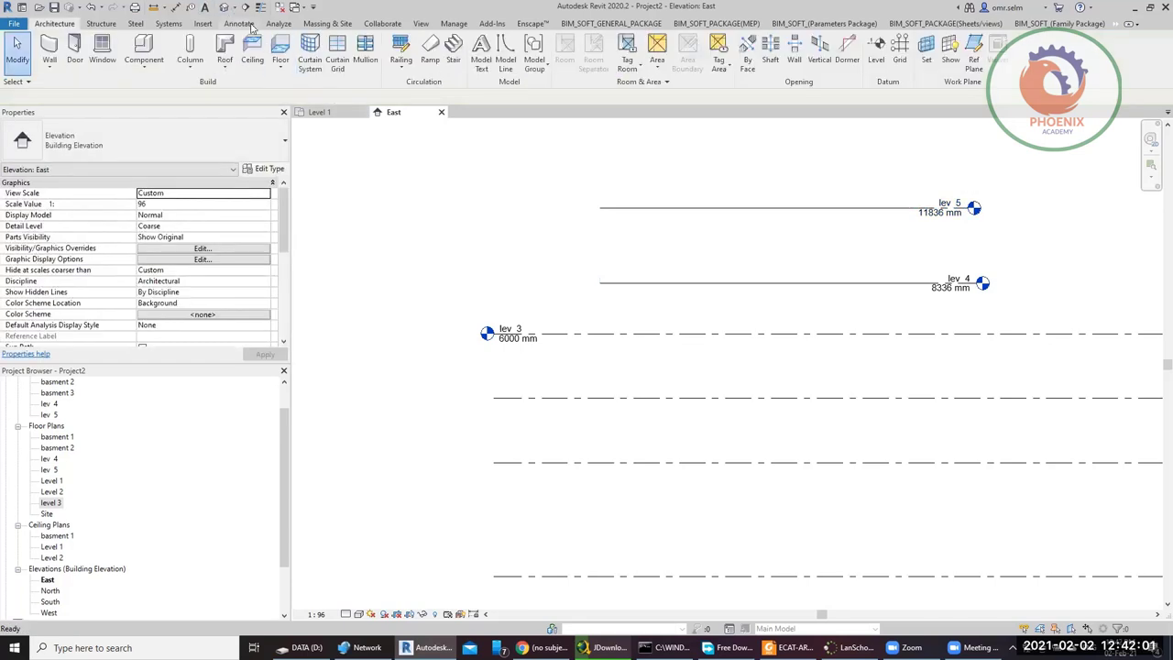
- Draw a horizontal detail line about 40000 mm long above lev 5
{"action": "left_click", "coordinate": [245, 25]}
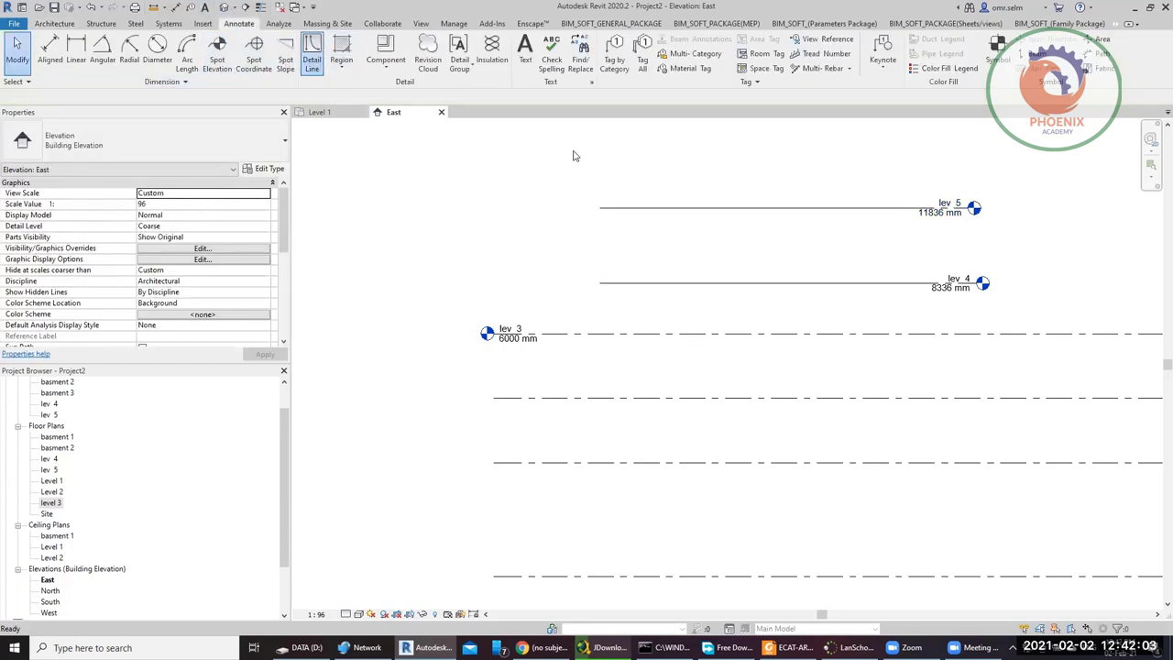
{"action": "scroll", "coordinate": [596, 302], "scroll_direction": "down", "scroll_amount": 2}
{"action": "key", "text": "d"}
{"action": "key", "text": "l"}
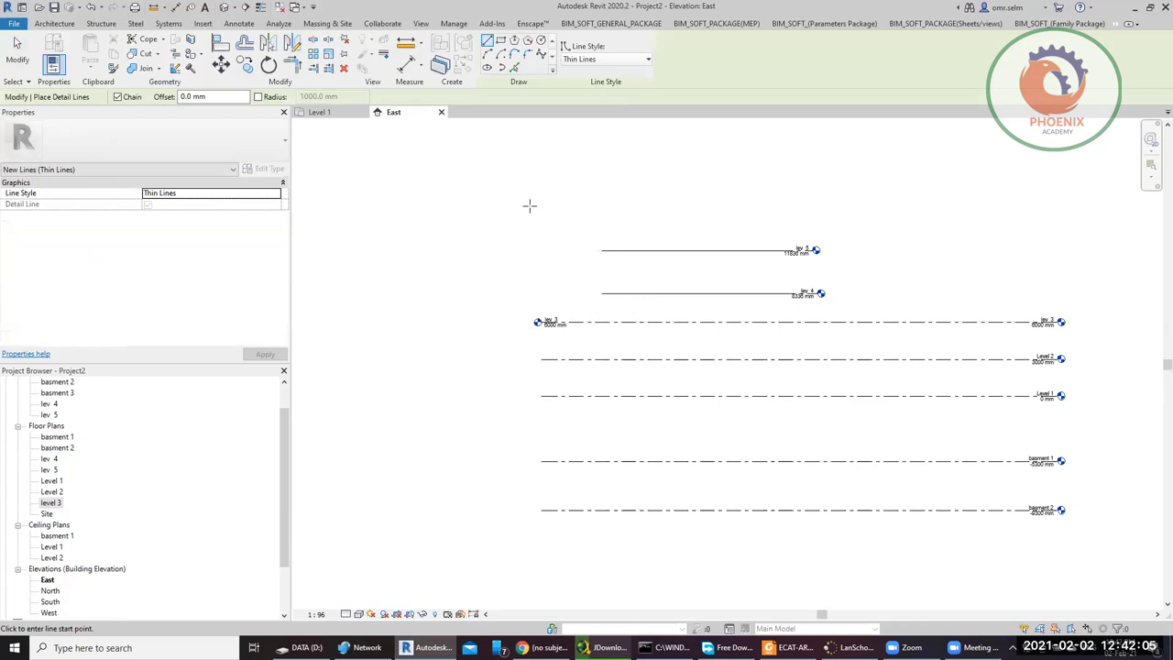
{"action": "left_click", "coordinate": [538, 205]}
{"action": "left_click", "coordinate": [1028, 205]}
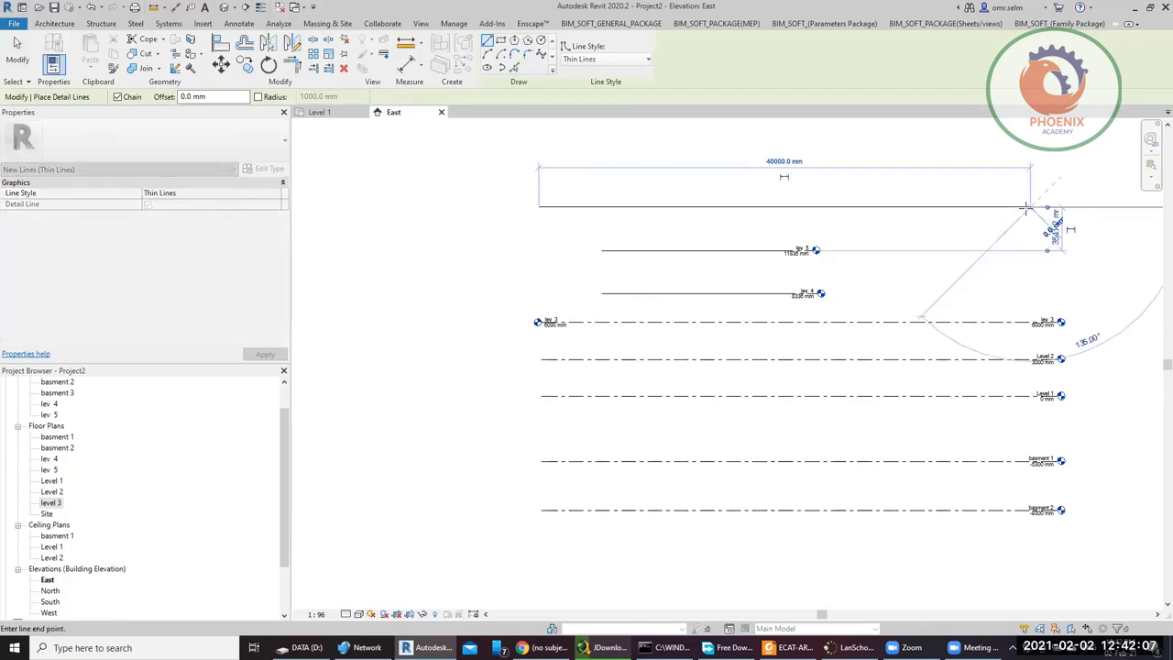
{"action": "key", "text": "Escape"}
{"action": "key", "text": "Escape"}
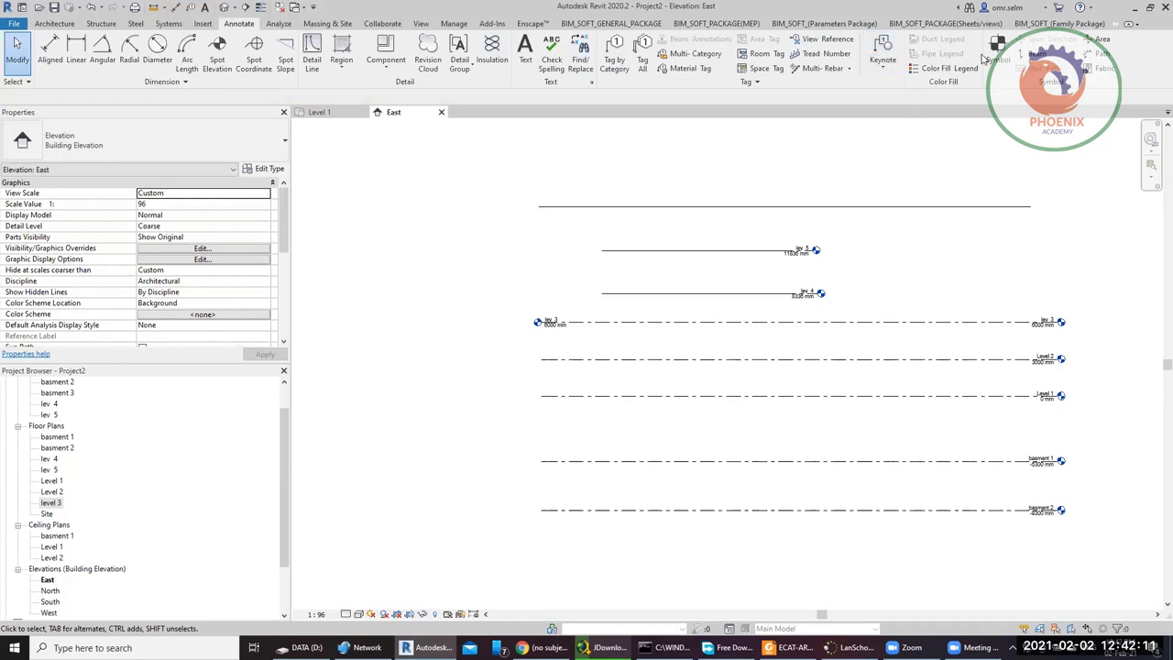
- Create another level with Pick Lines from the long detail line above lev 5
{"action": "left_click", "coordinate": [67, 25]}
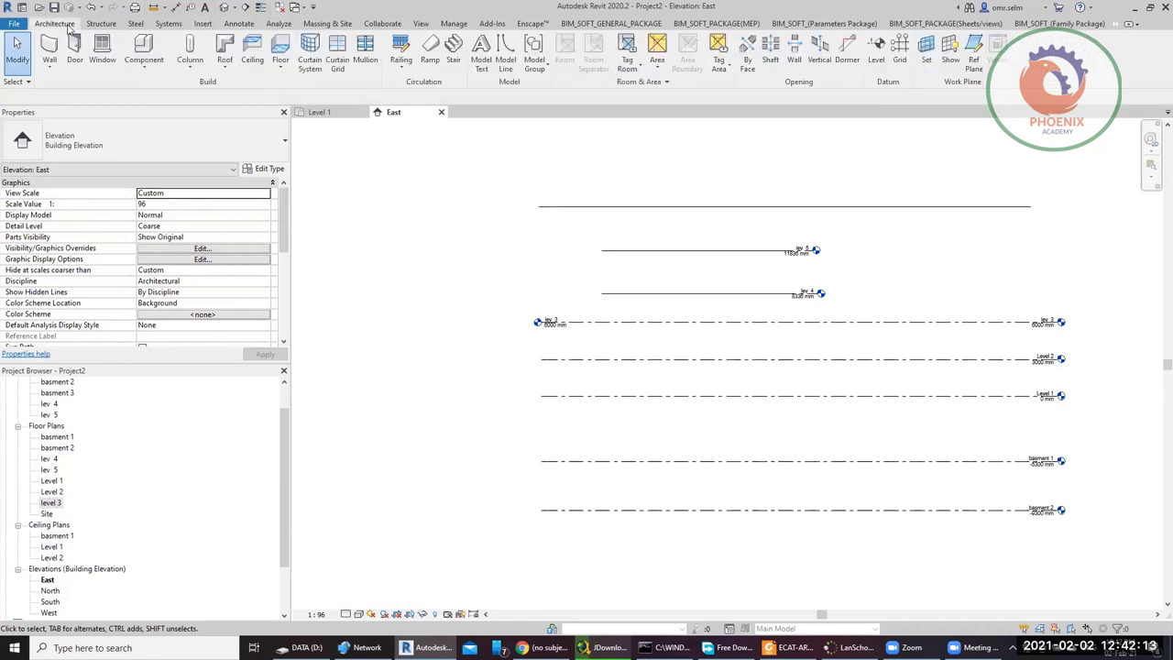
{"action": "left_click", "coordinate": [876, 50]}
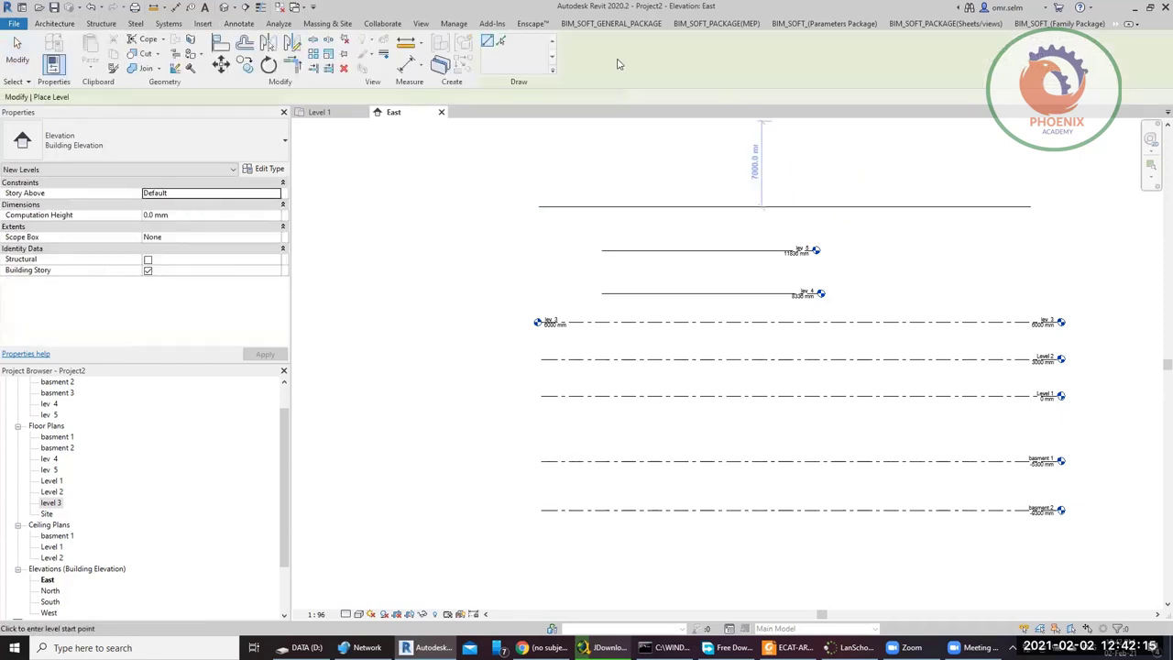
{"action": "left_click", "coordinate": [501, 40]}
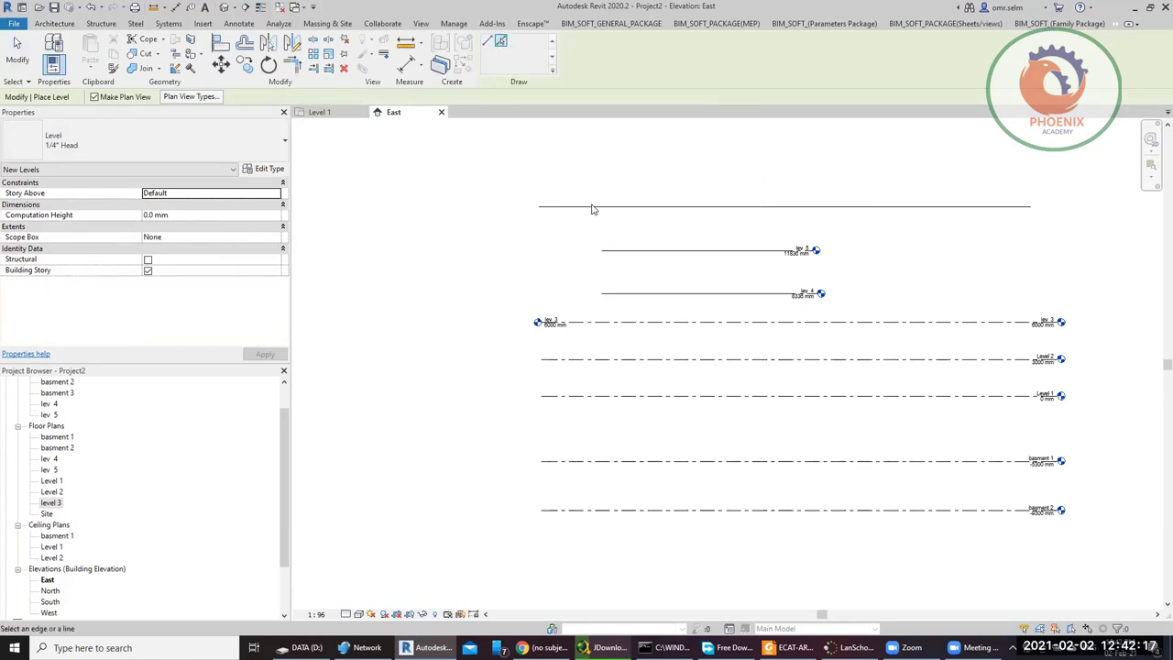
{"action": "left_click", "coordinate": [592, 207]}
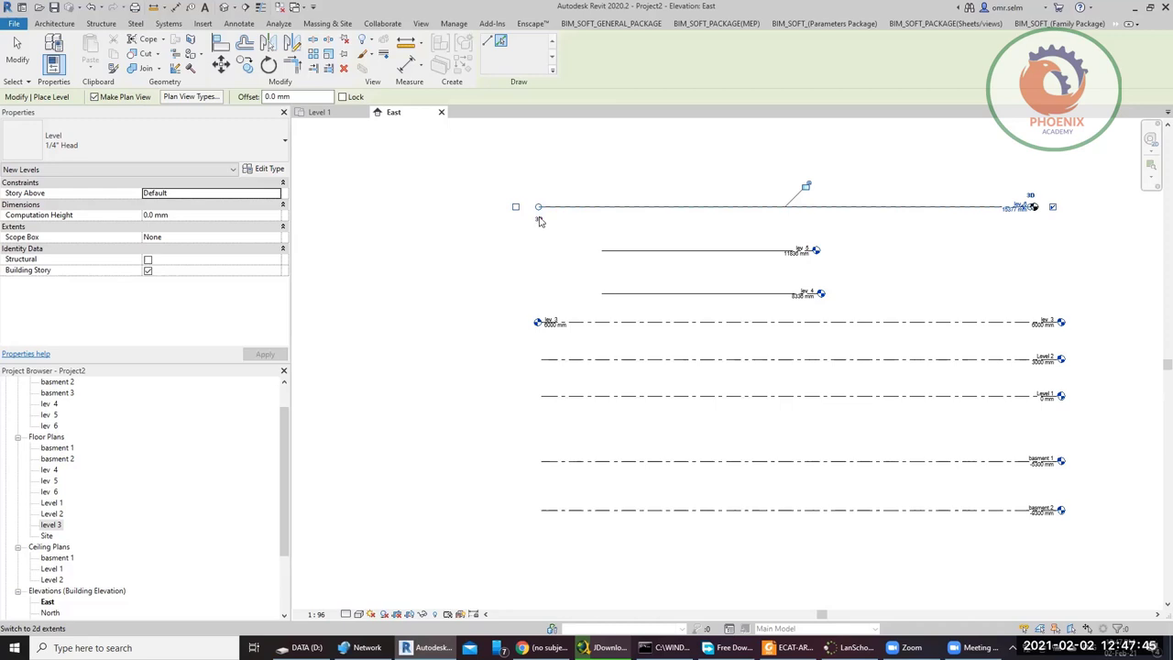
{"action": "key", "text": "Escape"}
{"action": "key", "text": "Escape"}
- Shorten the aligned levels at their right ends and pull the end of lev 3 further inward on its own
{"action": "scroll", "coordinate": [1060, 342], "scroll_direction": "up", "scroll_amount": 3}
{"action": "scroll", "coordinate": [1061, 343], "scroll_direction": "up", "scroll_amount": 2}
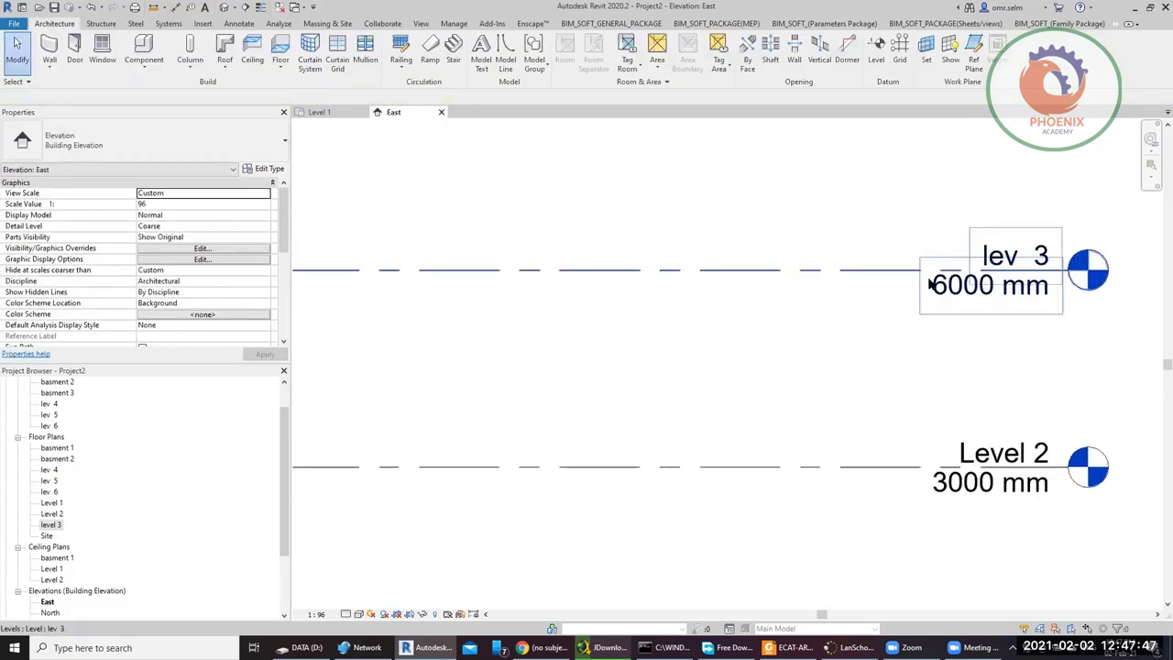
{"action": "left_click", "coordinate": [885, 270]}
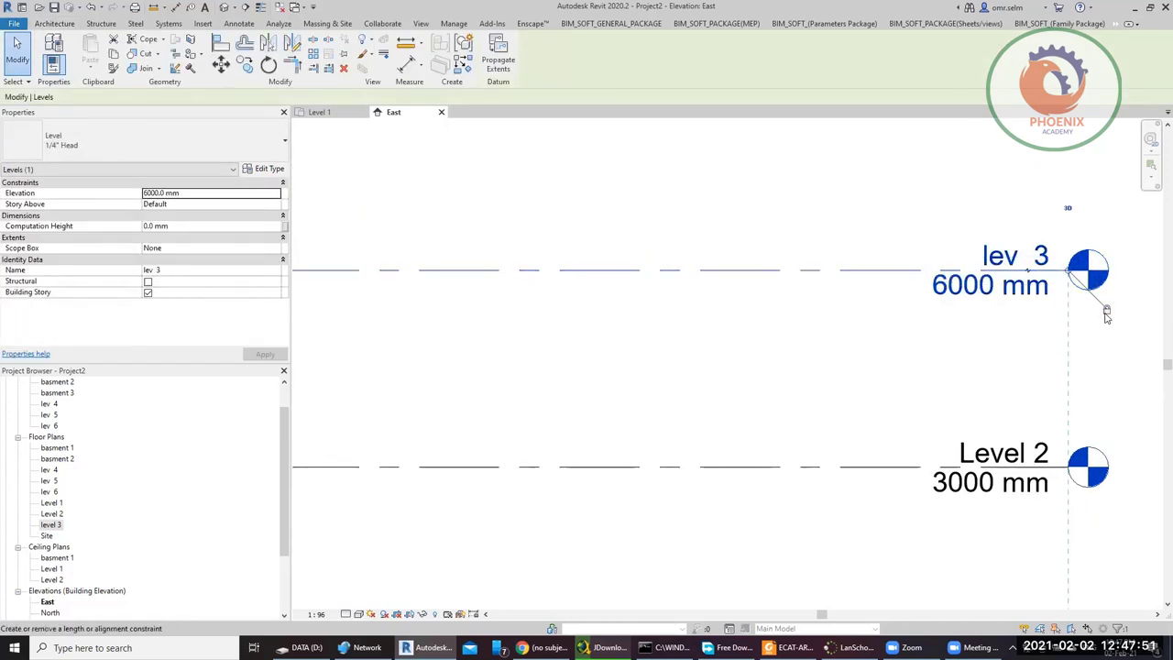
{"action": "scroll", "coordinate": [1027, 269], "scroll_direction": "right", "scroll_amount": 2, "text": "shift"}
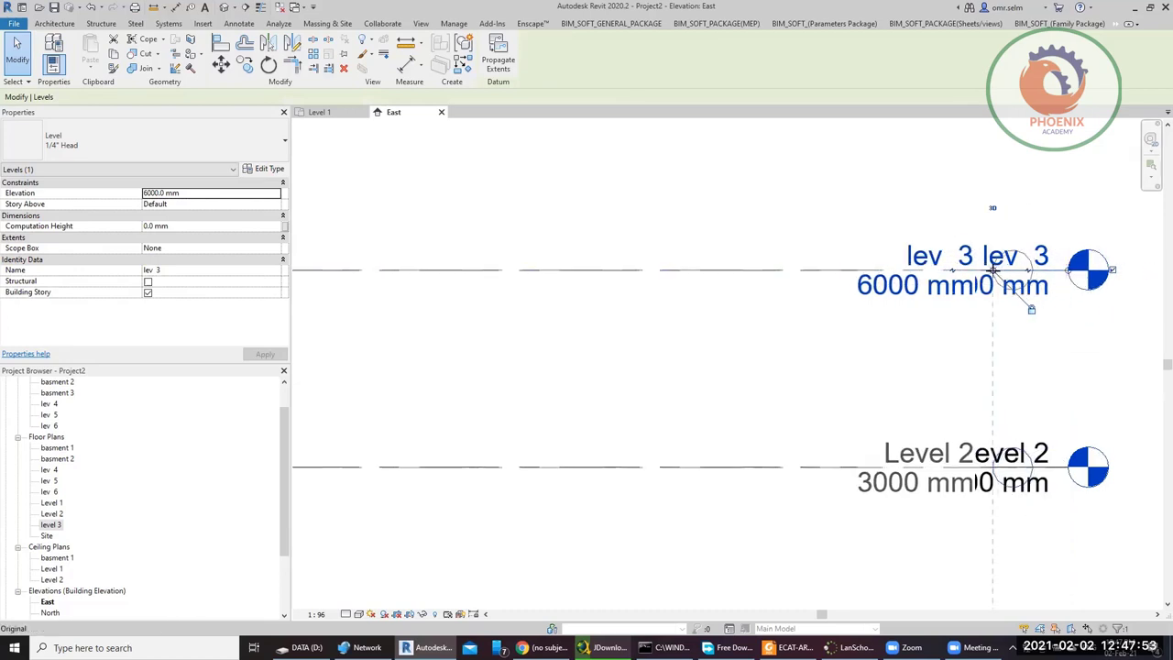
{"action": "left_click_drag", "start_coordinate": [998, 278], "coordinate": [827, 273]}
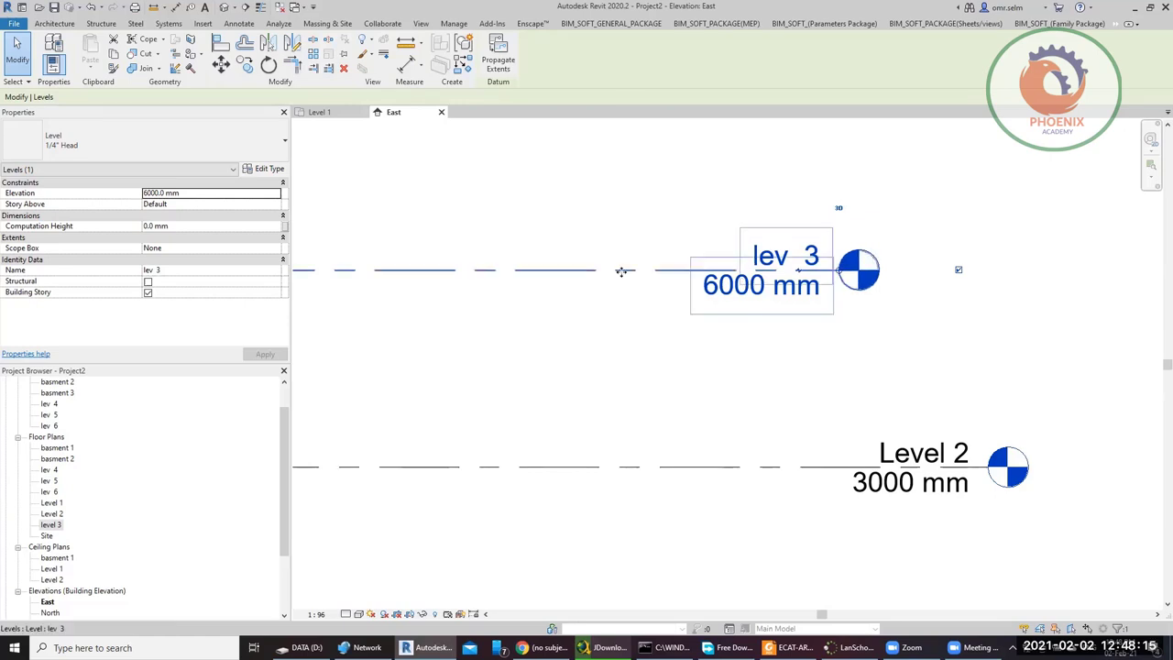
- Extend the right end of lev 3 back out until it aligns with the end of Level 2
{"action": "key", "text": "Escape"}
{"action": "left_click", "coordinate": [800, 267]}
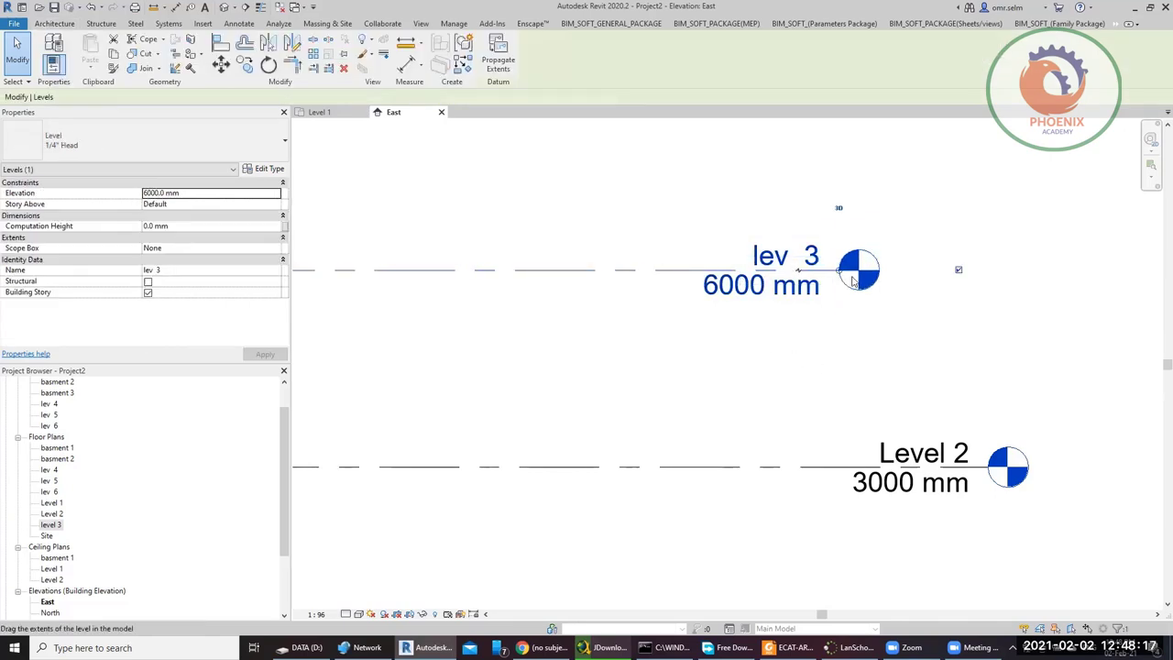
{"action": "left_click_drag", "start_coordinate": [800, 268], "coordinate": [995, 323]}
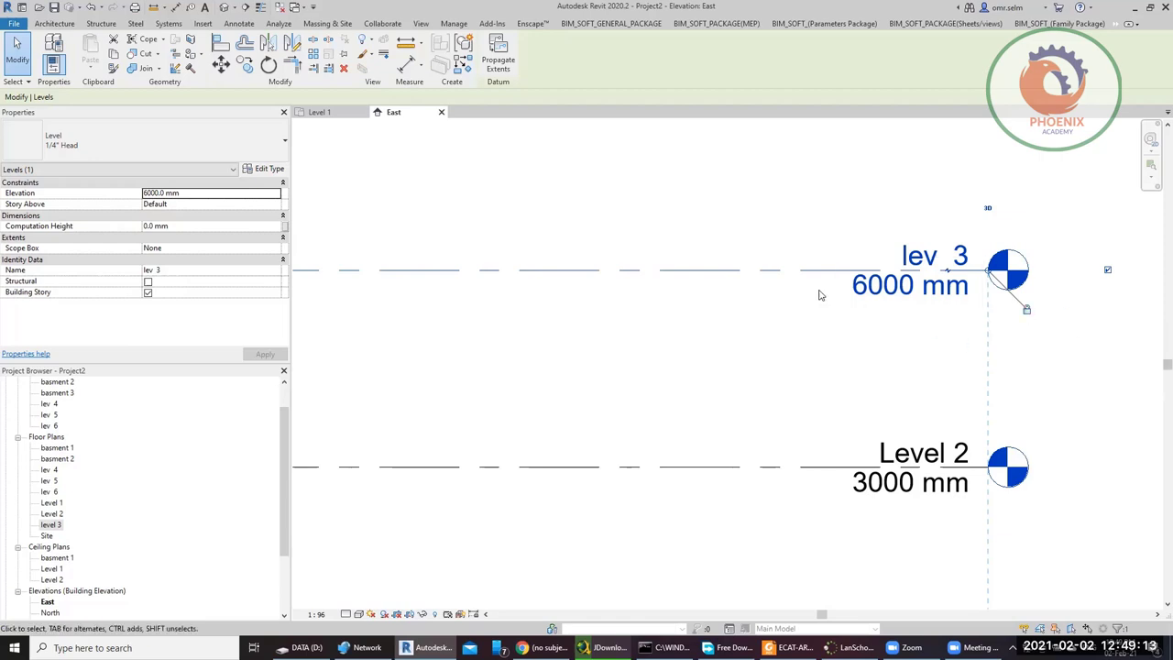
- Shorten lev 3 together with the levels aligned to it by moving their shared right end further inward
{"action": "key", "text": "Escape"}
{"action": "left_click", "coordinate": [754, 268]}
{"action": "scroll", "coordinate": [1041, 316], "scroll_direction": "up", "scroll_amount": 3}
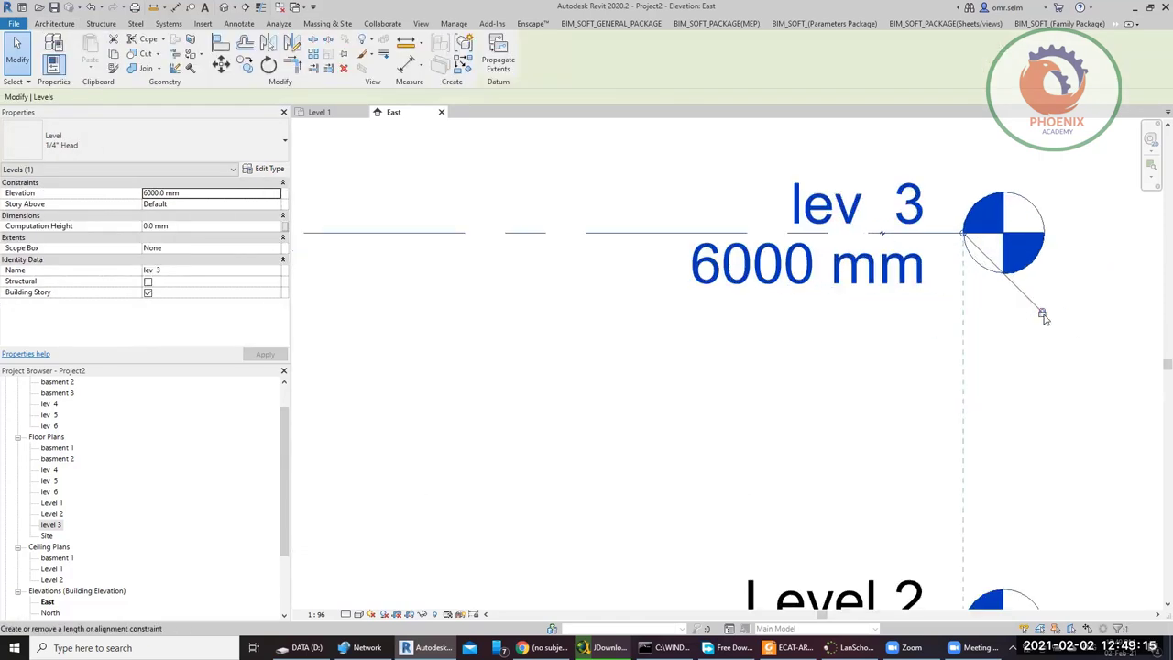
{"action": "left_click_drag", "start_coordinate": [1043, 312], "coordinate": [865, 313]}
{"action": "left_click_drag", "start_coordinate": [786, 236], "coordinate": [792, 231]}
{"action": "scroll", "coordinate": [717, 266], "scroll_direction": "down", "scroll_amount": 3}
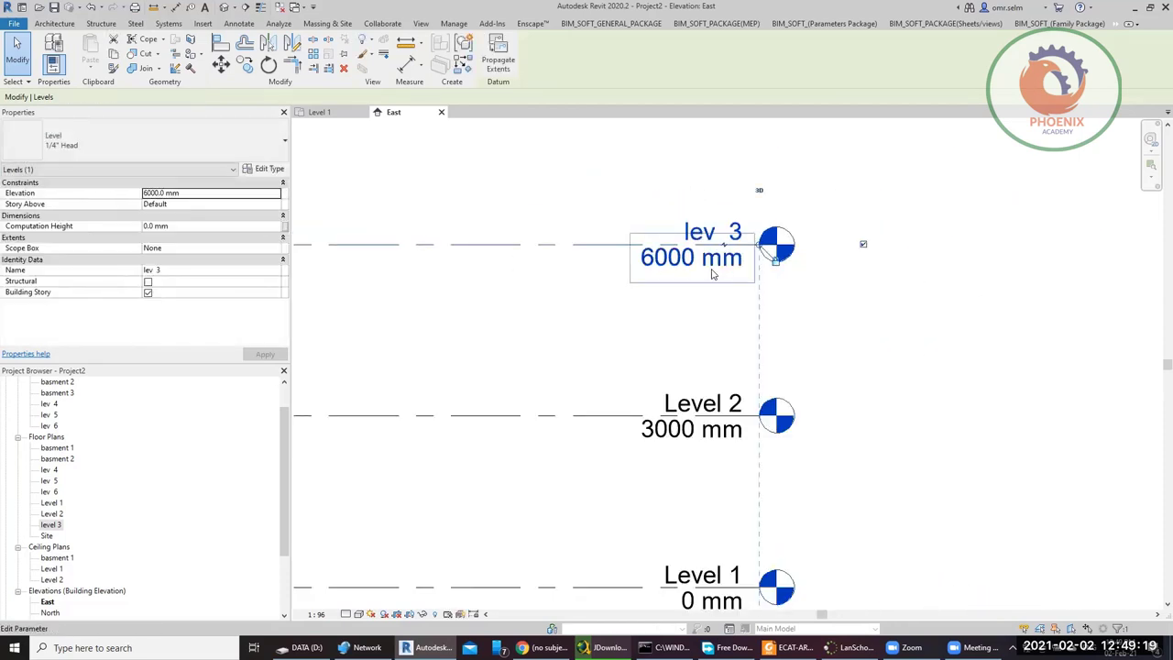
{"action": "scroll", "coordinate": [717, 266], "scroll_direction": "up", "scroll_amount": 3}
{"action": "scroll", "coordinate": [717, 266], "scroll_direction": "up", "scroll_amount": 1}
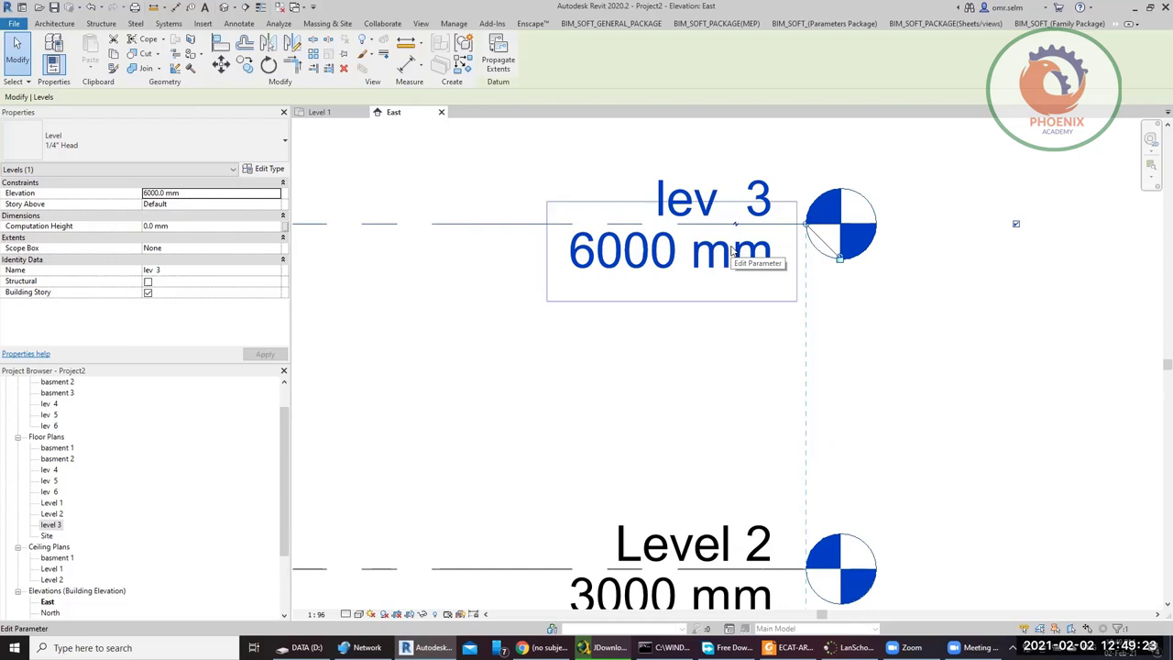
- Add an elbow to the lev 3 level line beside its right-hand head
{"action": "scroll", "coordinate": [748, 246], "scroll_direction": "up", "scroll_amount": 2}
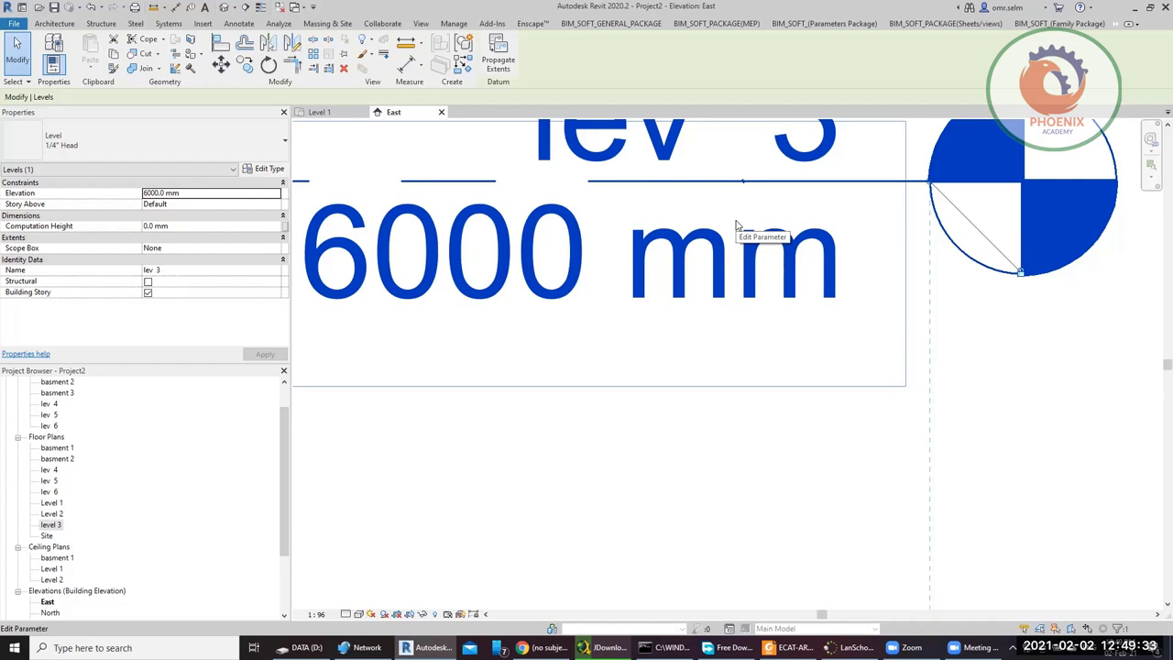
{"action": "scroll", "coordinate": [636, 261], "scroll_direction": "down", "scroll_amount": 2}
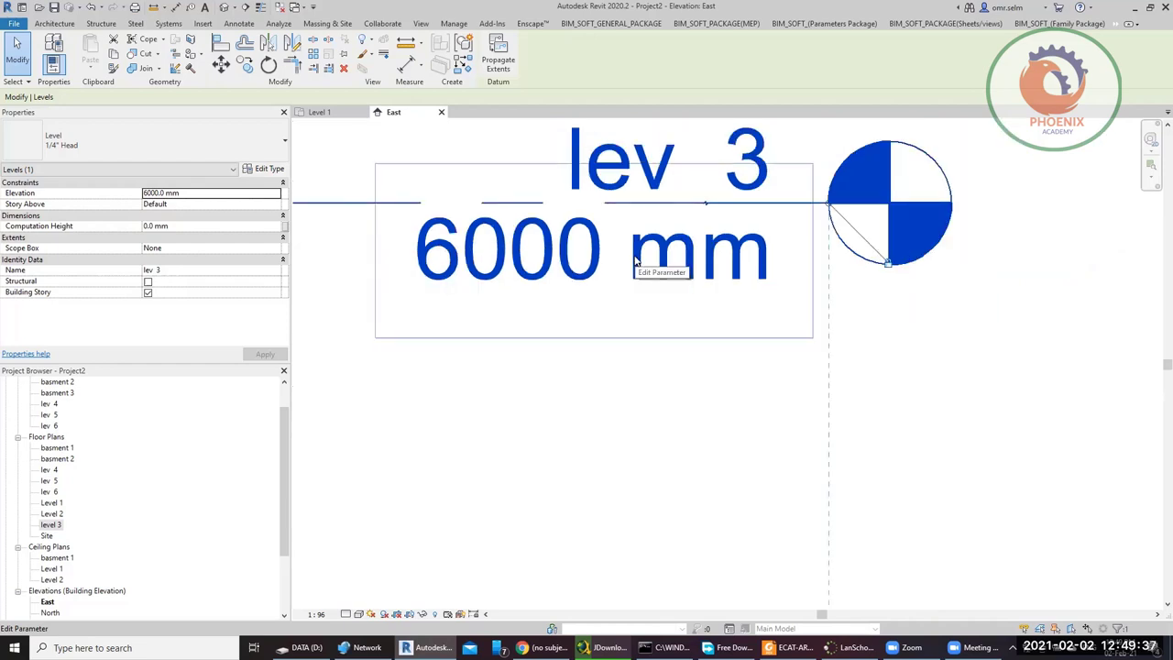
{"action": "scroll", "coordinate": [703, 279], "scroll_direction": "up", "scroll_amount": 3}
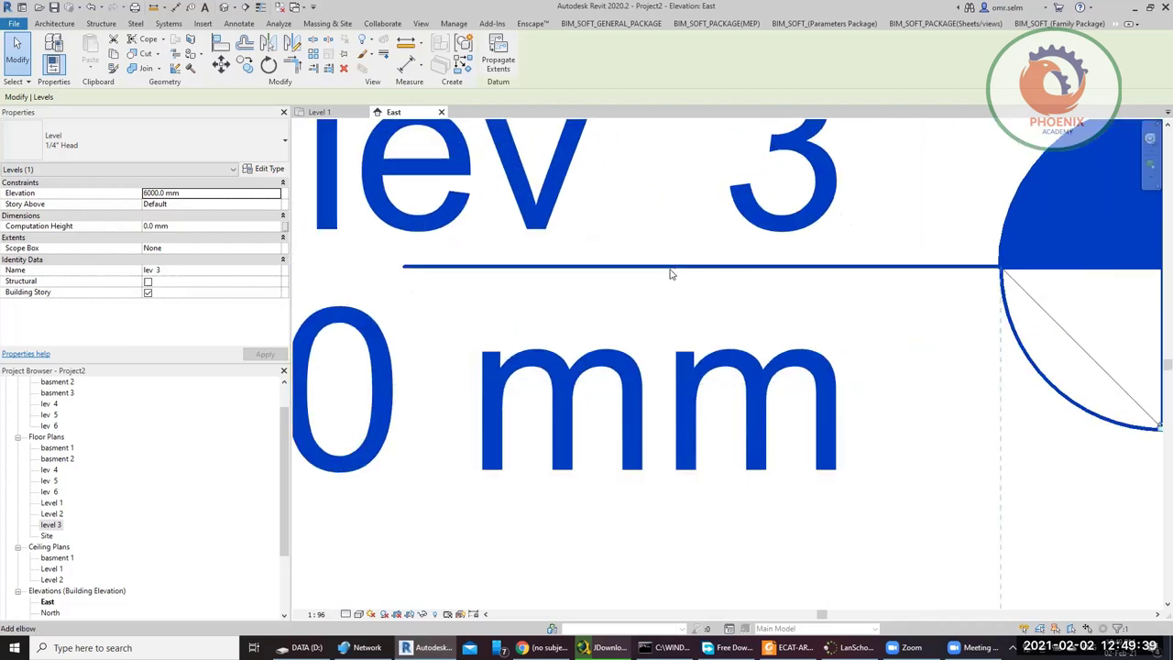
{"action": "scroll", "coordinate": [668, 270], "scroll_direction": "down", "scroll_amount": 3}
{"action": "left_click", "coordinate": [670, 278]}
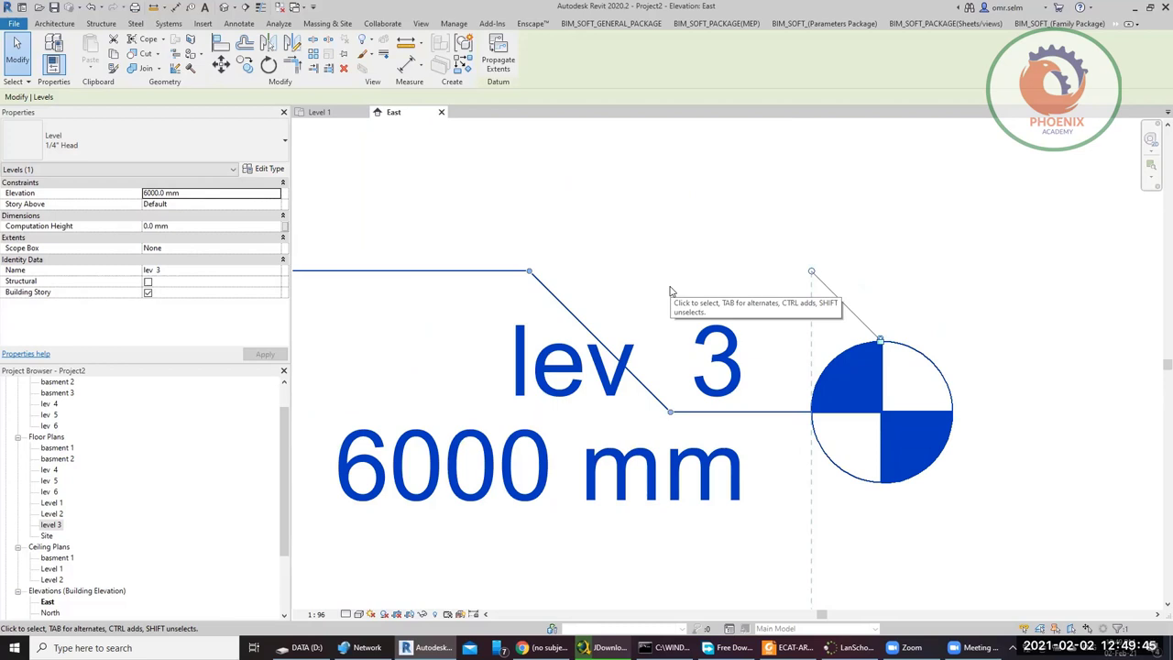
- Reshape the lev 3 elbow into a vertical jog by aligning both bend points left of the label, and deselect the level
{"action": "scroll", "coordinate": [746, 298], "scroll_direction": "down", "scroll_amount": 2}
{"action": "left_click_drag", "start_coordinate": [649, 290], "coordinate": [484, 287]}
{"action": "left_click_drag", "start_coordinate": [709, 351], "coordinate": [485, 375]}
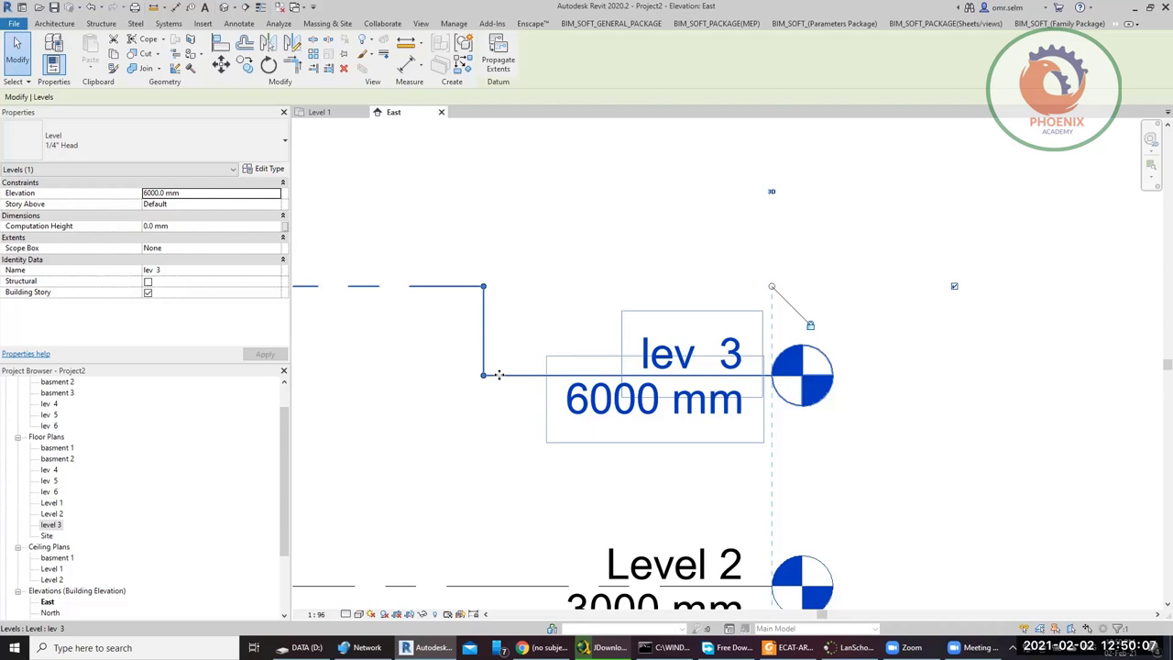
{"action": "scroll", "coordinate": [749, 327], "scroll_direction": "down", "scroll_amount": 5}
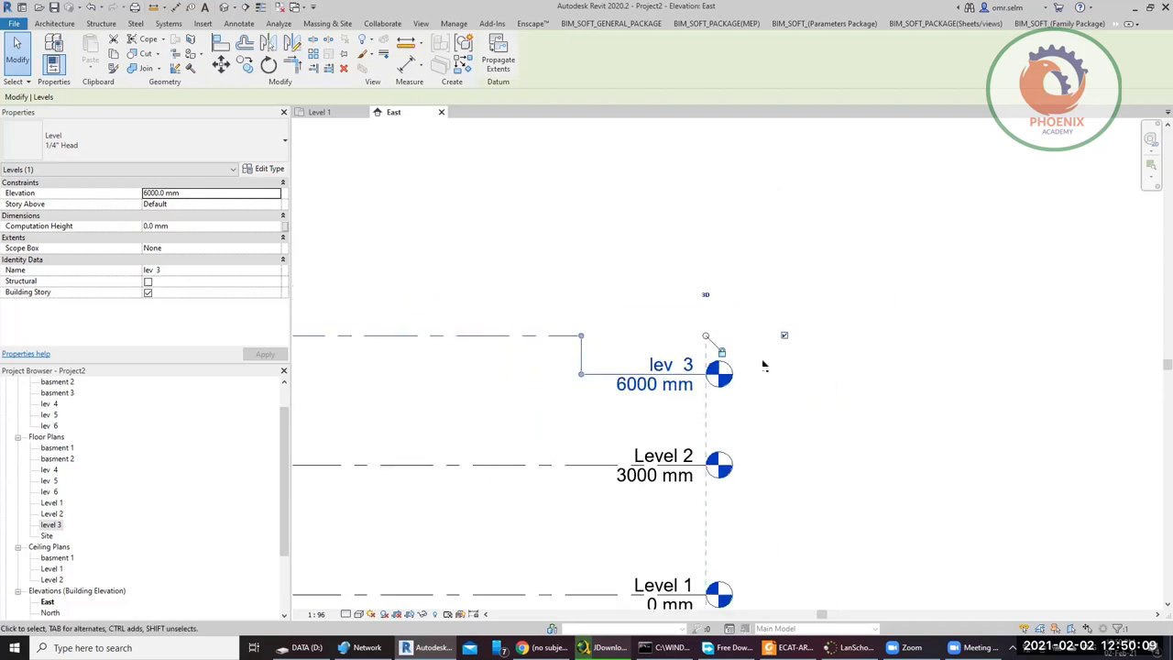
{"action": "left_click", "coordinate": [841, 374]}
{"action": "scroll", "coordinate": [826, 377], "scroll_direction": "down", "scroll_amount": 4}
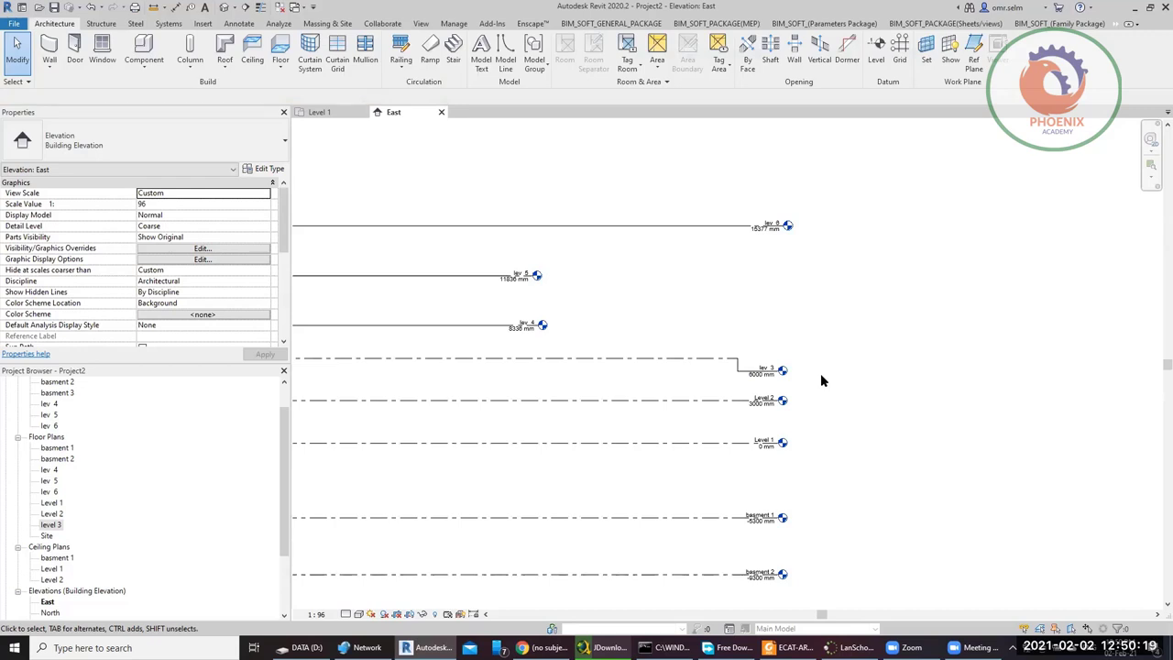
- Open the lev 4 structural plan and dismiss the save reminder without saving
{"action": "scroll", "coordinate": [57, 404], "scroll_direction": "up", "scroll_amount": 3}
{"action": "left_click", "coordinate": [57, 394]}
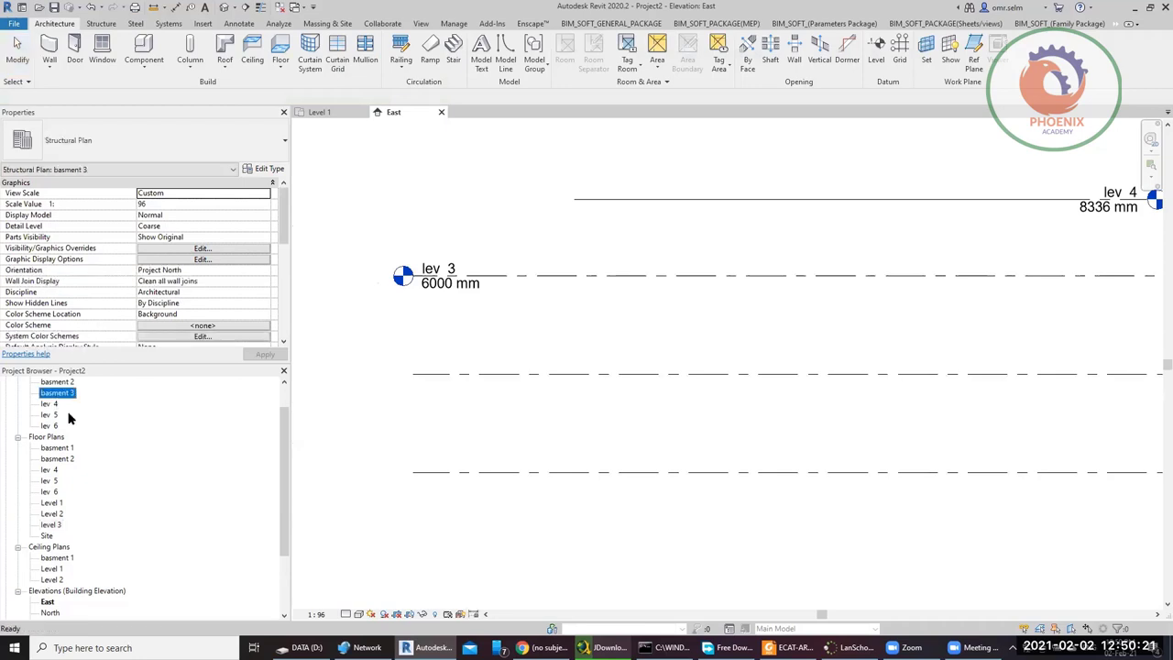
{"action": "scroll", "coordinate": [57, 408], "scroll_direction": "up", "scroll_amount": 1}
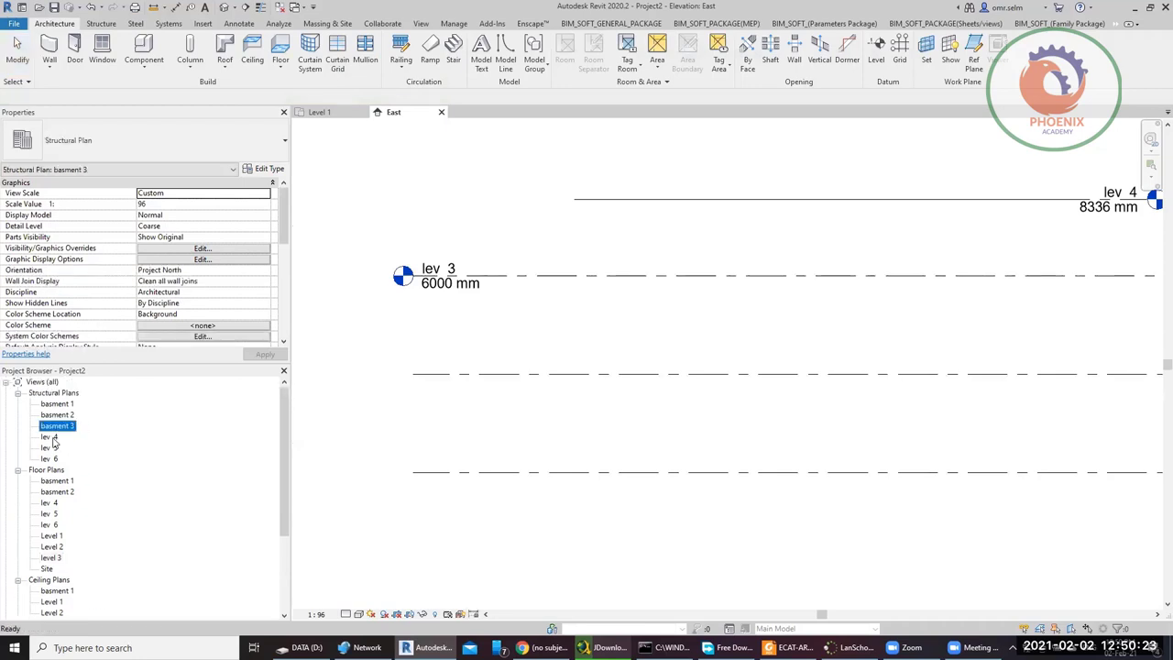
{"action": "double_click", "coordinate": [51, 438]}
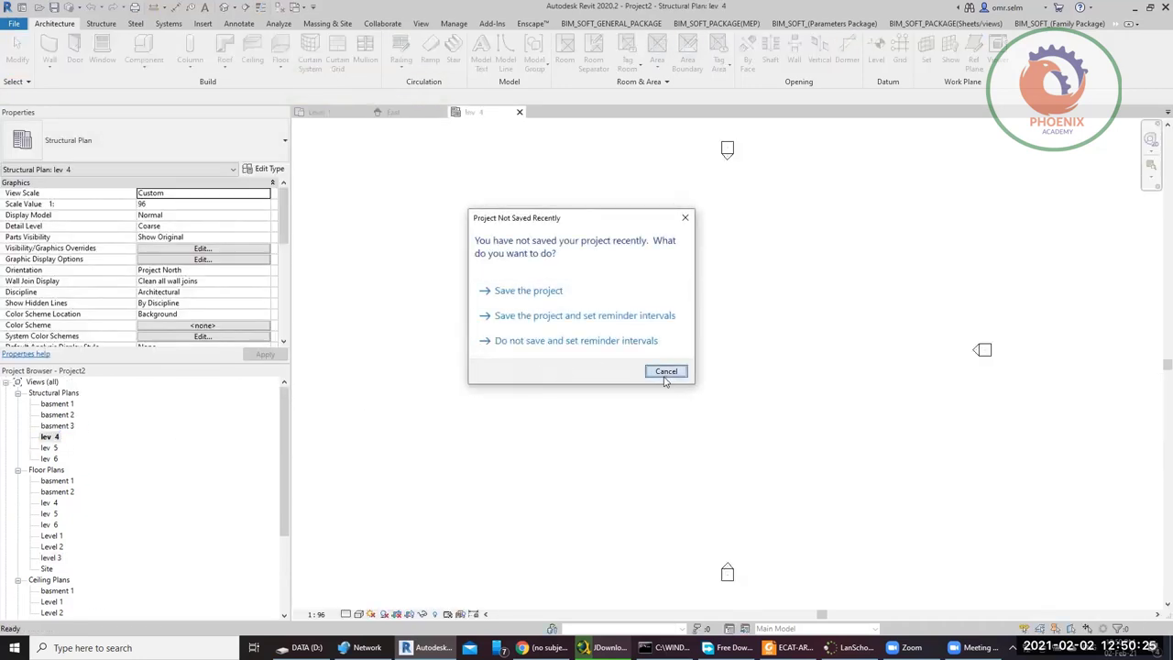
{"action": "left_click", "coordinate": [667, 372]}
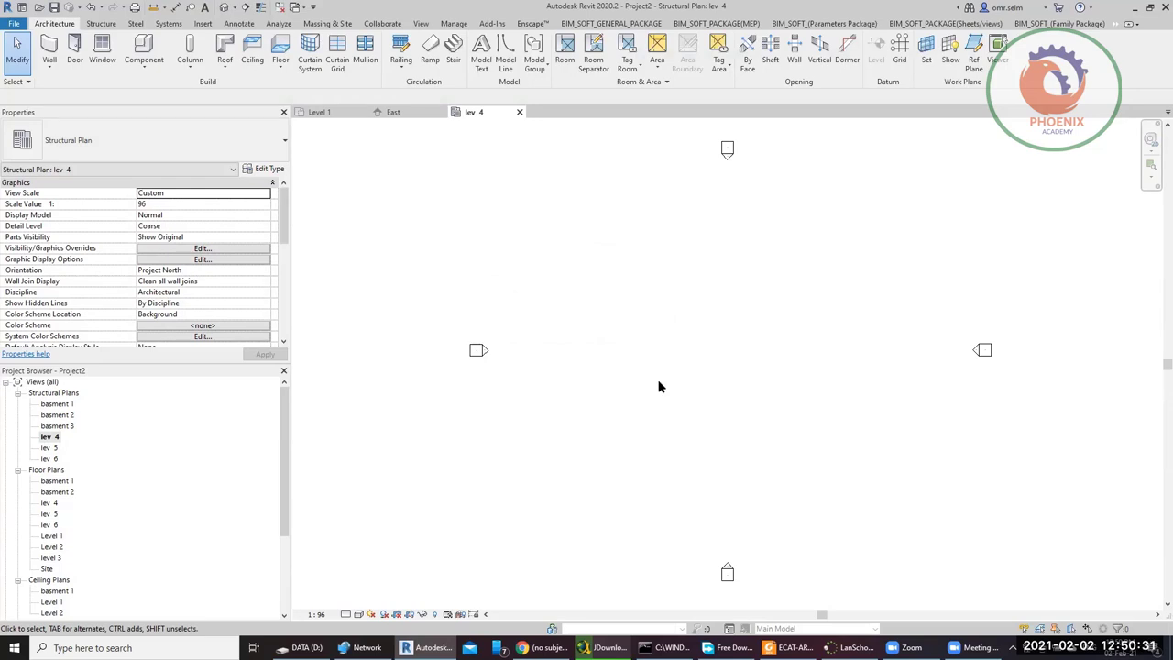
- Draw a vertical grid line from bottom to top in the left half of the area between the elevation markers
{"action": "left_click", "coordinate": [900, 50]}
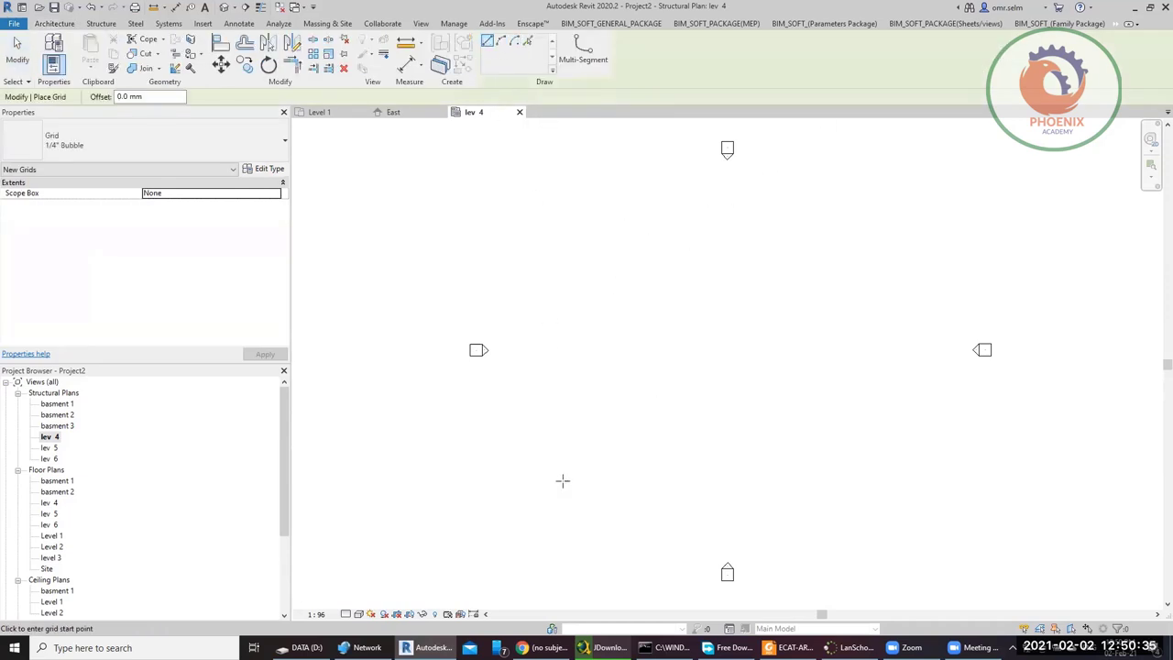
{"action": "left_click", "coordinate": [600, 532]}
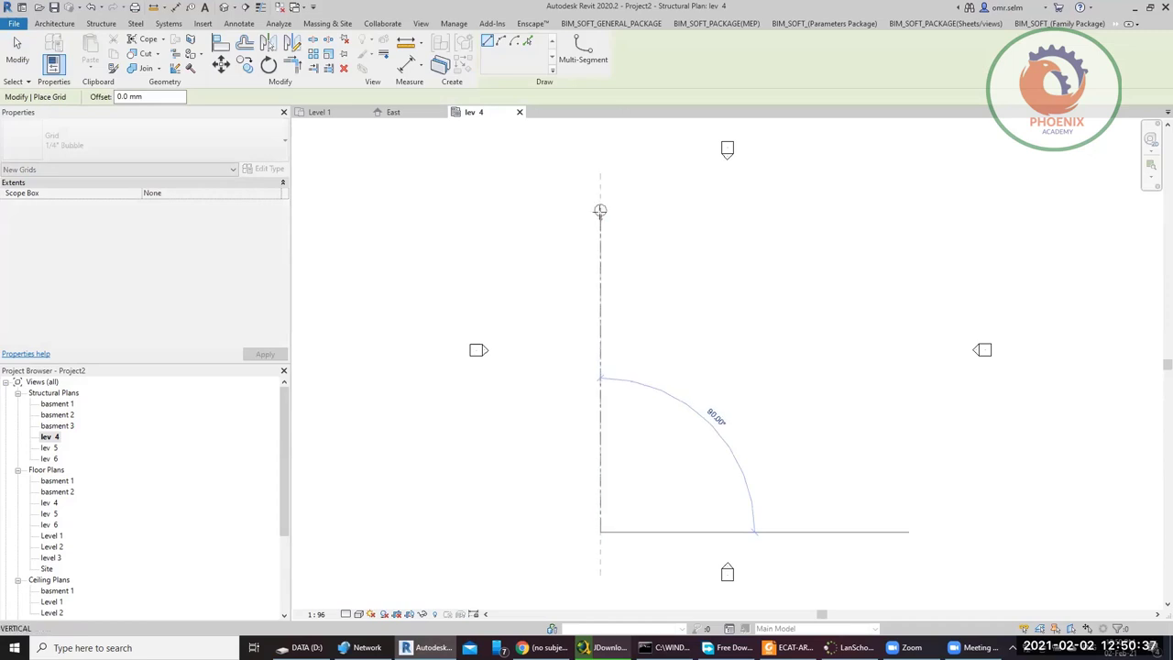
{"action": "left_click", "coordinate": [600, 203]}
{"action": "scroll", "coordinate": [628, 211], "scroll_direction": "up", "scroll_amount": 5}
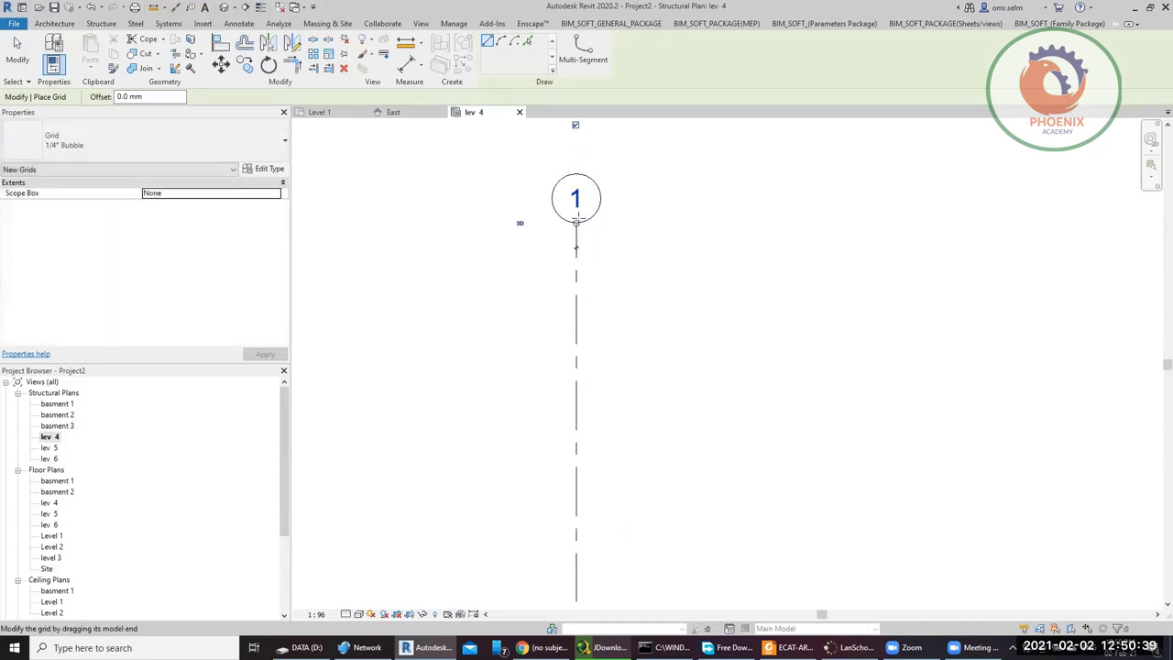
{"action": "scroll", "coordinate": [631, 203], "scroll_direction": "down", "scroll_amount": 4}
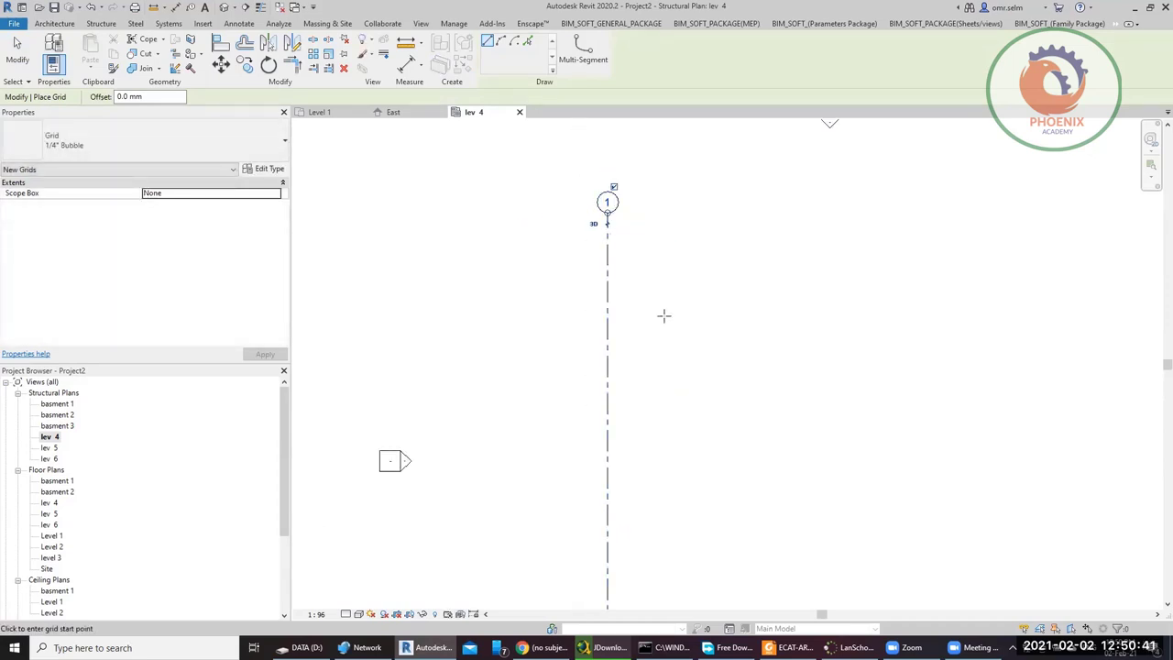
- Draw two more vertical grid lines to the right, aligned with grid 1 at both ends and spaced about 4000 mm and 5000 mm apart
{"action": "scroll", "coordinate": [662, 317], "scroll_direction": "down", "scroll_amount": 2}
{"action": "left_click", "coordinate": [671, 575]}
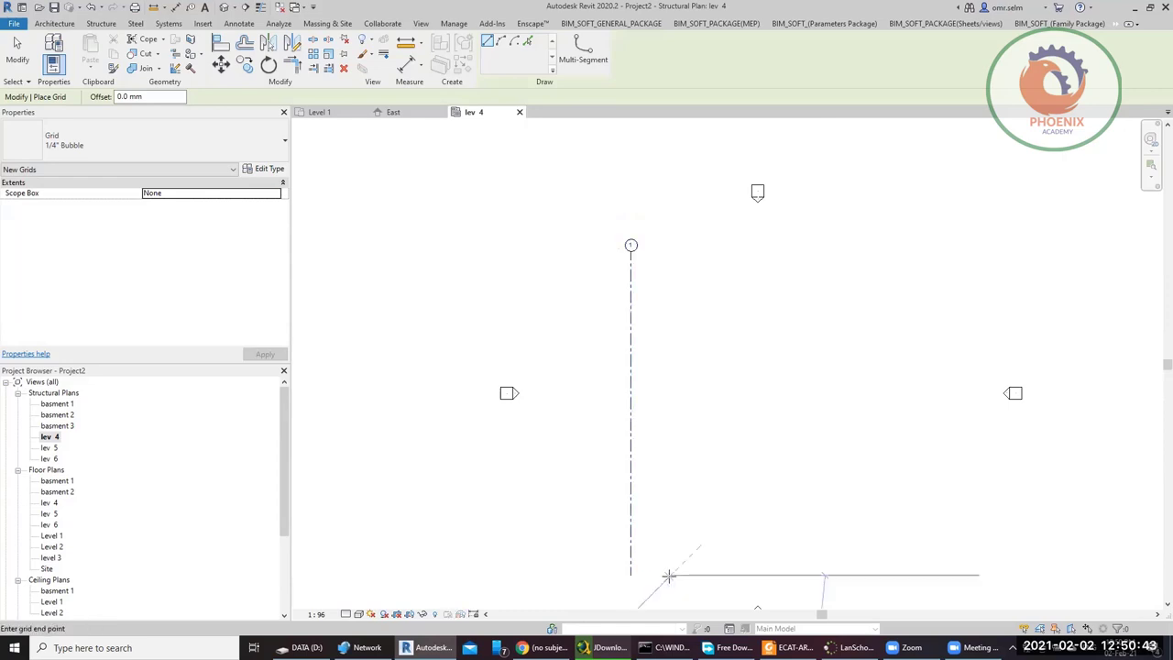
{"action": "left_click", "coordinate": [670, 247]}
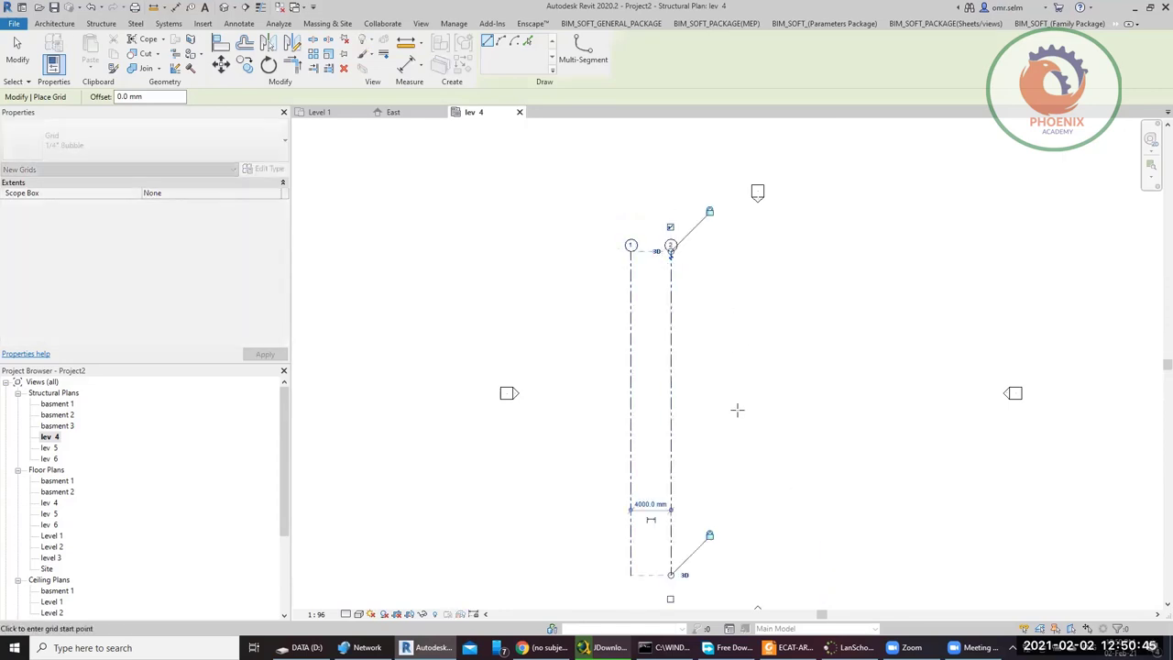
{"action": "left_click", "coordinate": [721, 574]}
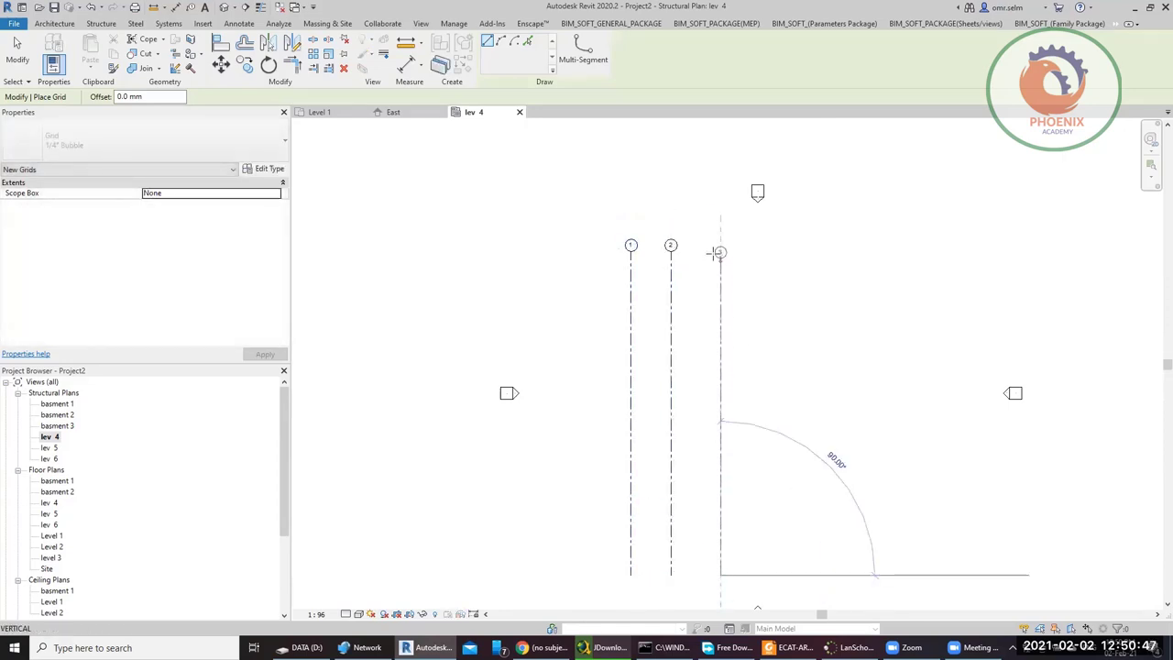
{"action": "left_click", "coordinate": [720, 247]}
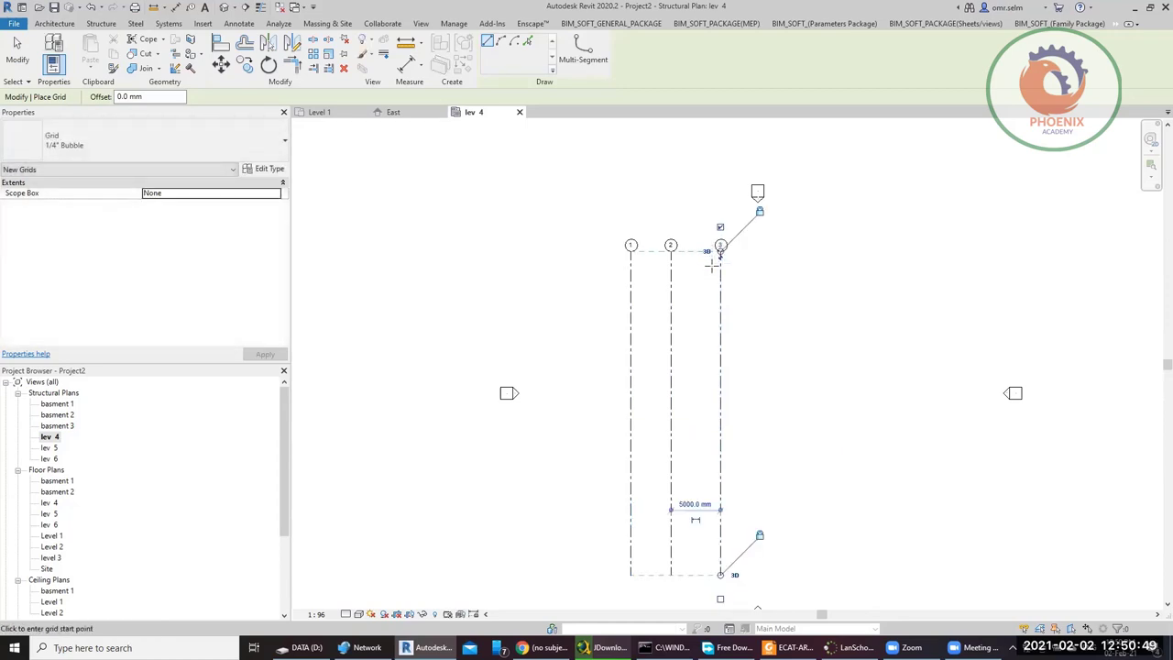